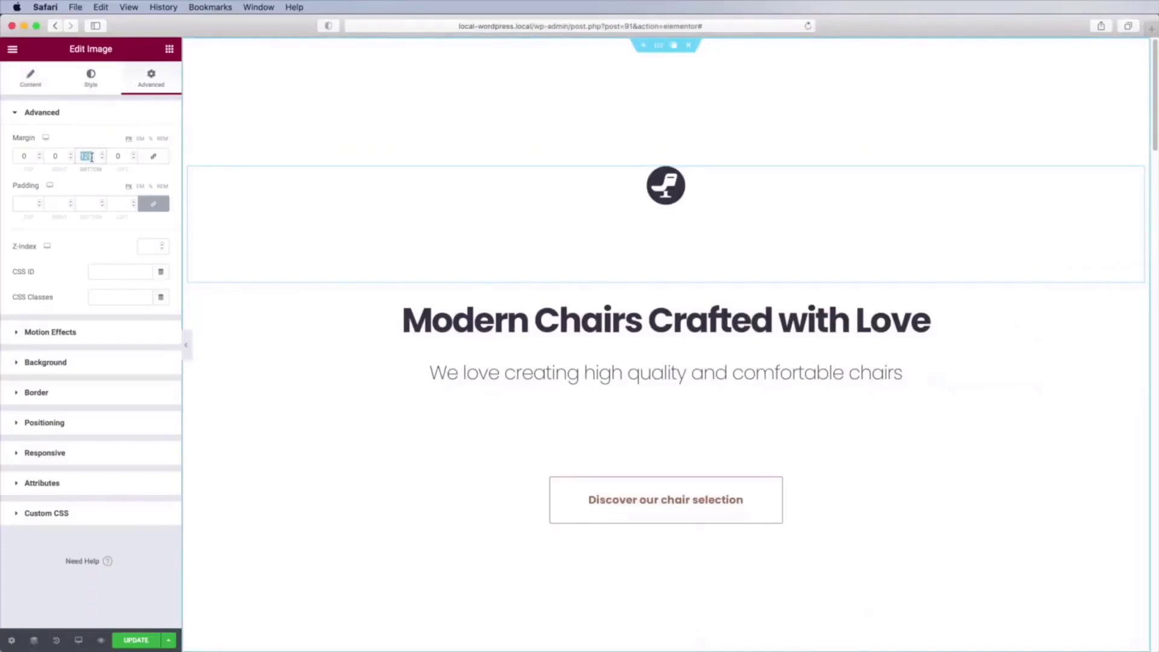
# Set the logo image's bottom margin to 64.
pyautogui.write('64')
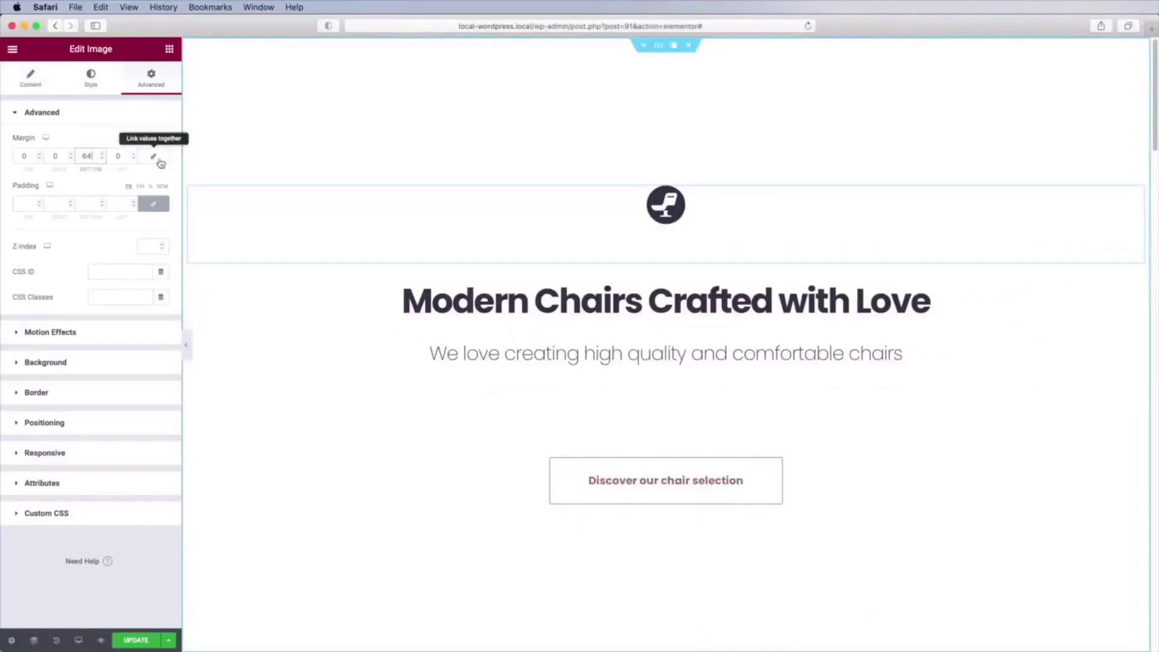
pyautogui.scroll(-7, 719, 234)
pyautogui.scroll(-2, 717, 235)
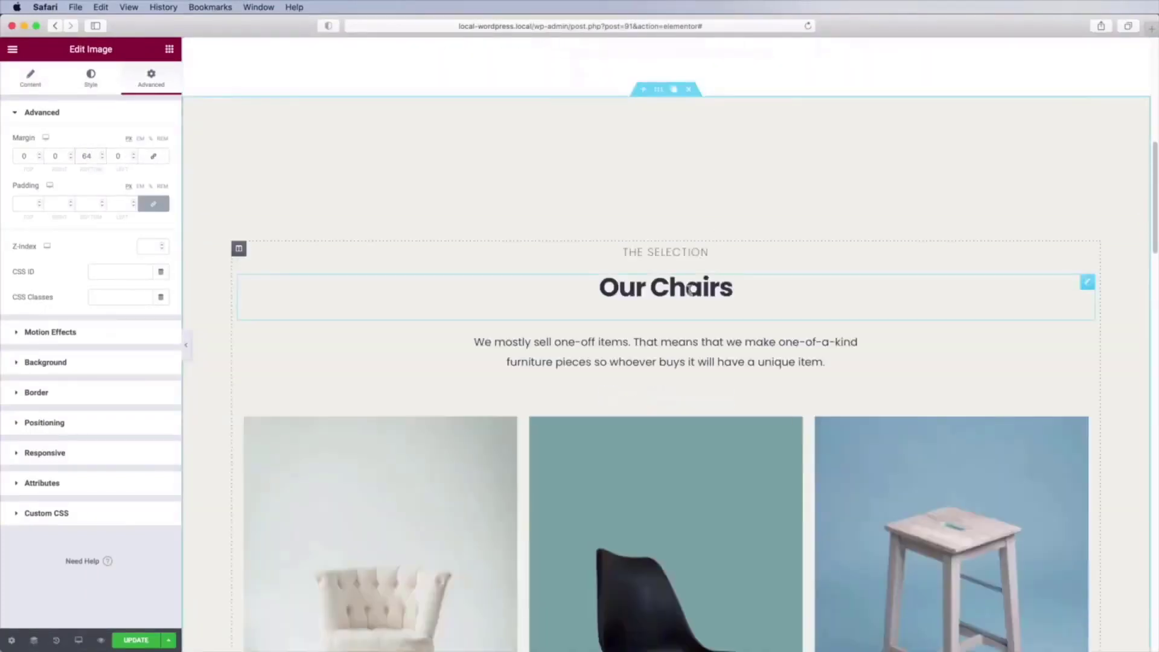
# Rename the Our Chairs heading to 'Our Chair Selection'.
pyautogui.click(696, 288)
pyautogui.click(91, 163)
pyautogui.press('super+a')
pyautogui.write('Our Chair Selection')
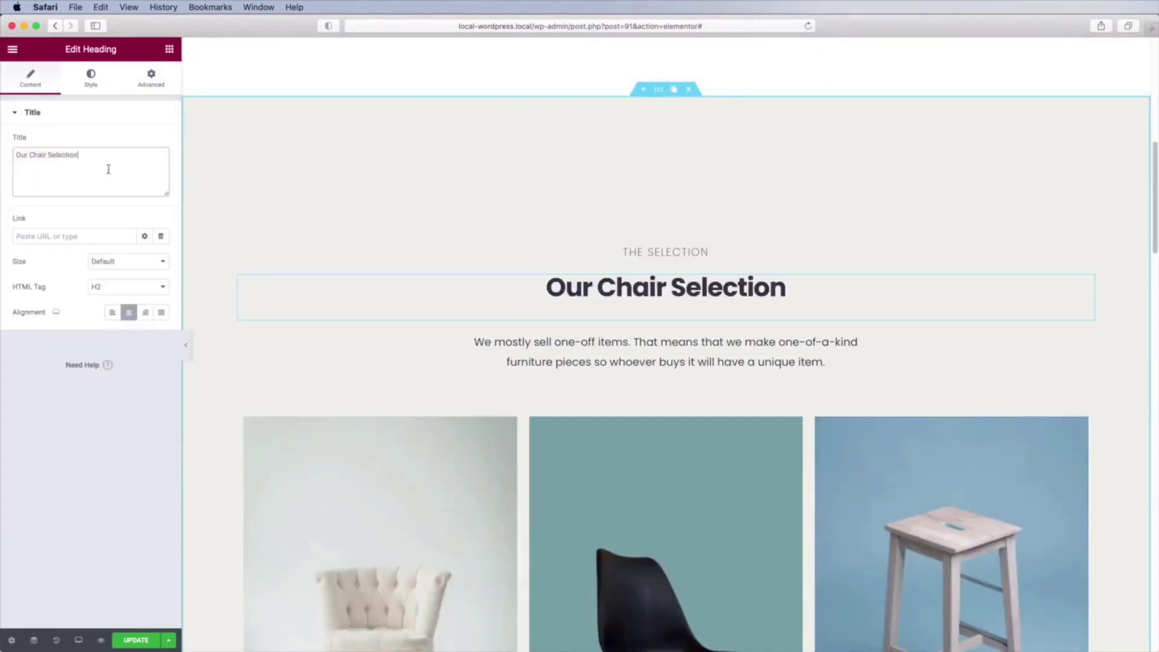
# Go back to the widgets list and browse the available elements.
pyautogui.click(170, 50)
pyautogui.scroll(-15, 127, 250)
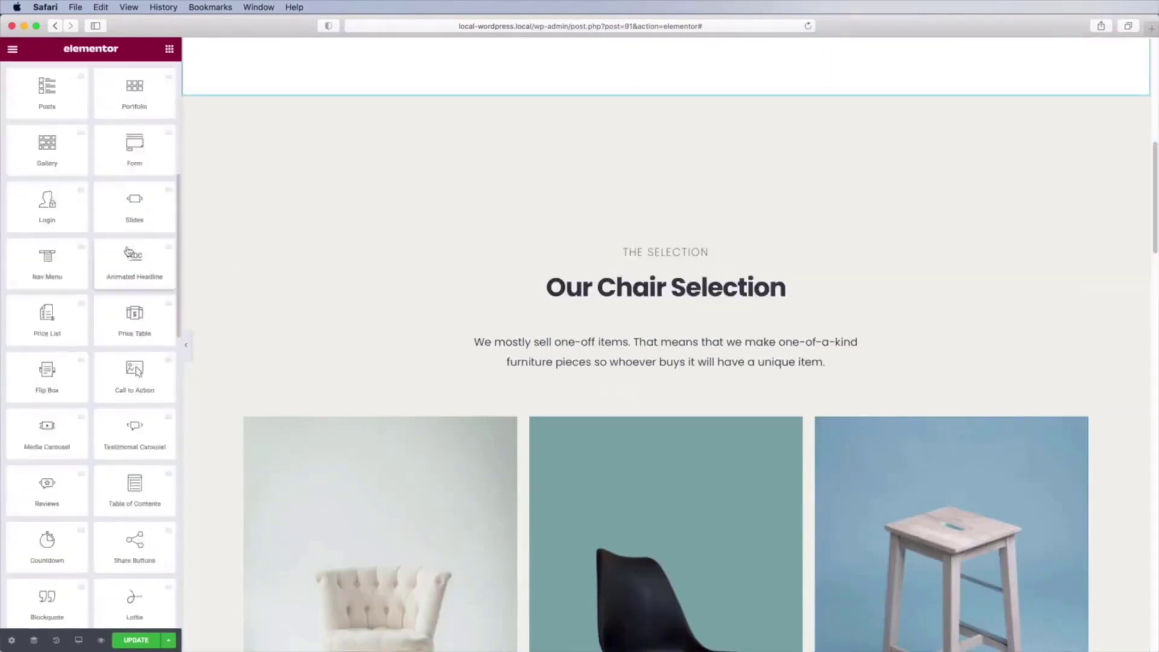
pyautogui.scroll(-10, 128, 250)
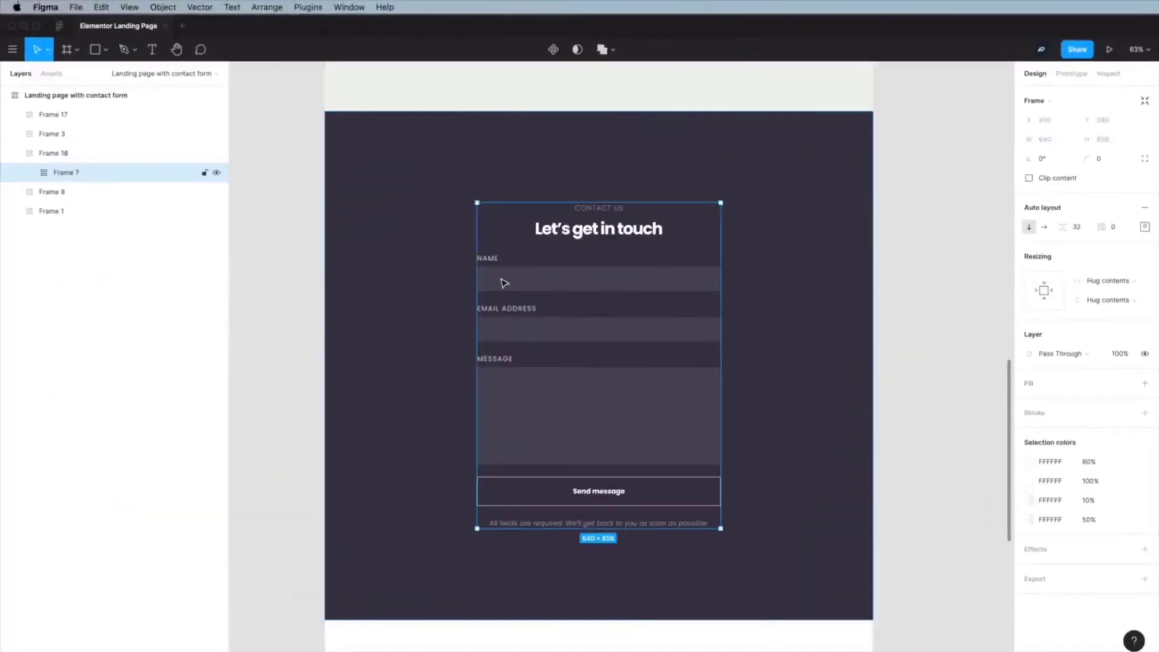
pyautogui.doubleClick(505, 284)
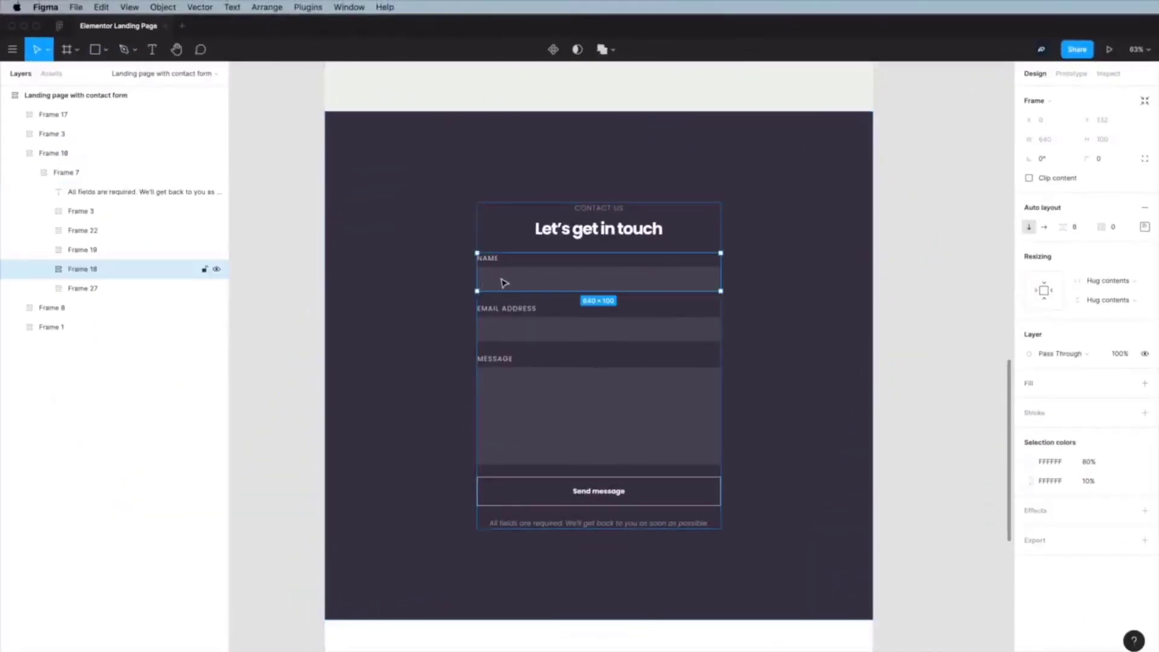
pyautogui.click(510, 323)
pyautogui.click(512, 385)
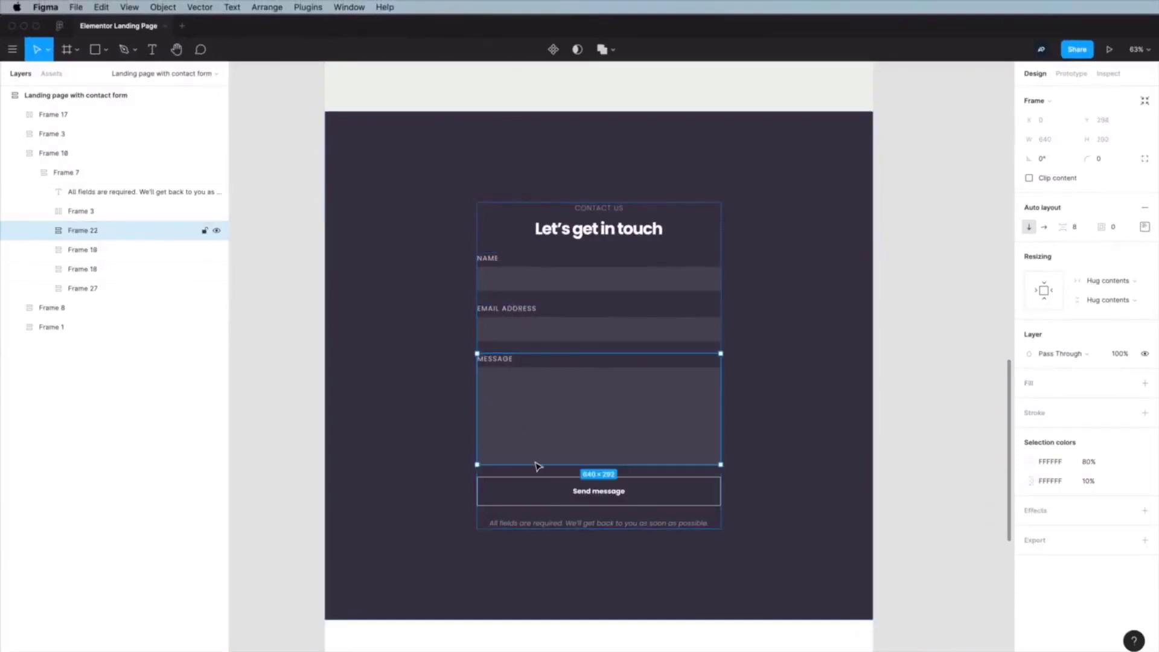
pyautogui.click(540, 491)
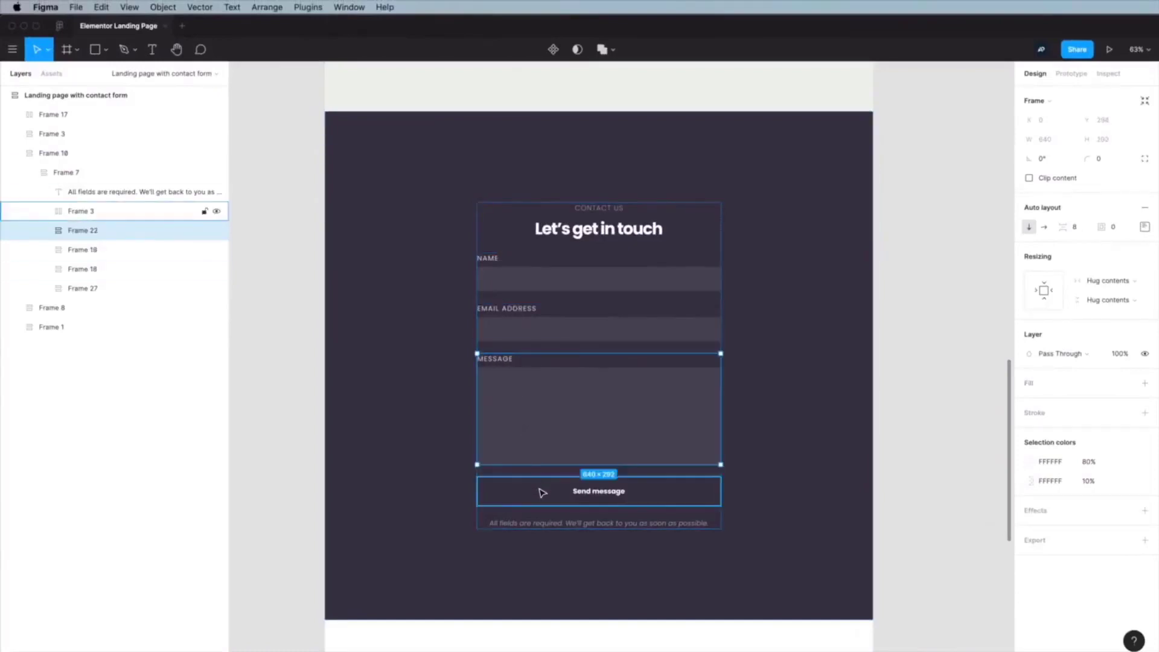
pyautogui.click(901, 413)
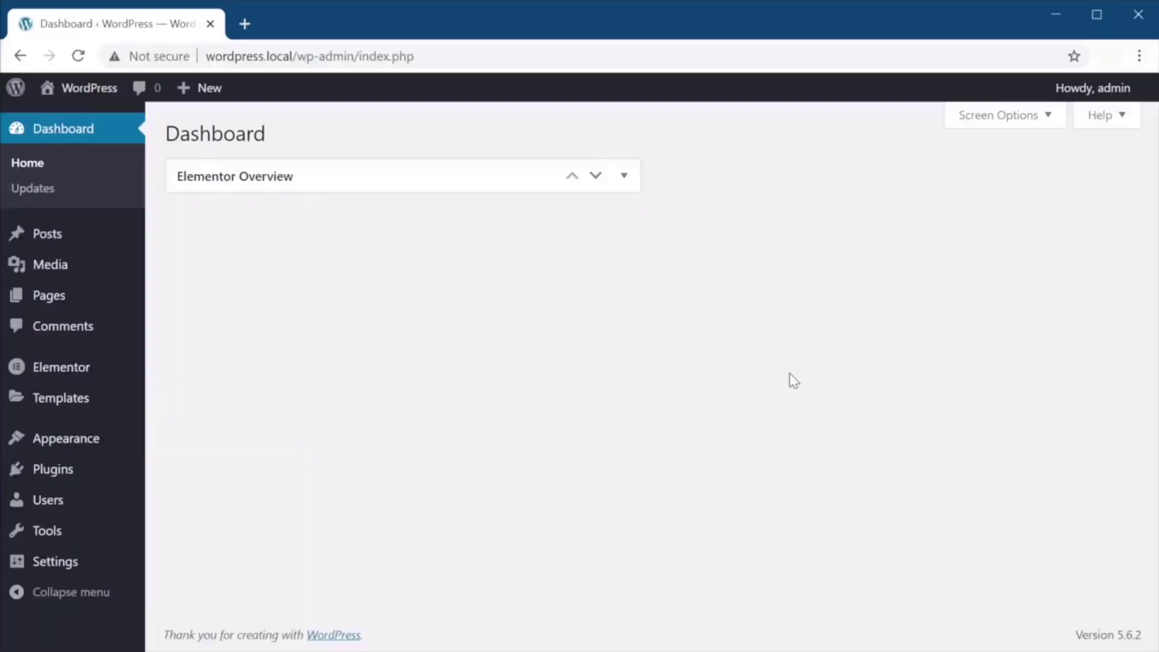
# From the Pages list, open the Furniture Landing Page in Elementor.
pyautogui.click(49, 296)
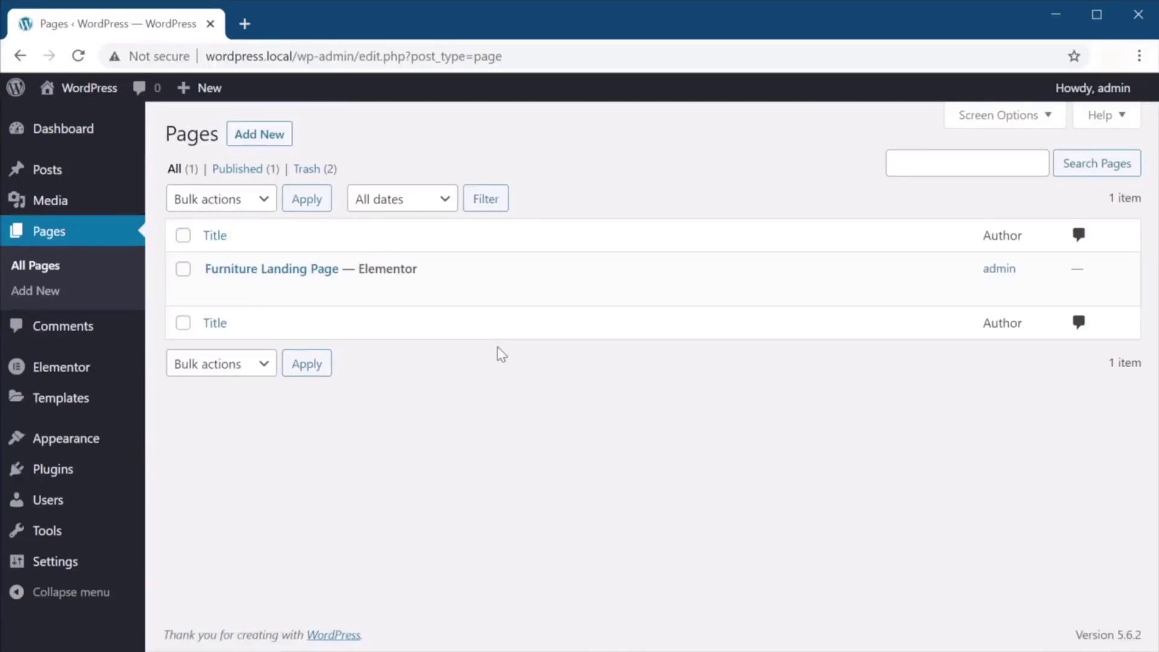
pyautogui.click(320, 270)
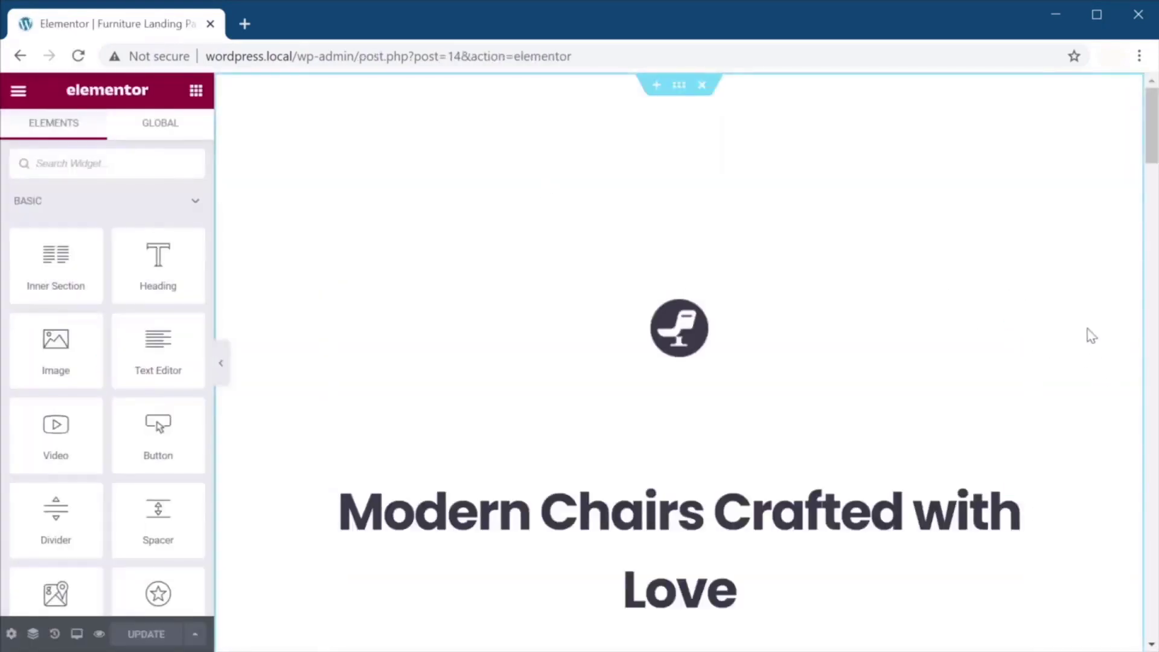
# Scroll the landing page down to the footer and back up to the brown Order now section.
pyautogui.scroll(-9, 1084, 329)
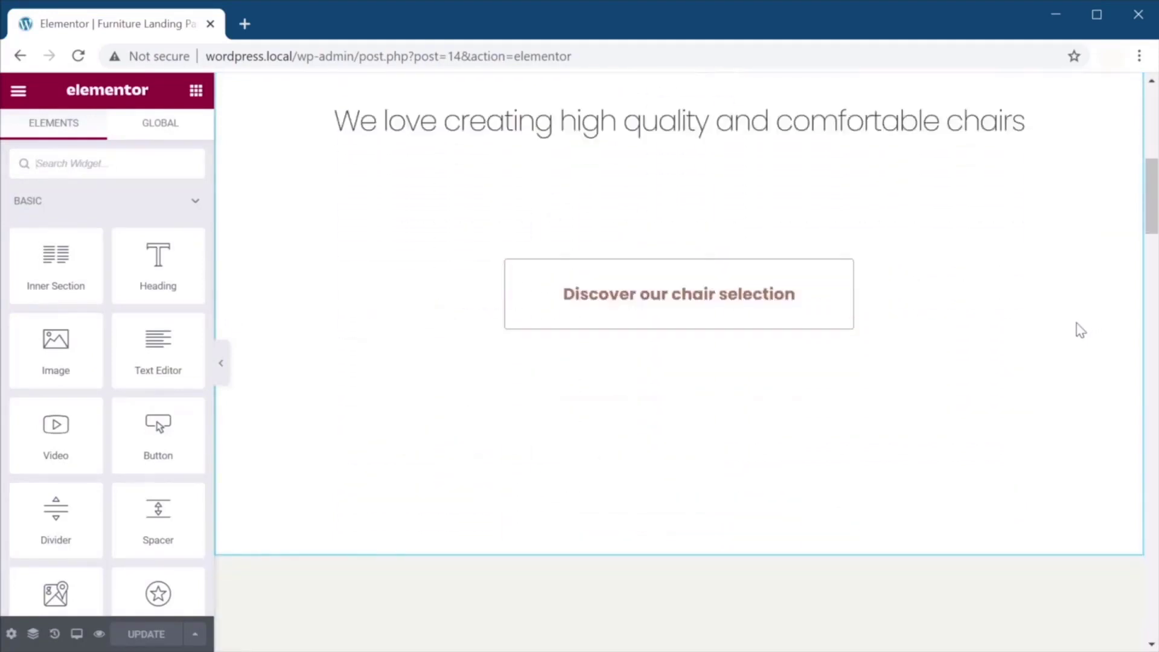
pyautogui.scroll(-10, 1081, 331)
pyautogui.scroll(19, 1081, 331)
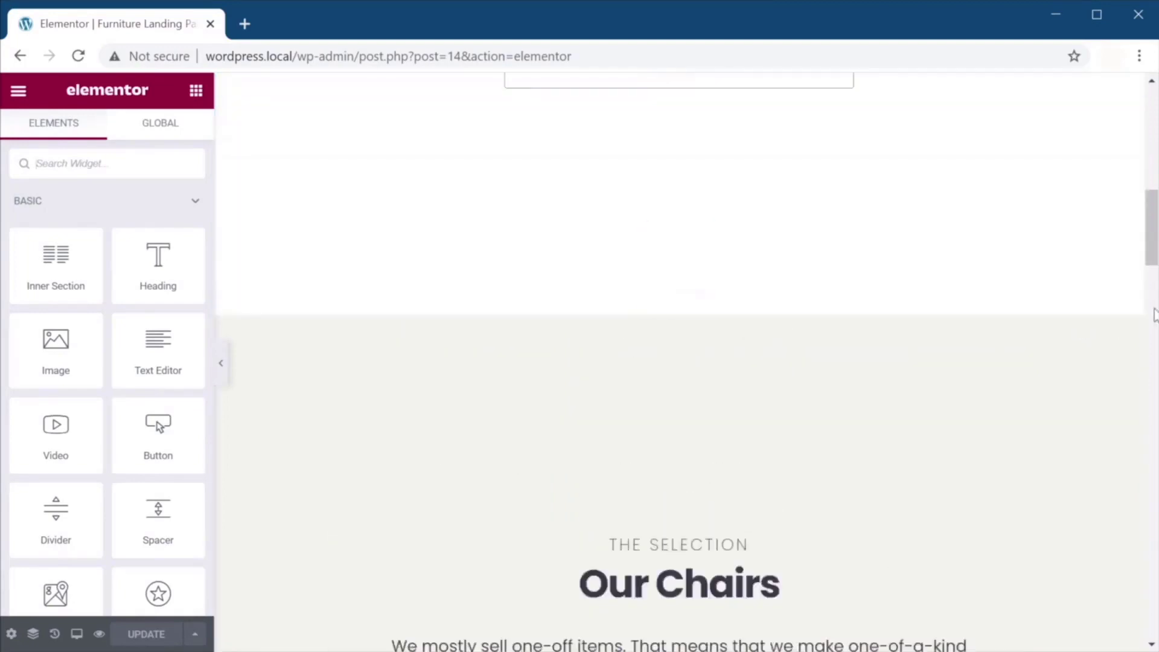
pyautogui.scroll(-20, 1032, 279)
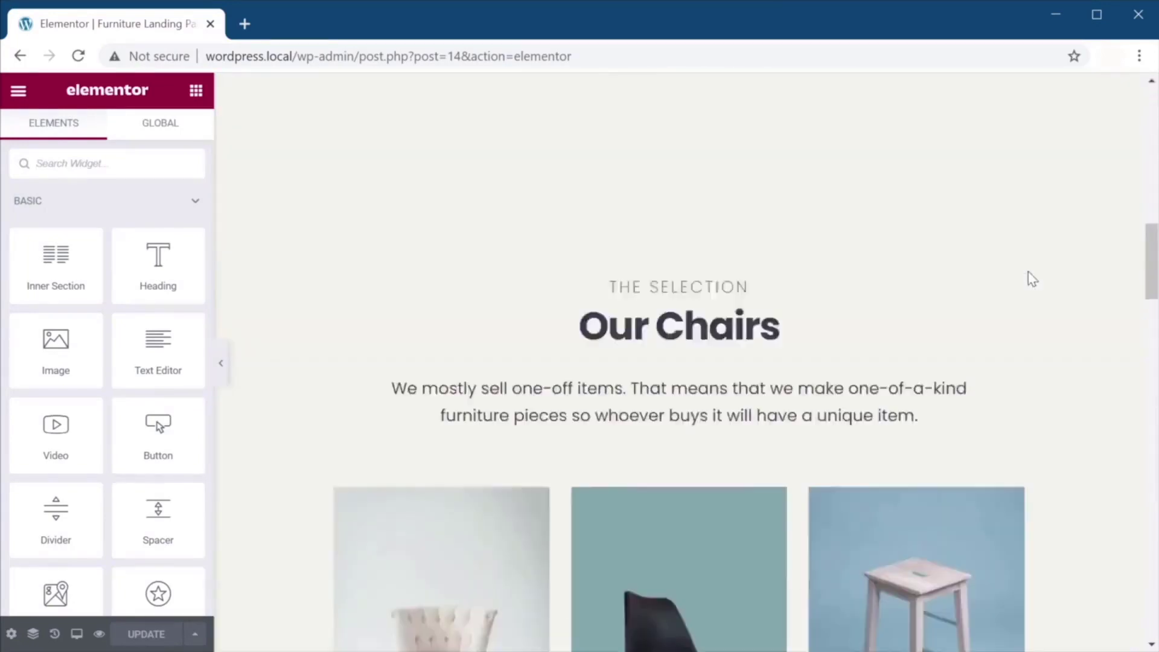
pyautogui.scroll(-15, 1032, 279)
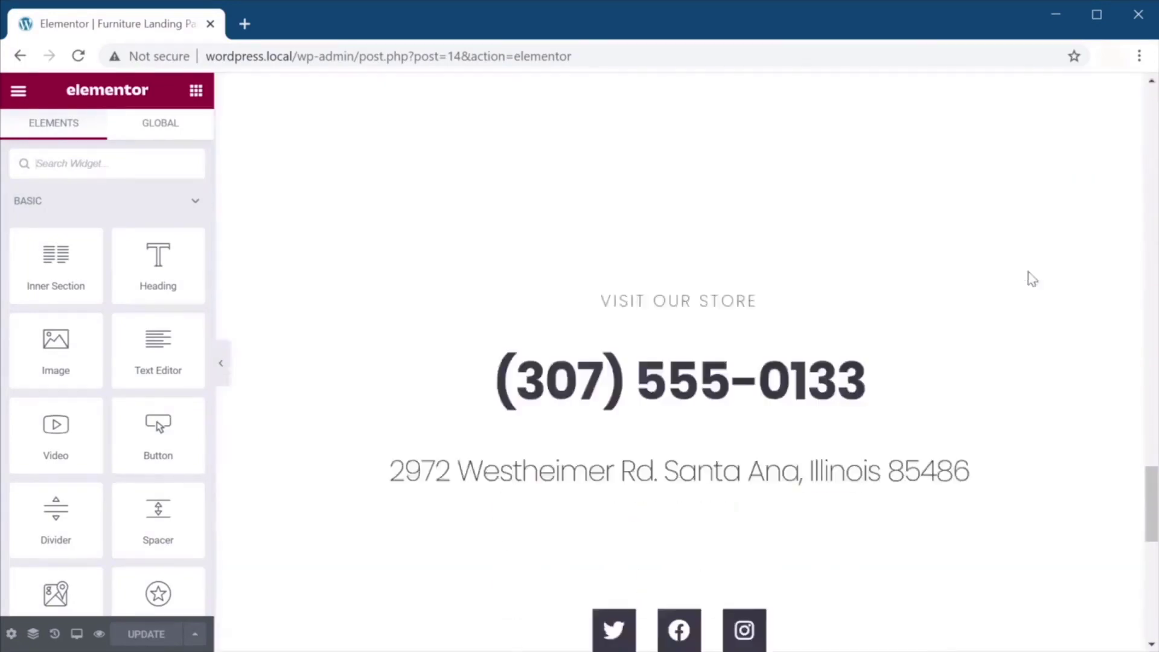
pyautogui.scroll(5, 1026, 287)
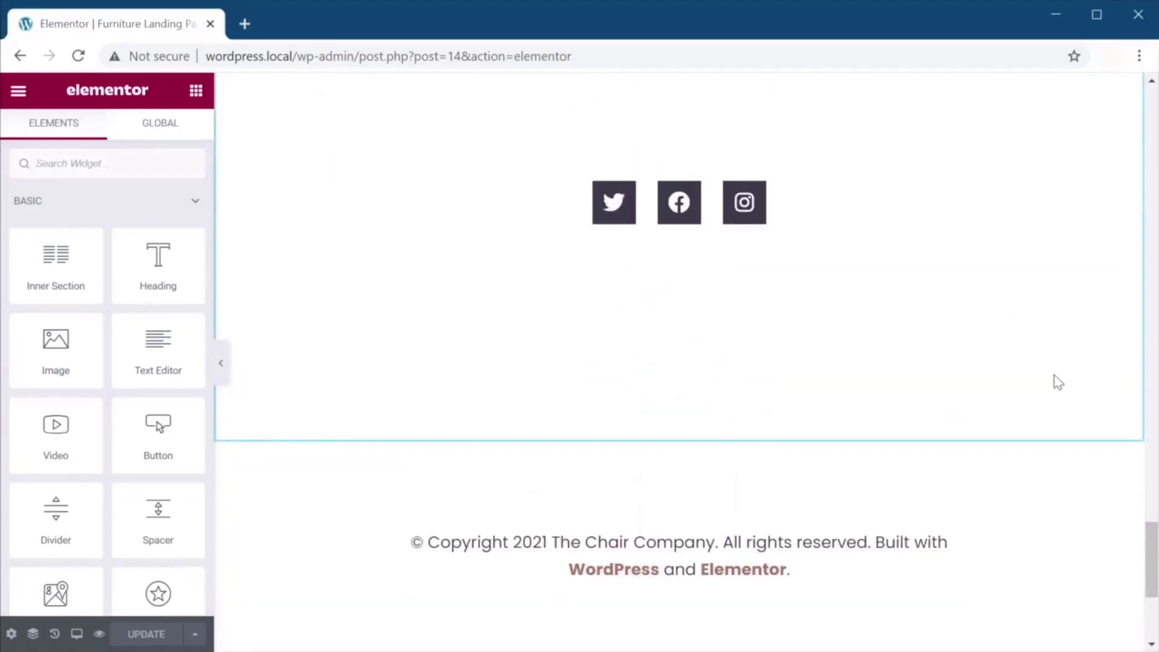
pyautogui.scroll(7, 1058, 382)
pyautogui.scroll(2, 1058, 381)
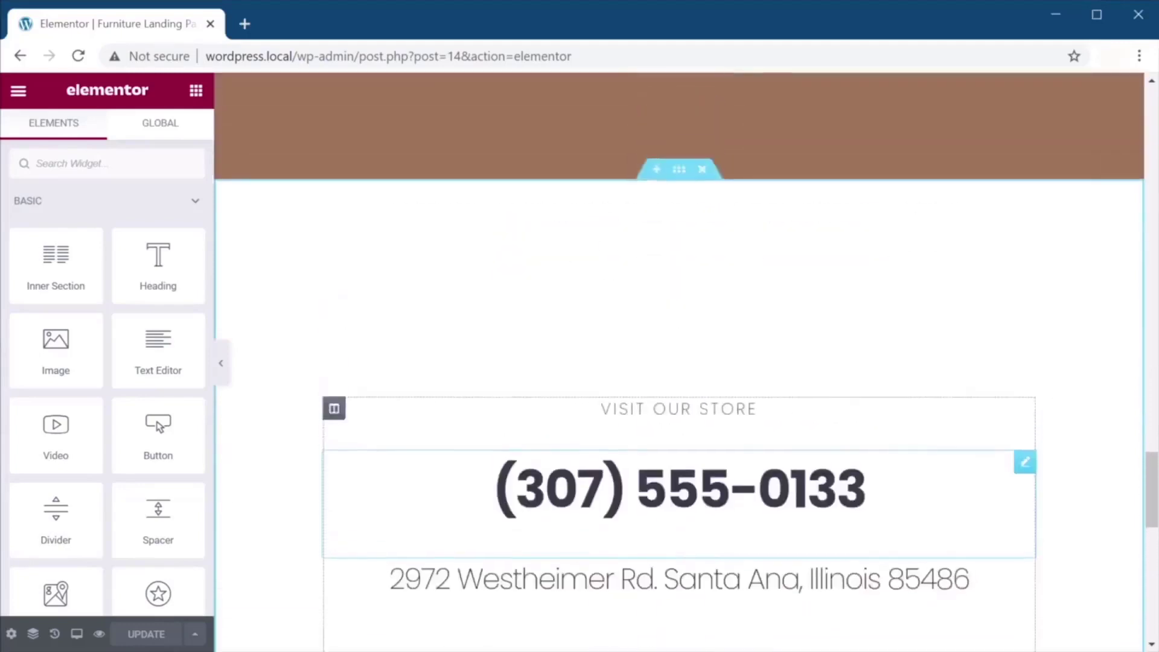
pyautogui.scroll(8, 769, 391)
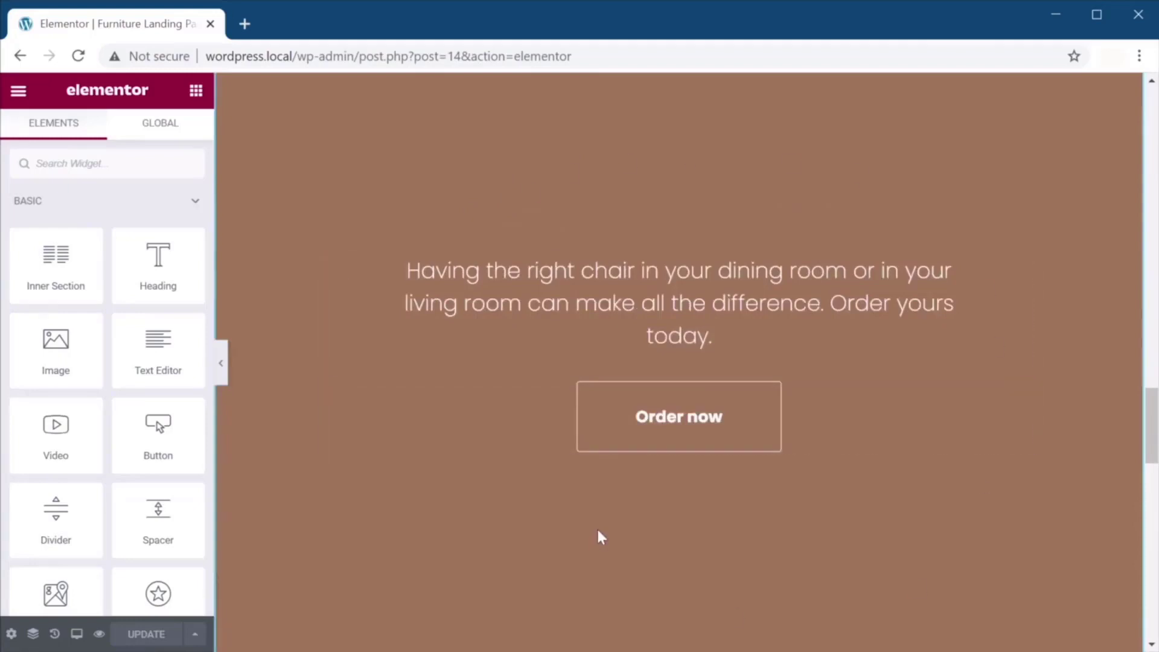
pyautogui.scroll(3, 602, 531)
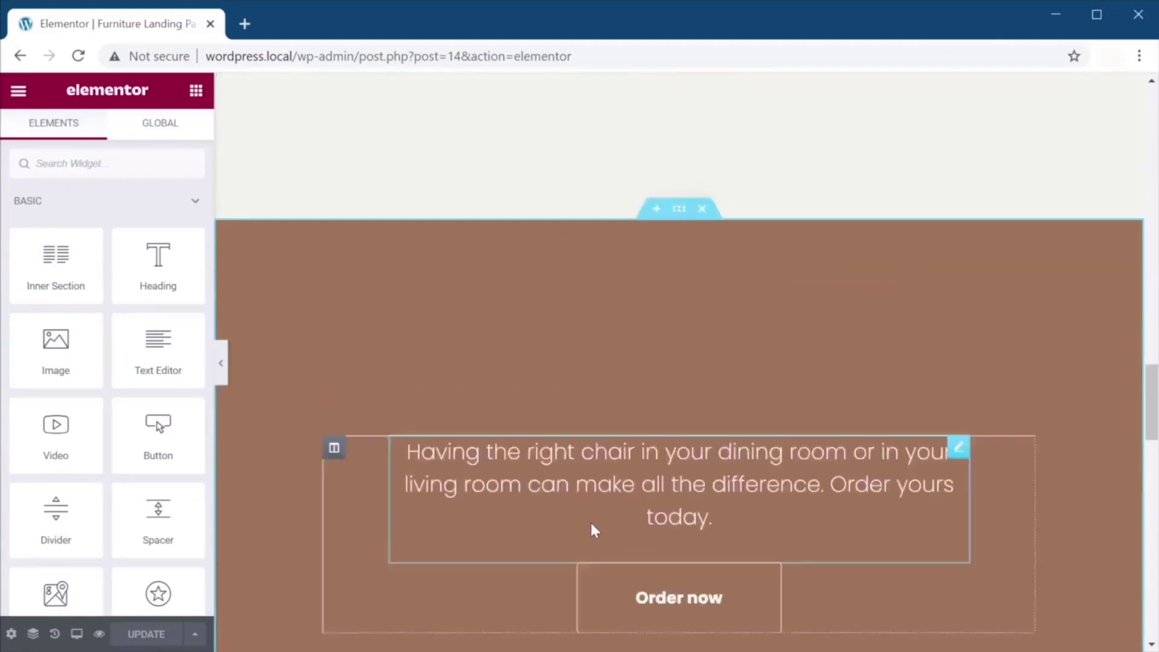
# Give the Order now section a dark charcoal background using the Custom text global colour.
pyautogui.click(681, 213)
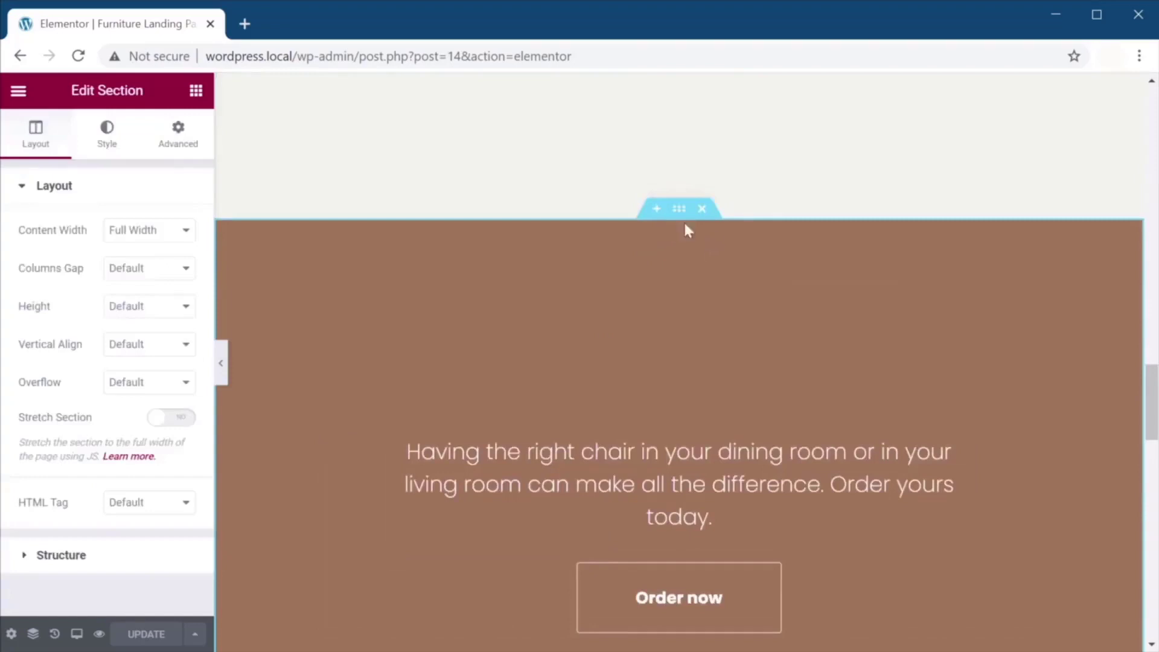
pyautogui.click(113, 147)
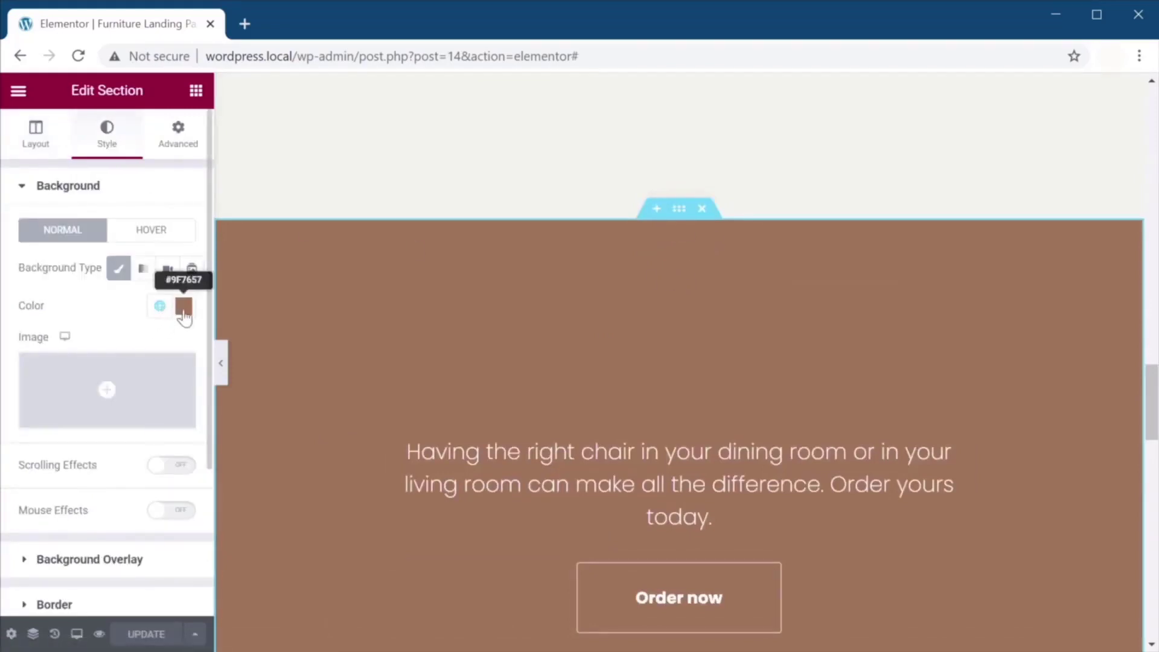
pyautogui.click(159, 305)
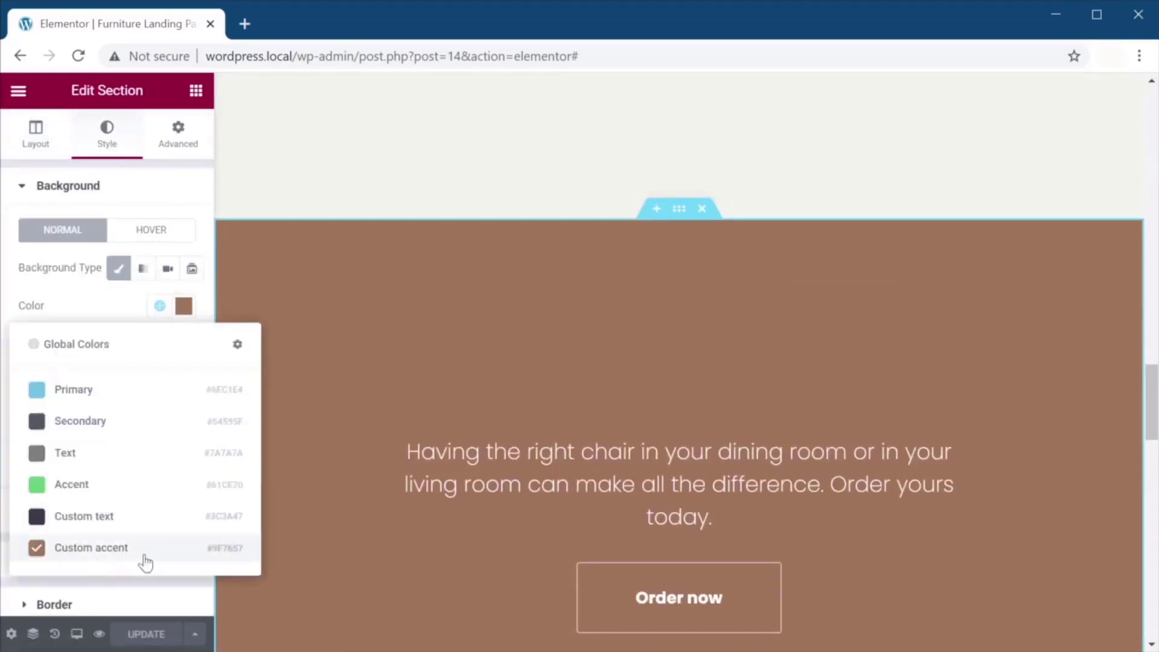
pyautogui.click(122, 524)
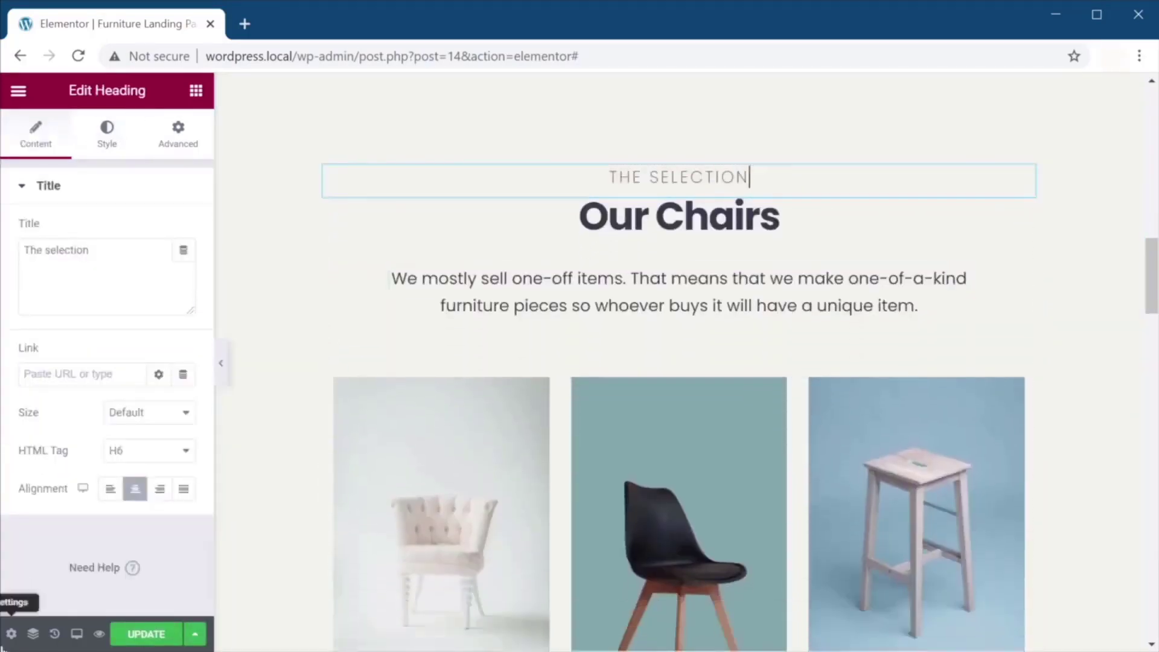
# Paste The selection heading into the dark Order now section, above its paragraph.
pyautogui.click(33, 634)
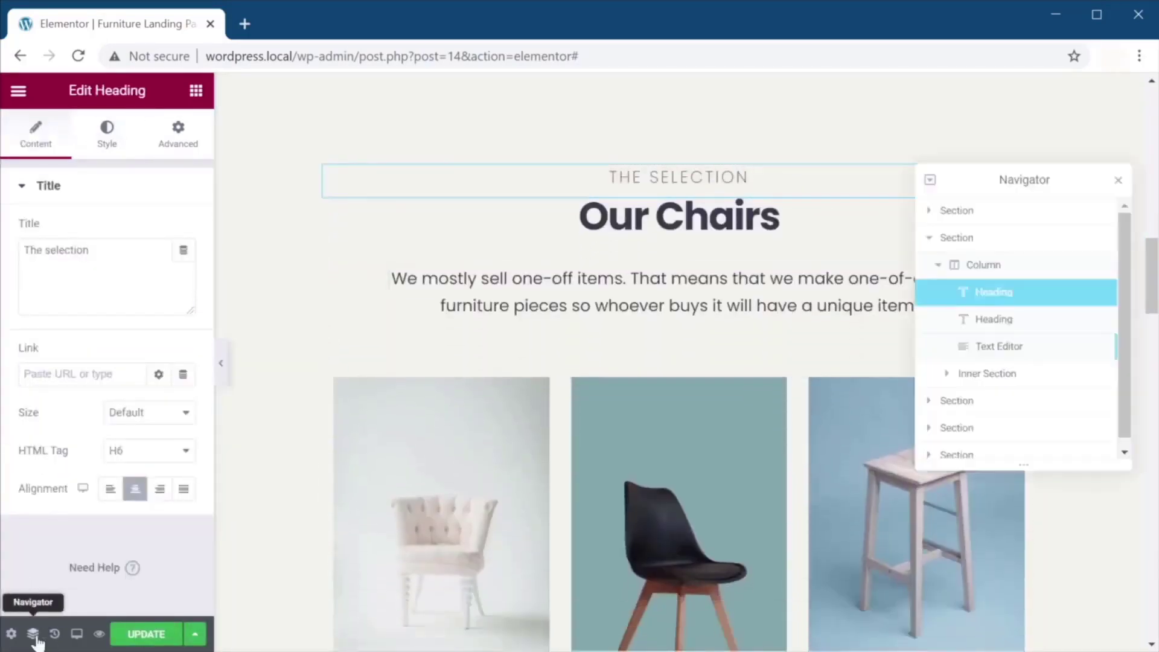
pyautogui.click(1007, 322)
pyautogui.click(1006, 302)
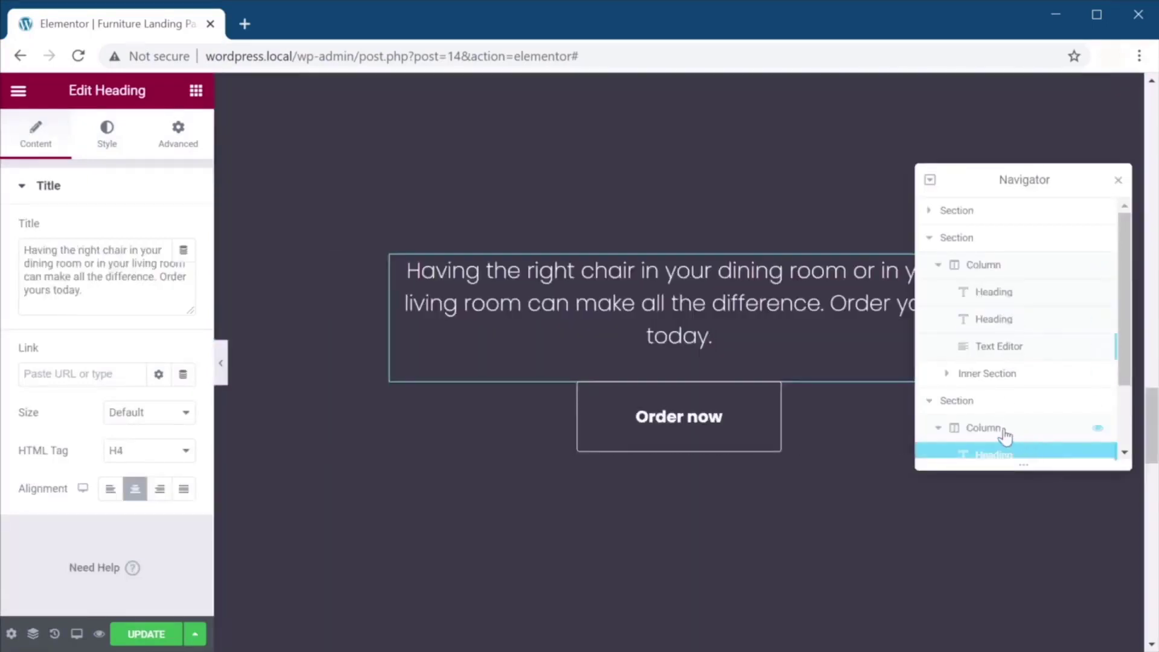
pyautogui.click(1004, 431)
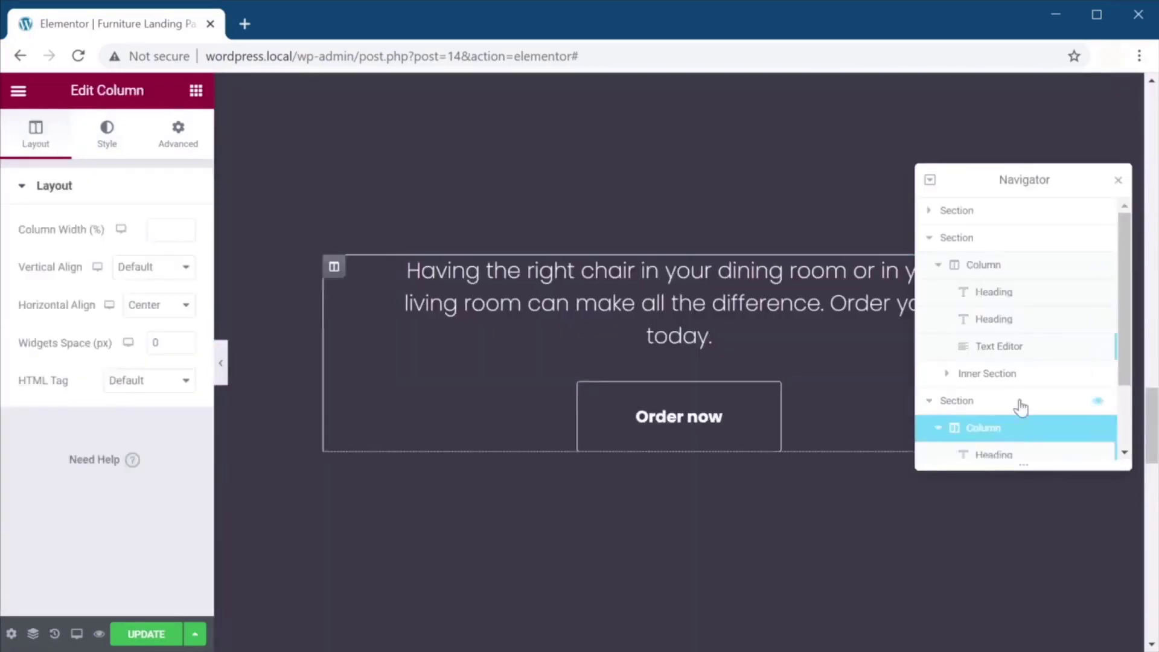
pyautogui.hotkey('ctrl', 'v')
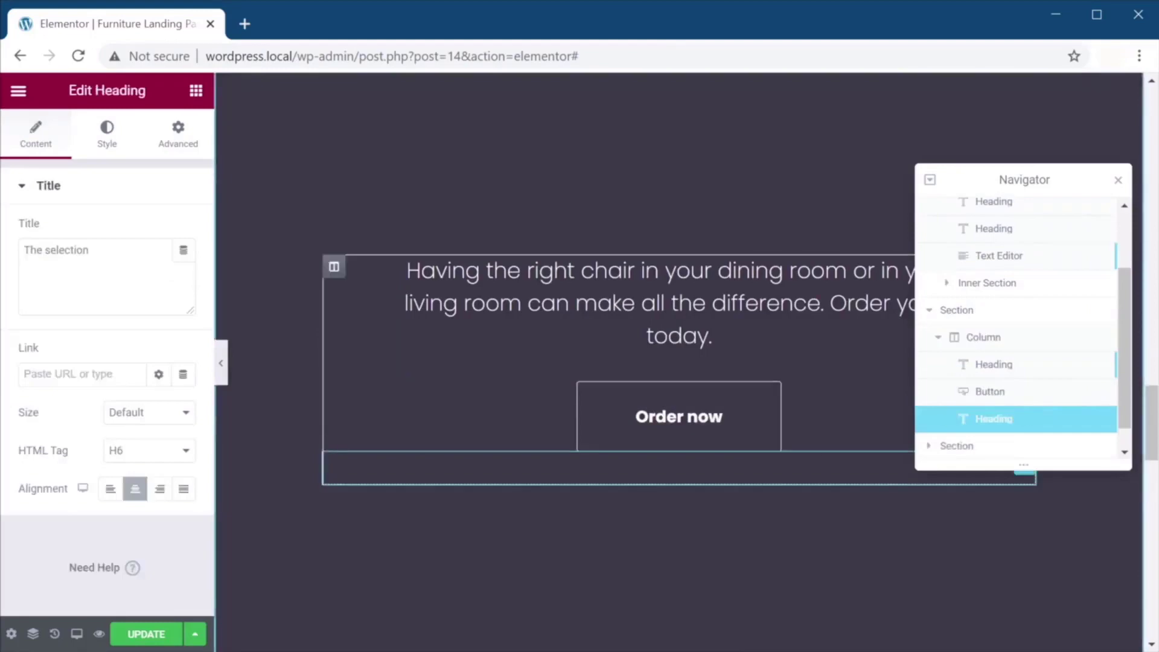
pyautogui.moveTo(996, 418); pyautogui.dragTo(1011, 367)
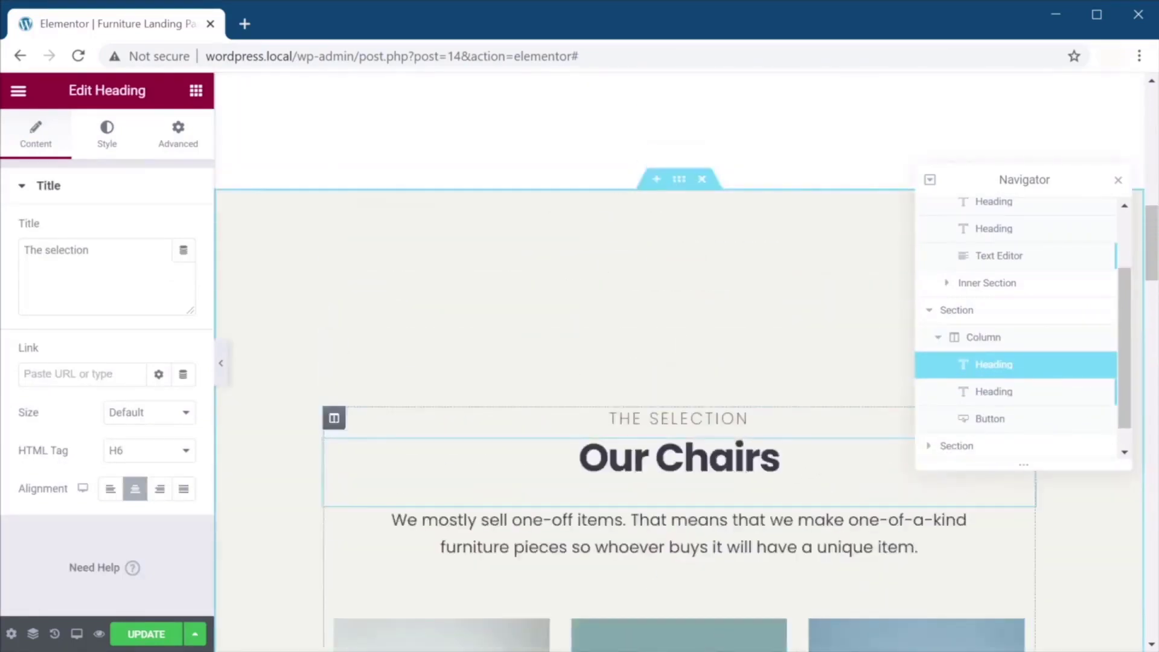
# Paste a copy of the Our Chairs heading into the dark section as its second element.
pyautogui.click(679, 458)
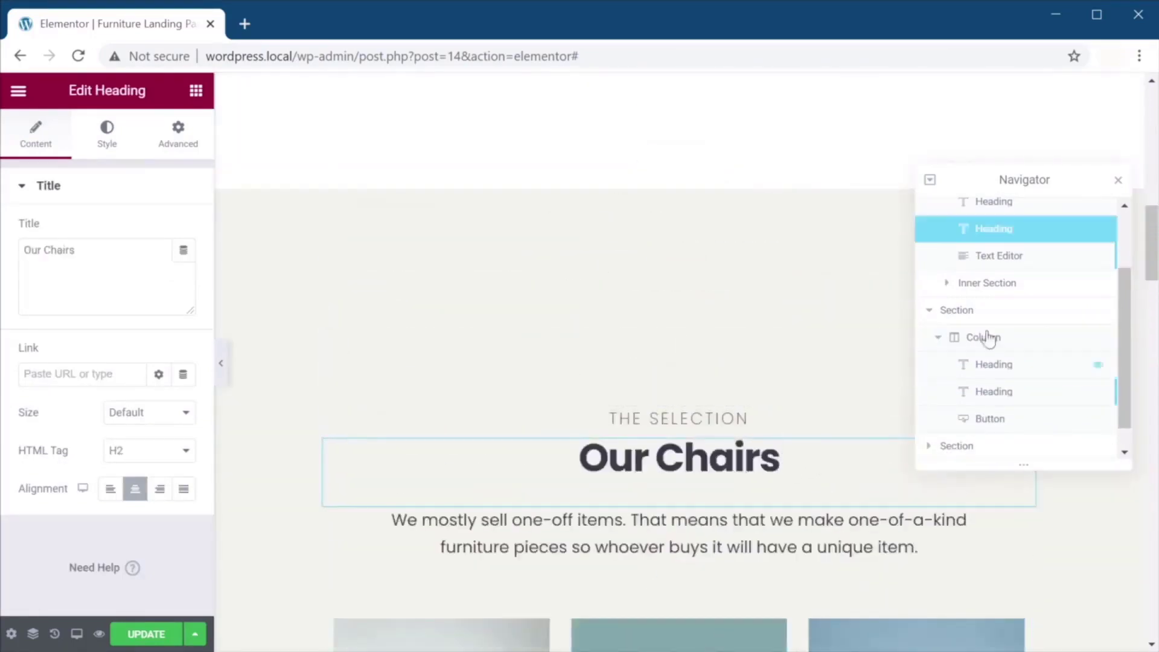
pyautogui.click(1019, 344)
pyautogui.hotkey('ctrl', 'v')
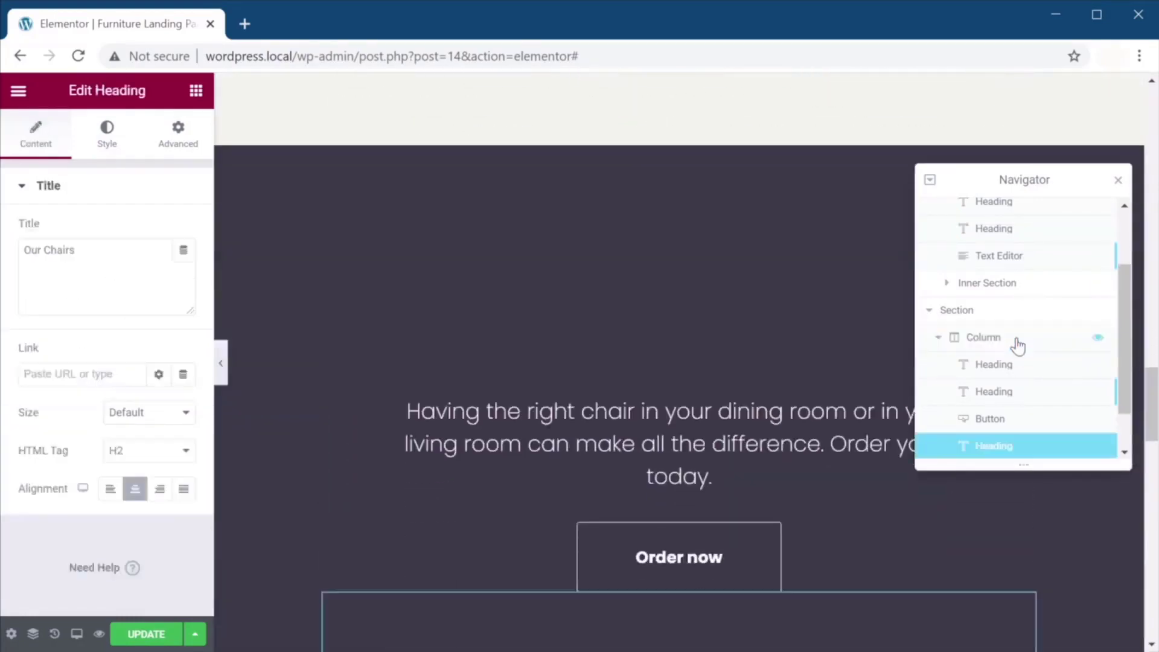
pyautogui.moveTo(1014, 450); pyautogui.dragTo(1018, 339)
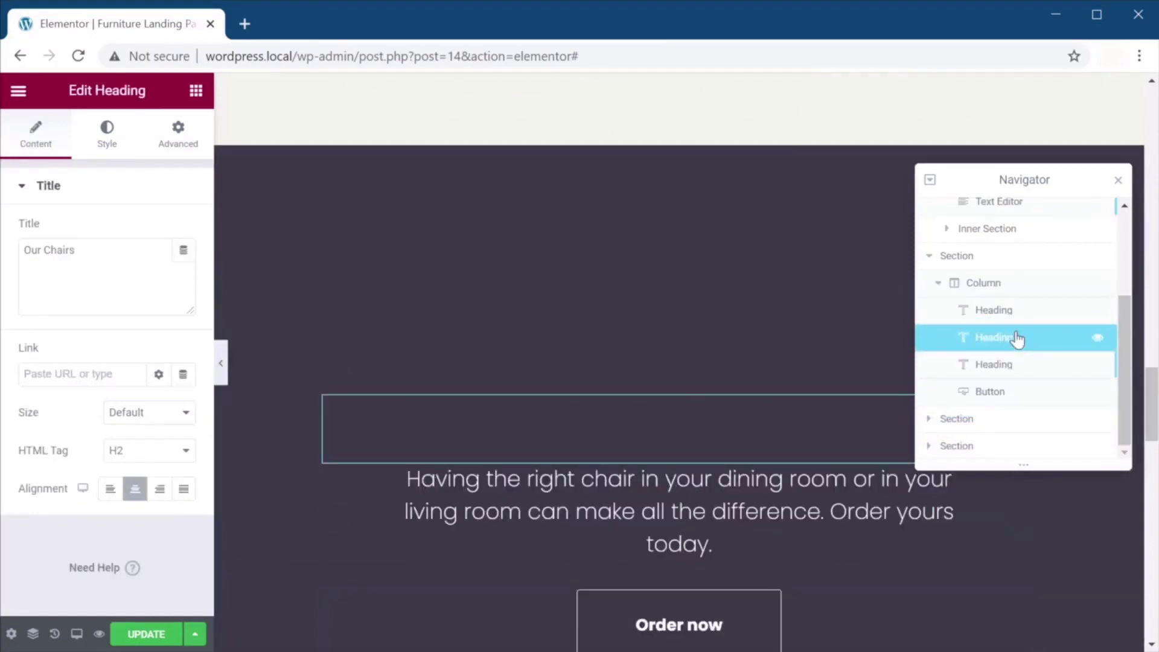
# Delete the paragraph text and the Order now button via the Navigator.
pyautogui.click(1016, 369)
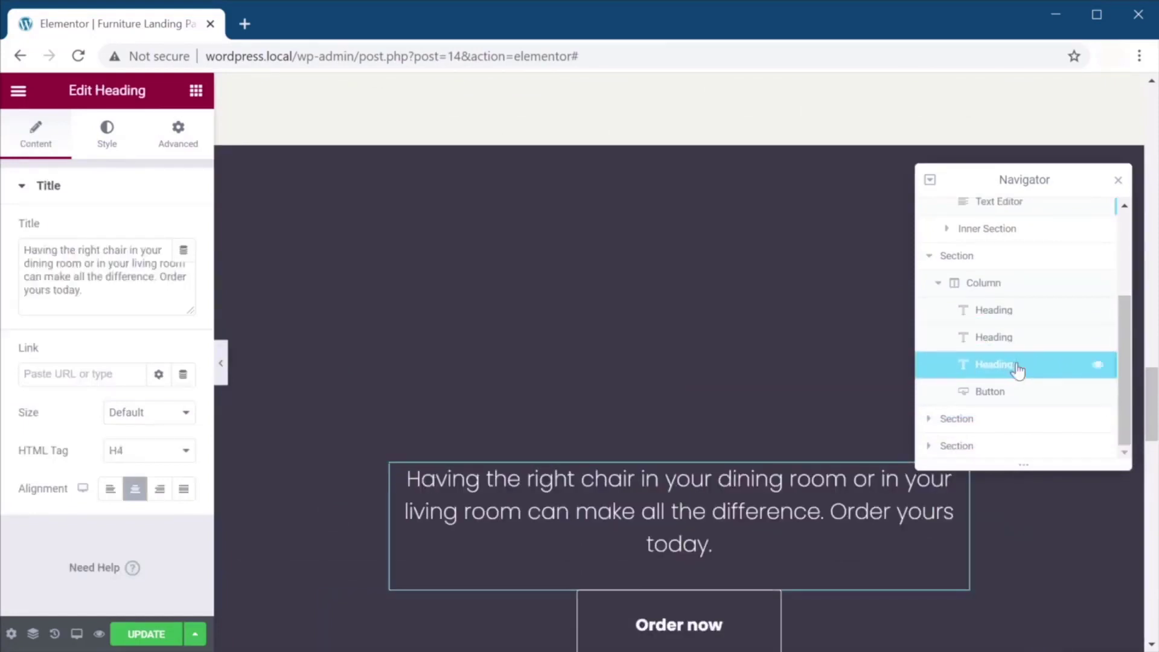
pyautogui.rightClick(1018, 365)
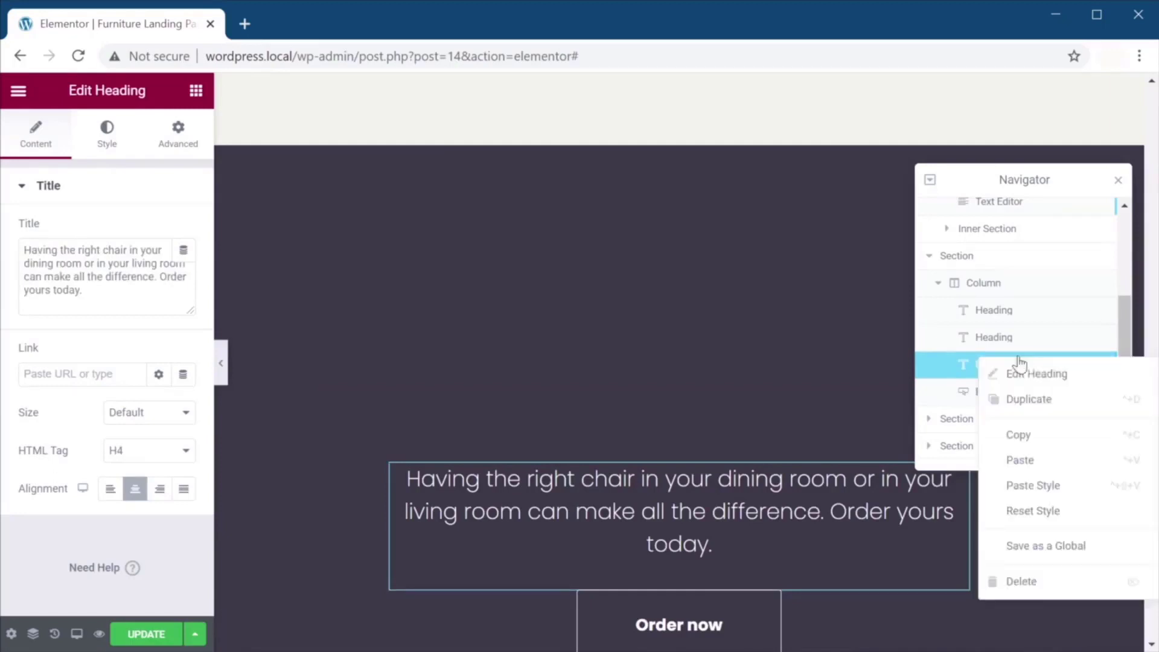
pyautogui.click(1048, 584)
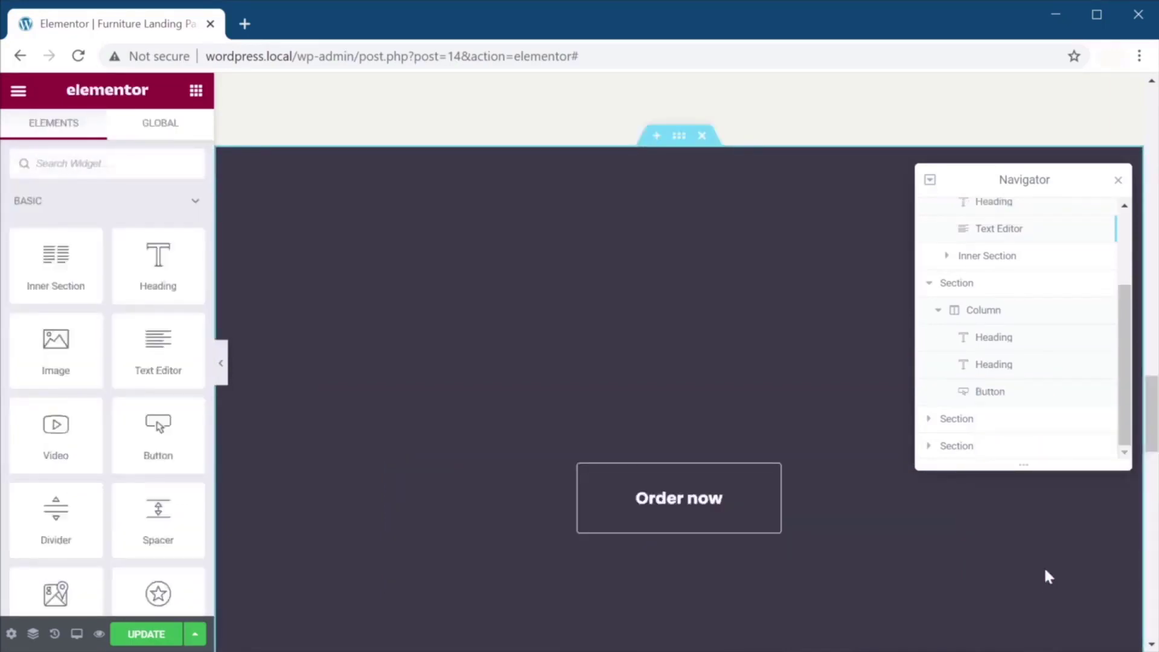
pyautogui.rightClick(1012, 399)
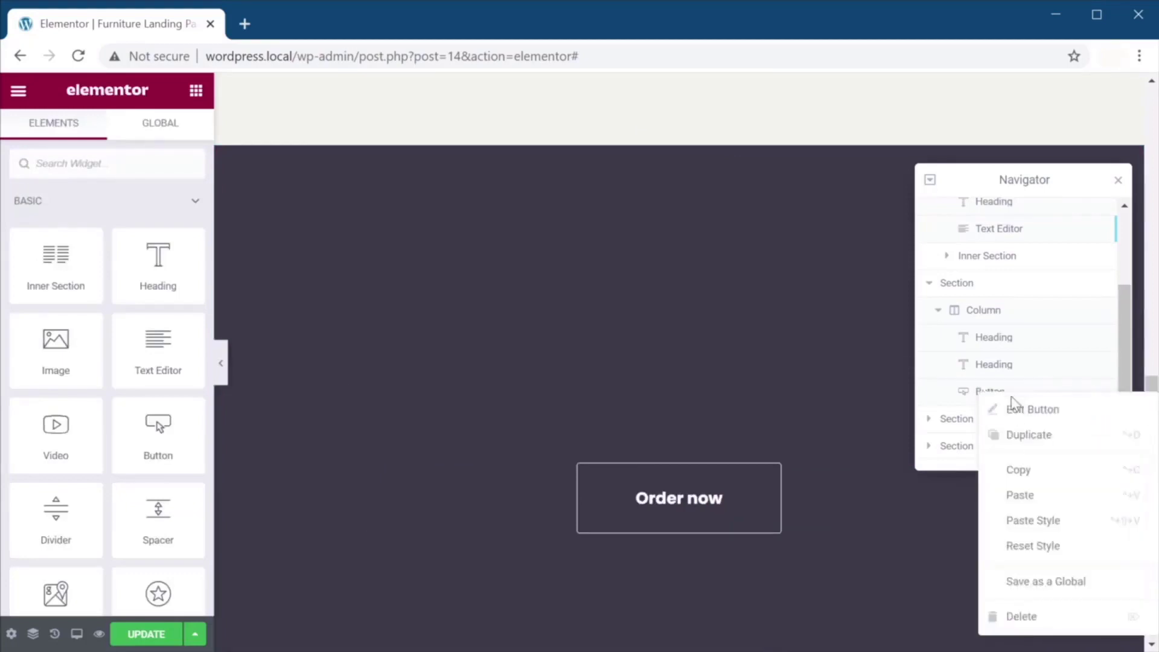
pyautogui.click(1036, 614)
pyautogui.click(1118, 181)
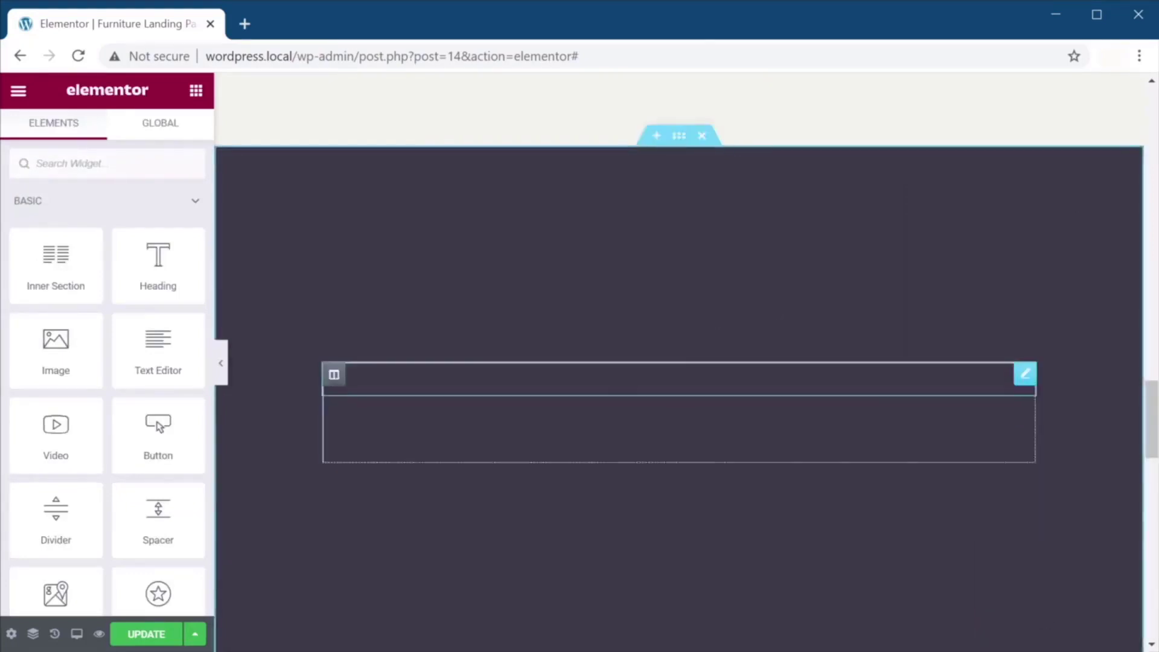
pyautogui.click(644, 379)
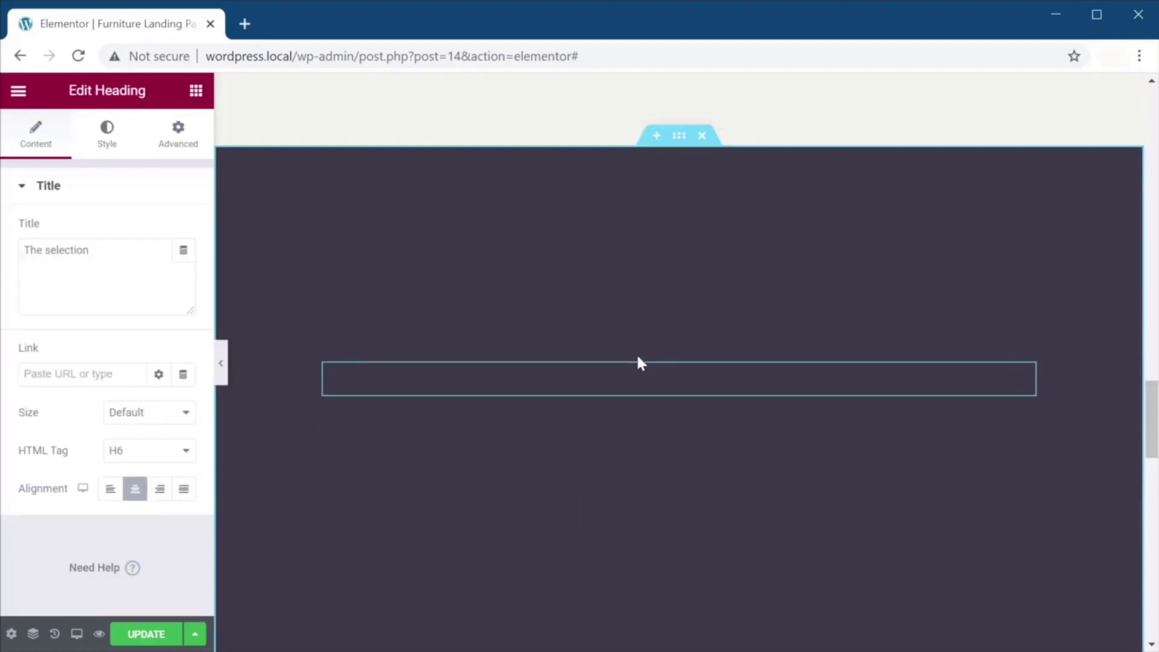
# Make the small heading's text translucent white and the Our Chairs heading pure white.
pyautogui.click(107, 138)
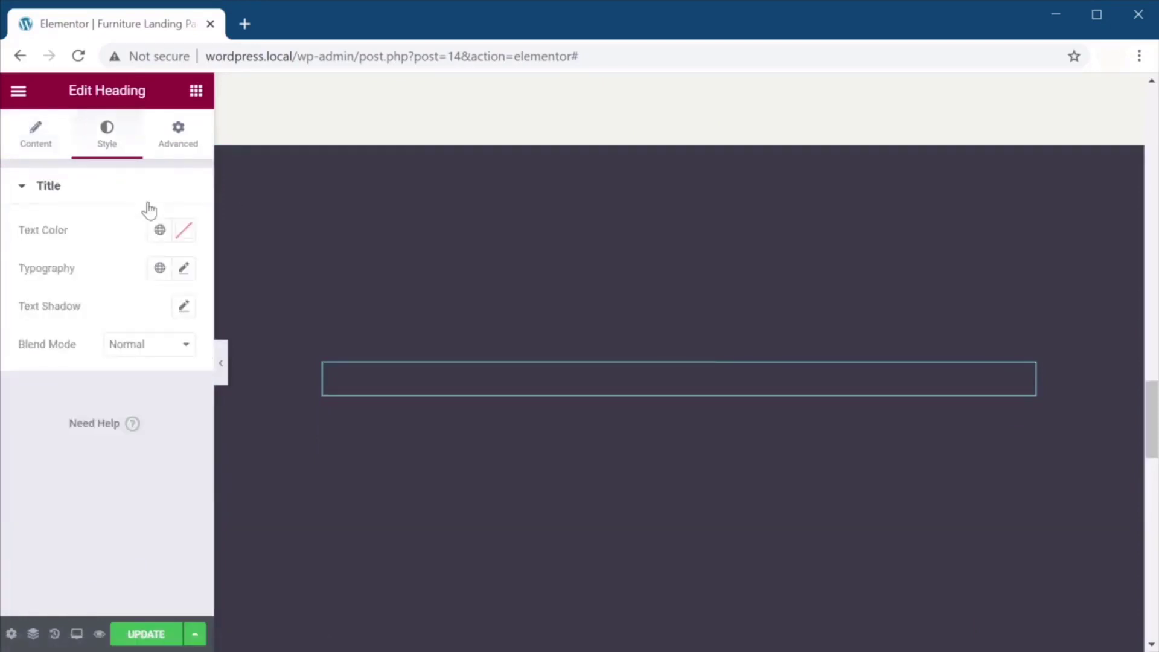
pyautogui.click(184, 231)
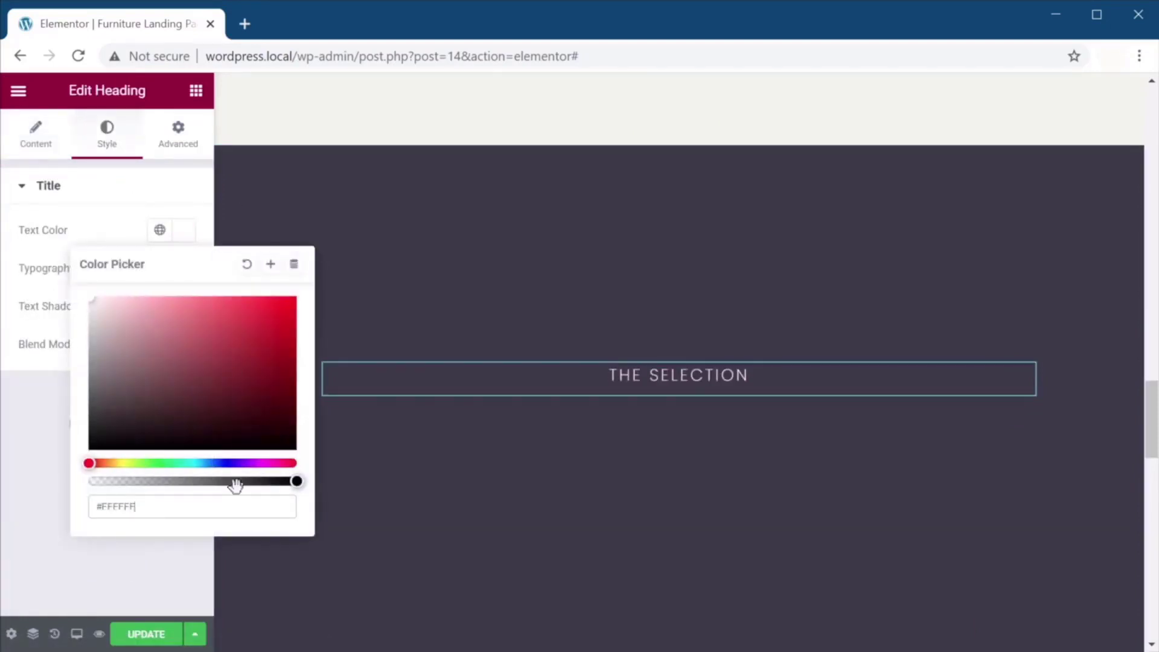
pyautogui.moveTo(296, 481); pyautogui.dragTo(231, 482)
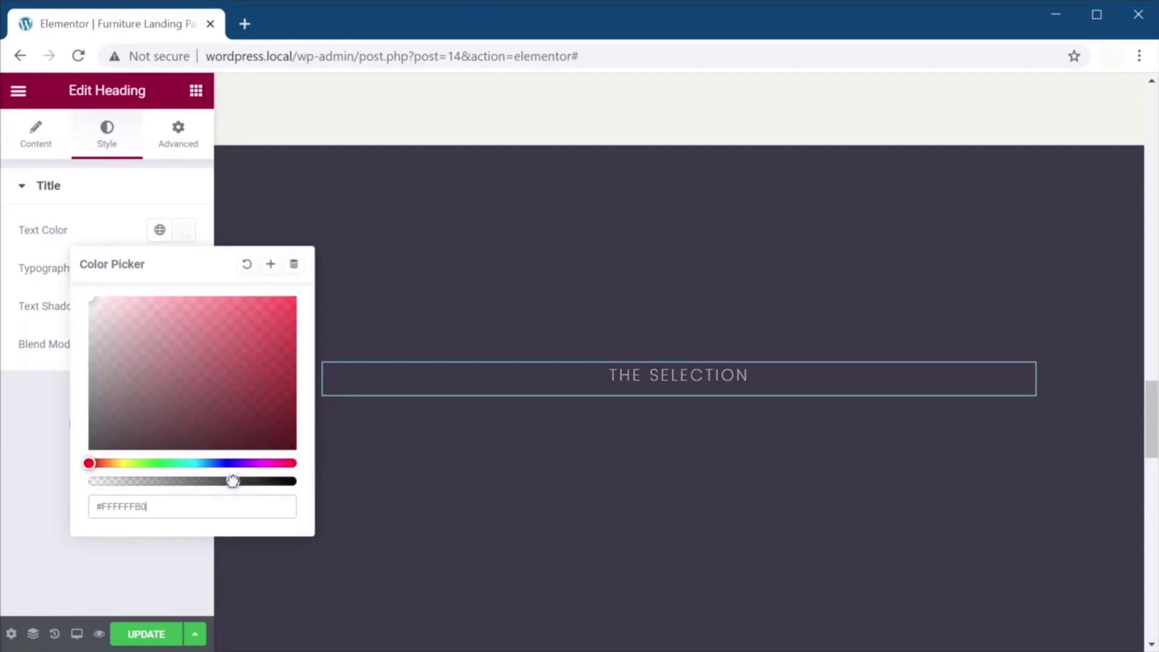
pyautogui.click(5, 427)
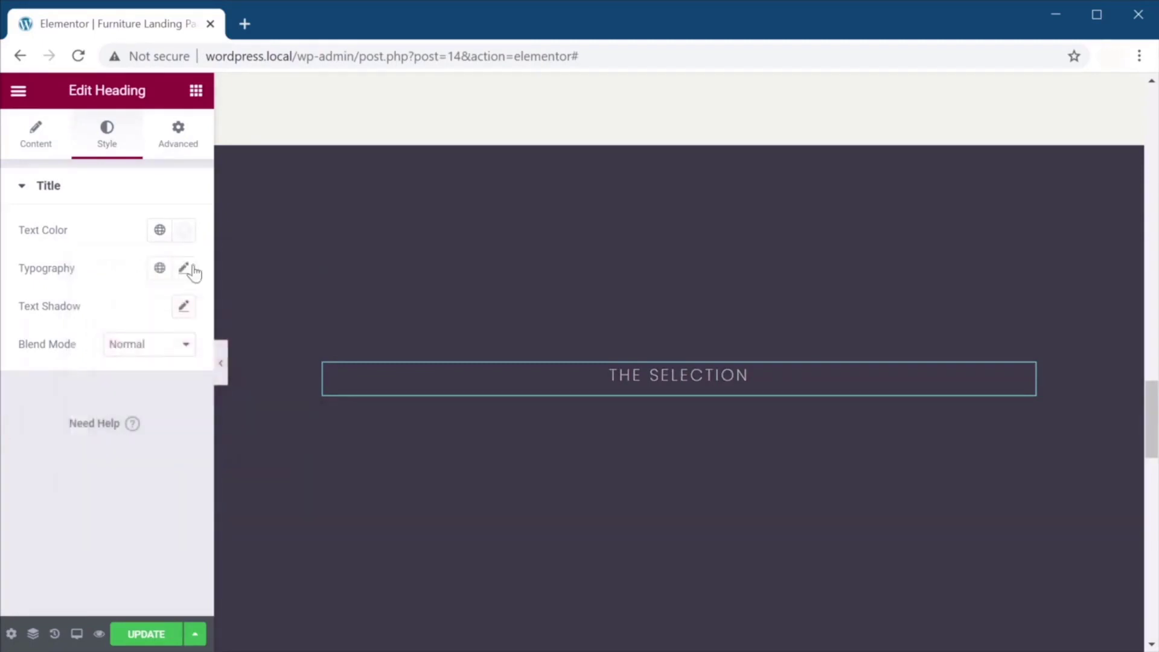
pyautogui.click(531, 423)
pyautogui.click(106, 136)
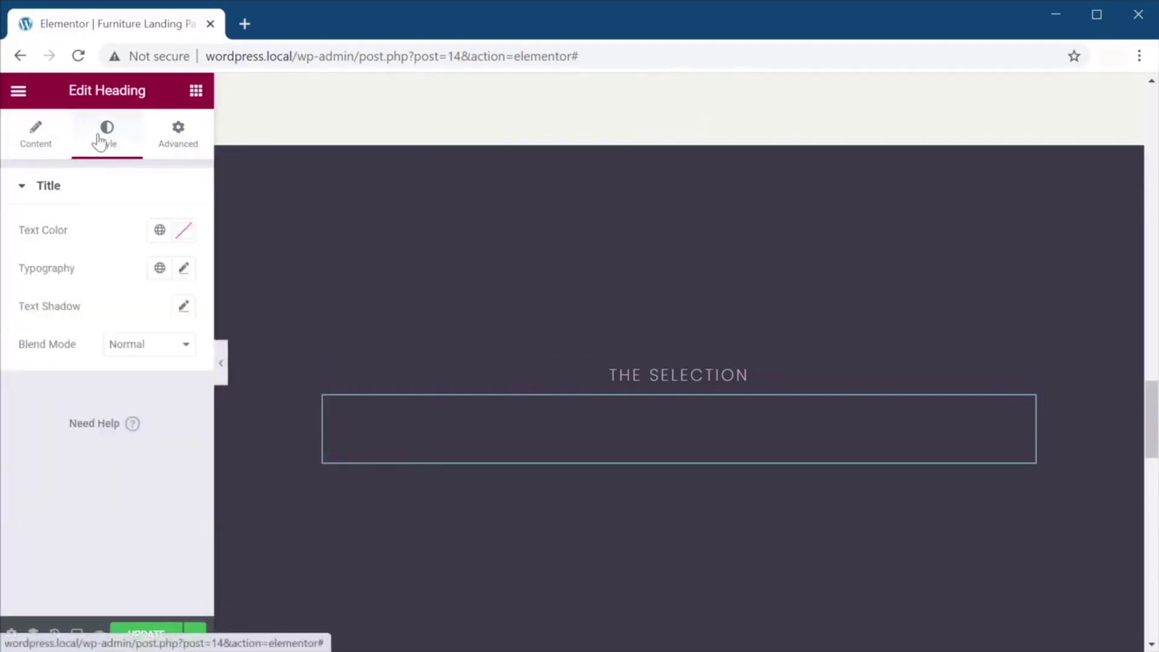
pyautogui.click(183, 241)
pyautogui.moveTo(181, 371); pyautogui.dragTo(3, 239)
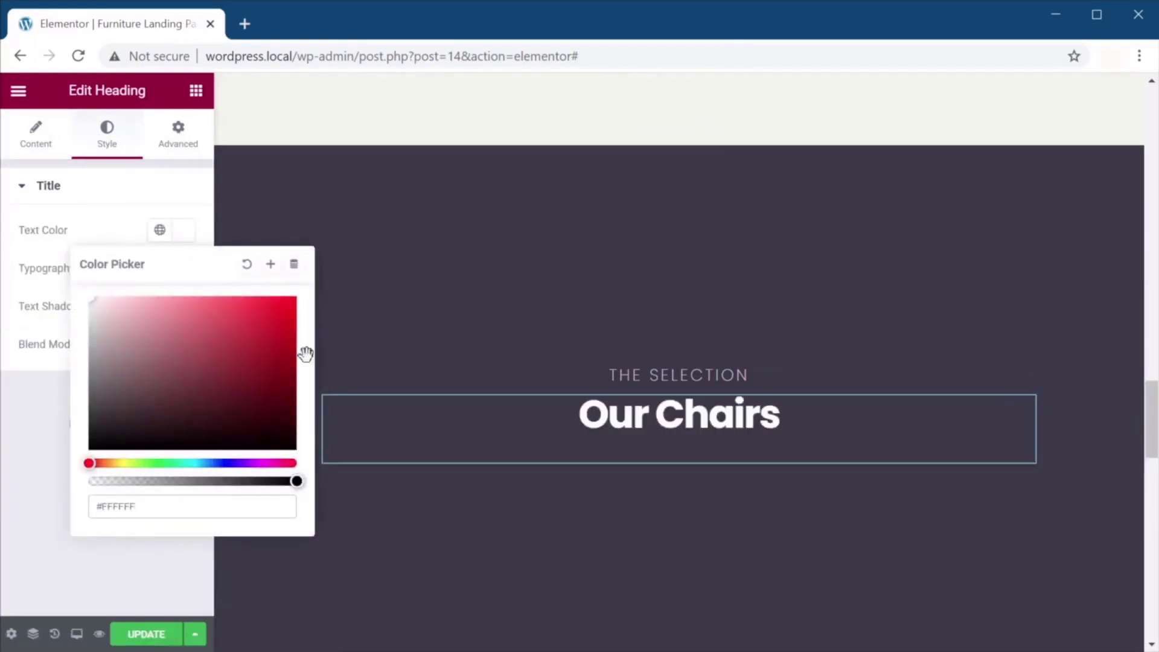
pyautogui.click(660, 375)
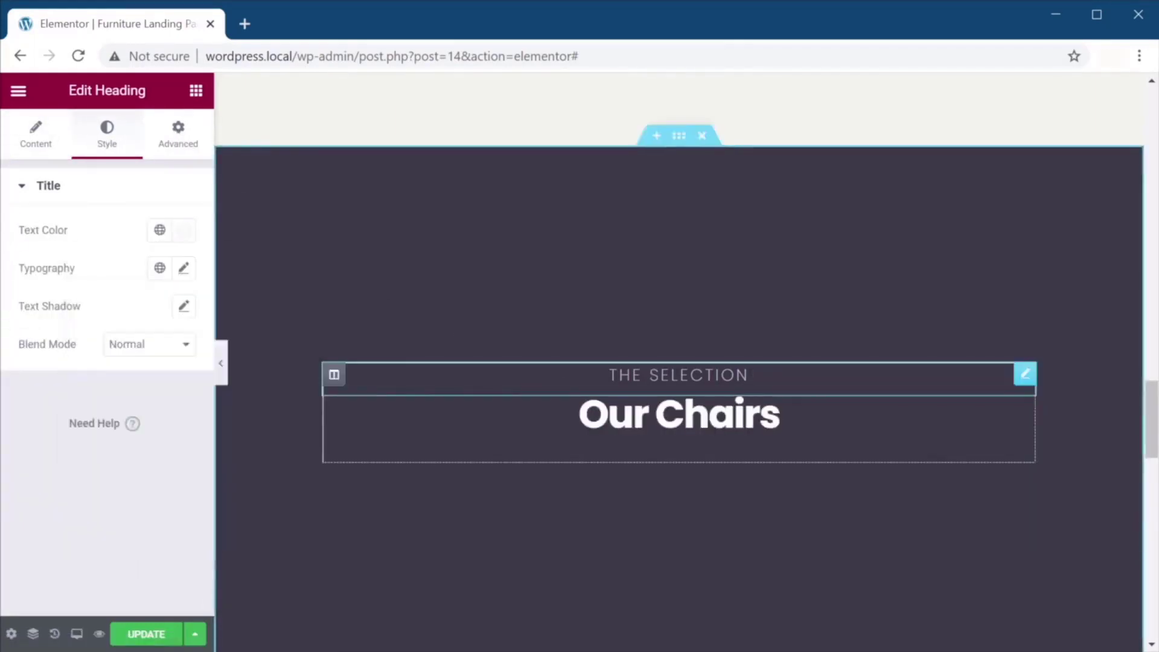
# Retitle the headings 'Contact Us' and 'Let's get in touch'.
pyautogui.click(30, 144)
pyautogui.click(91, 250)
pyautogui.hotkey('ctrl', 'a')
pyautogui.write('Contact Us')
pyautogui.click(678, 415)
pyautogui.click(35, 136)
pyautogui.write("Let's get in touch")
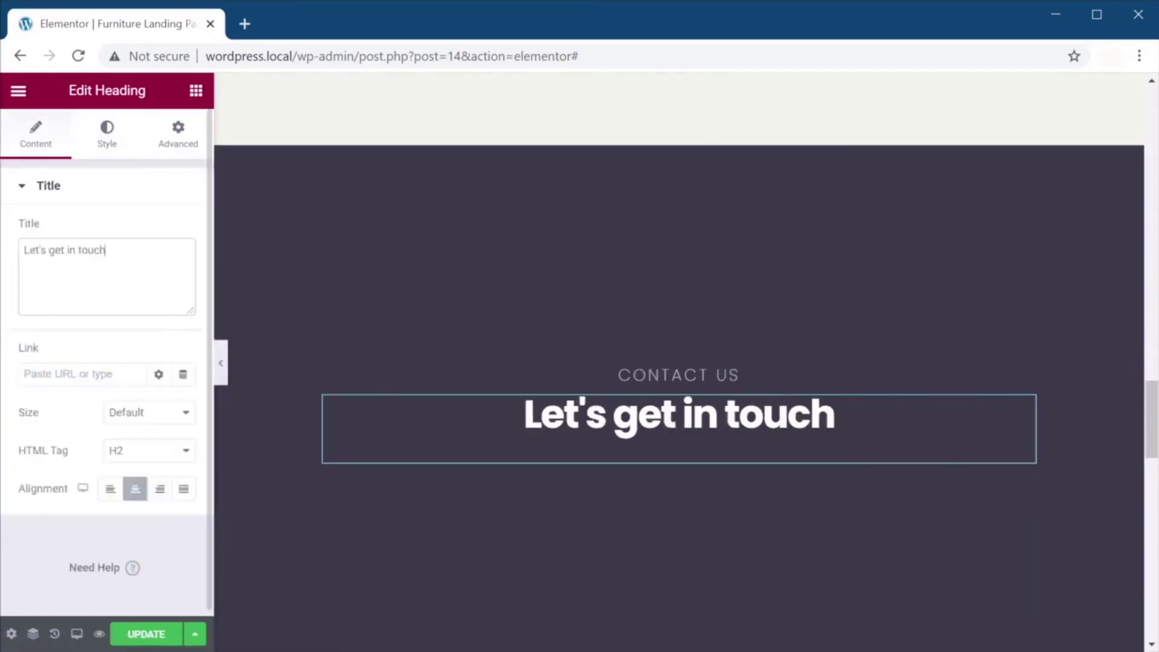
pyautogui.scroll(-2, 375, 278)
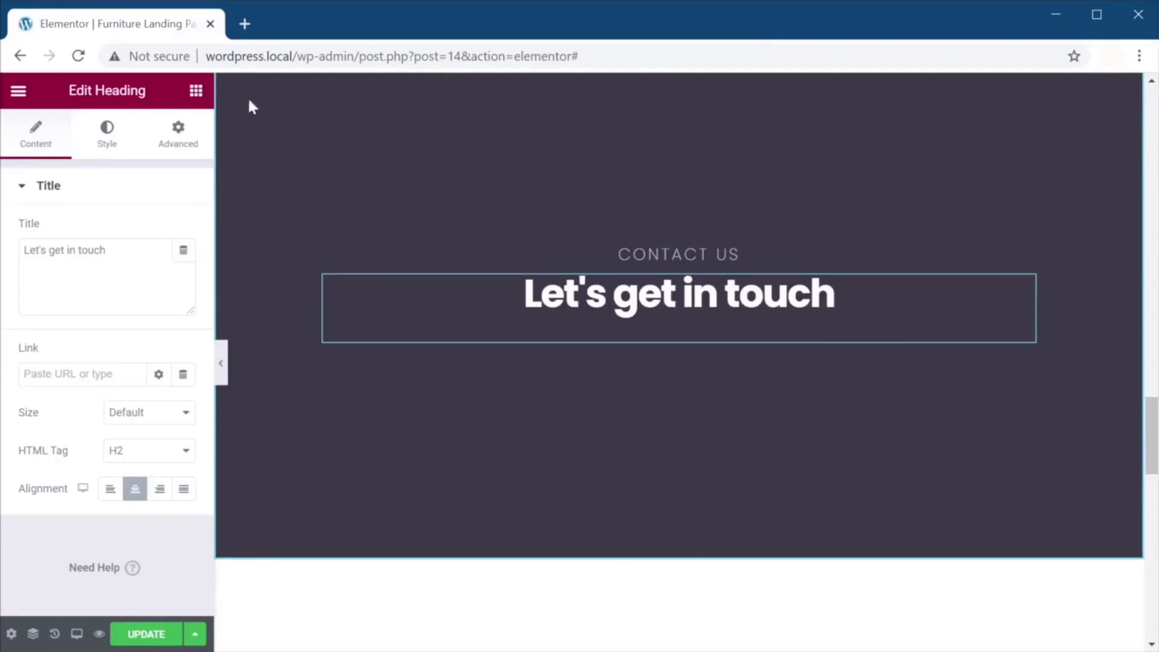
# Drag an HTML widget from the Elements panel to just below 'Let's get in touch'.
pyautogui.click(196, 90)
pyautogui.scroll(-5, 118, 287)
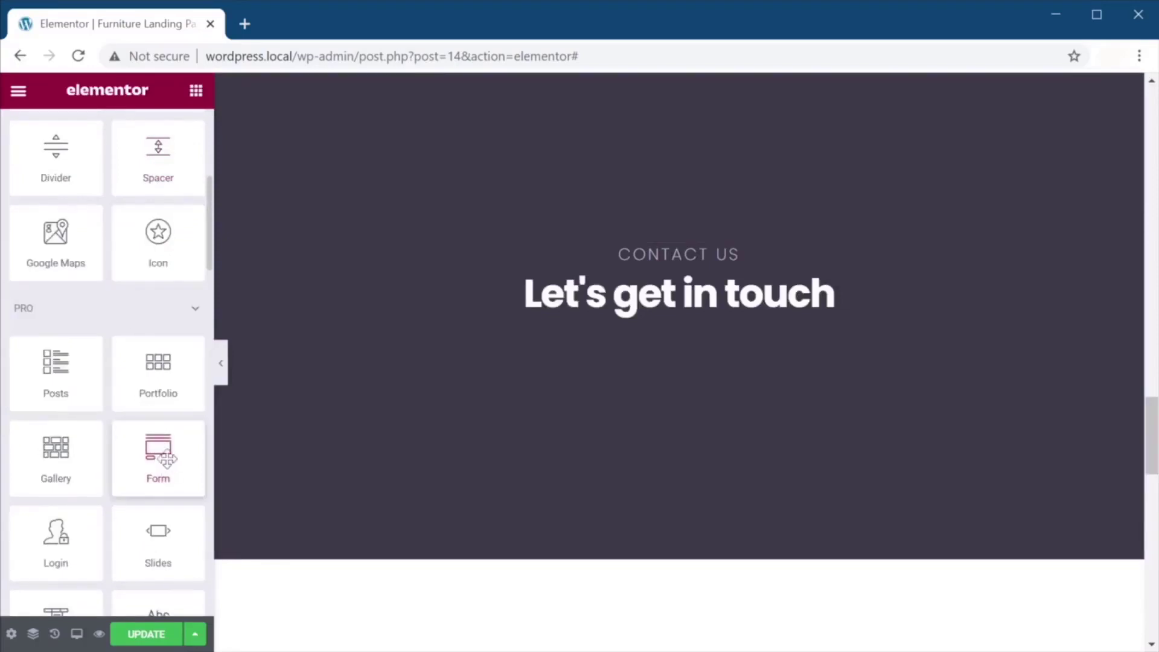
pyautogui.scroll(-1, 163, 462)
pyautogui.scroll(1, 161, 462)
pyautogui.scroll(5, 163, 417)
pyautogui.scroll(-15, 150, 427)
pyautogui.scroll(-9, 150, 421)
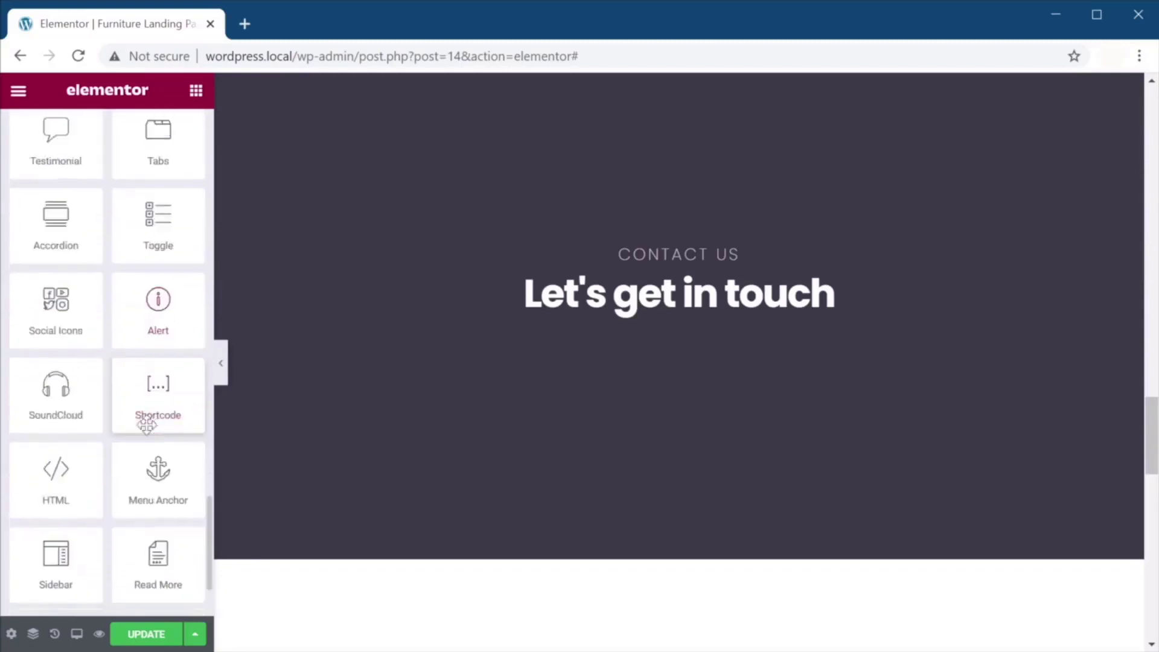
pyautogui.moveTo(56, 474); pyautogui.dragTo(686, 334)
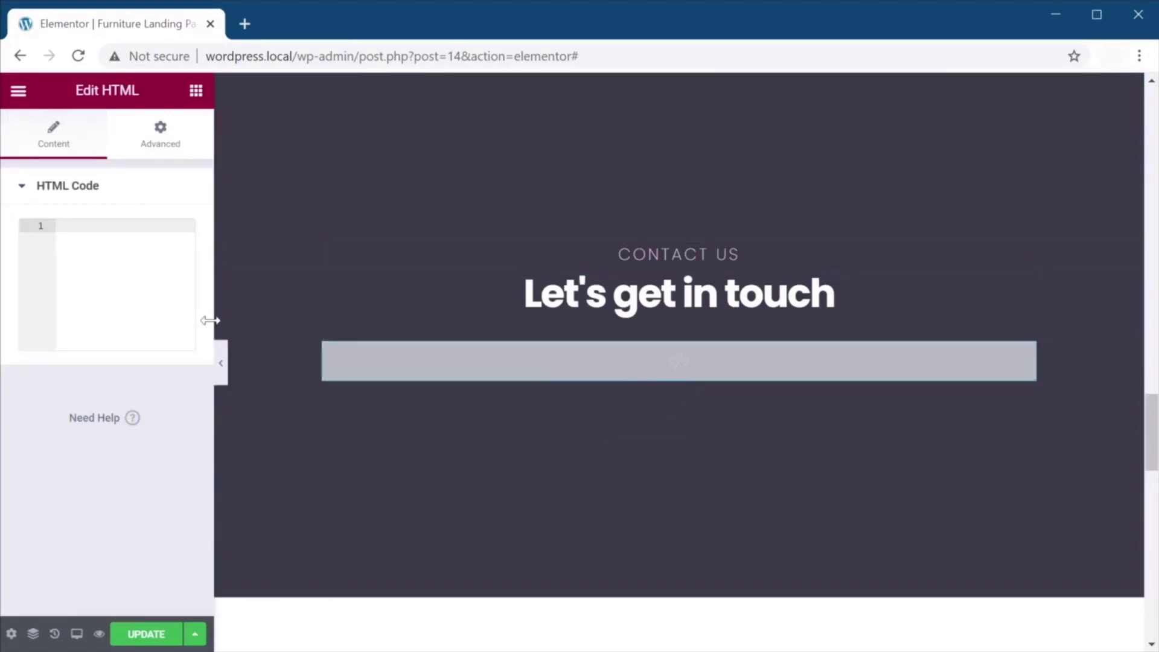
# Start typing form markup in the HTML widget and check its Advanced settings.
pyautogui.write('<>')
pyautogui.write('form>')
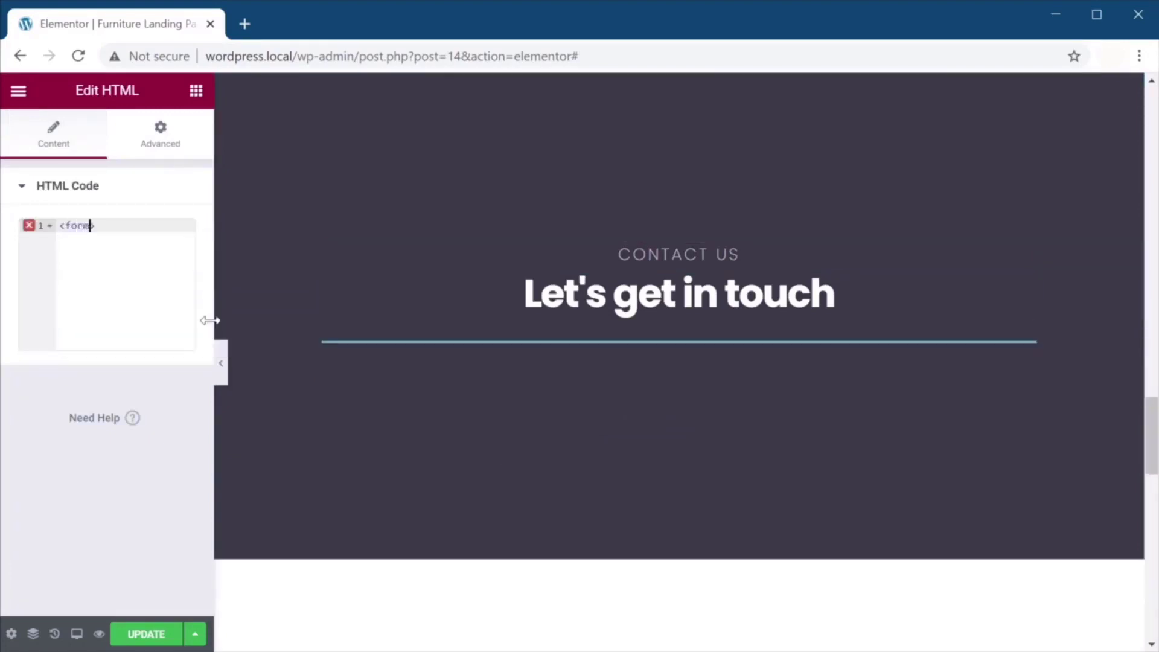
pyautogui.press('Return')
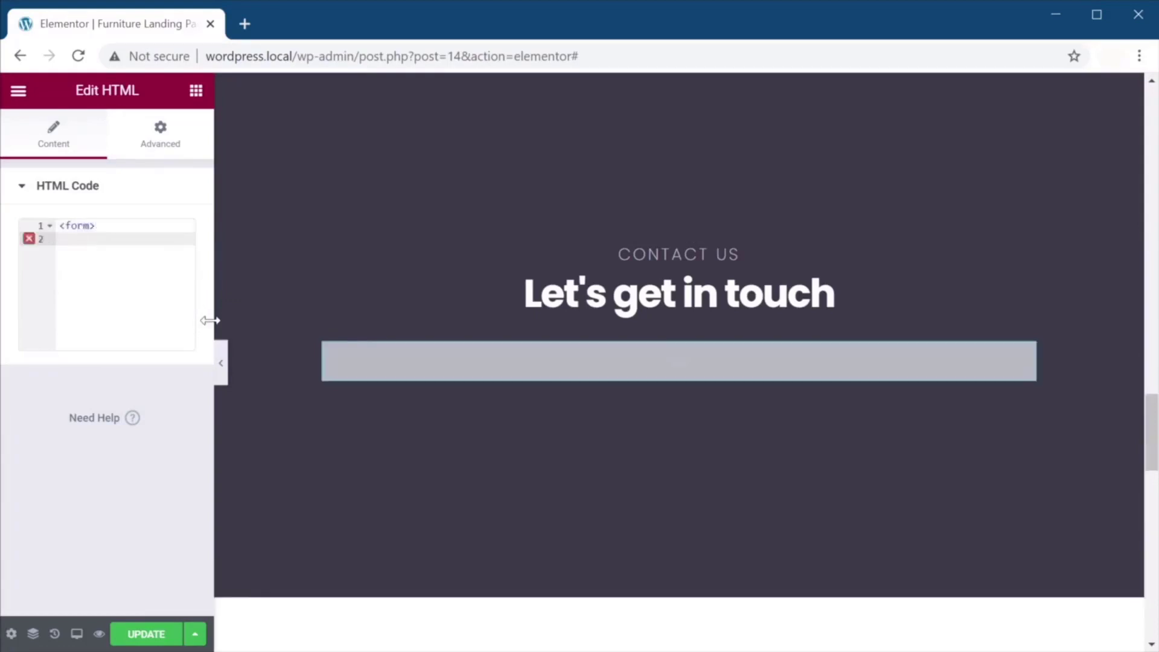
pyautogui.write('input type="text">')
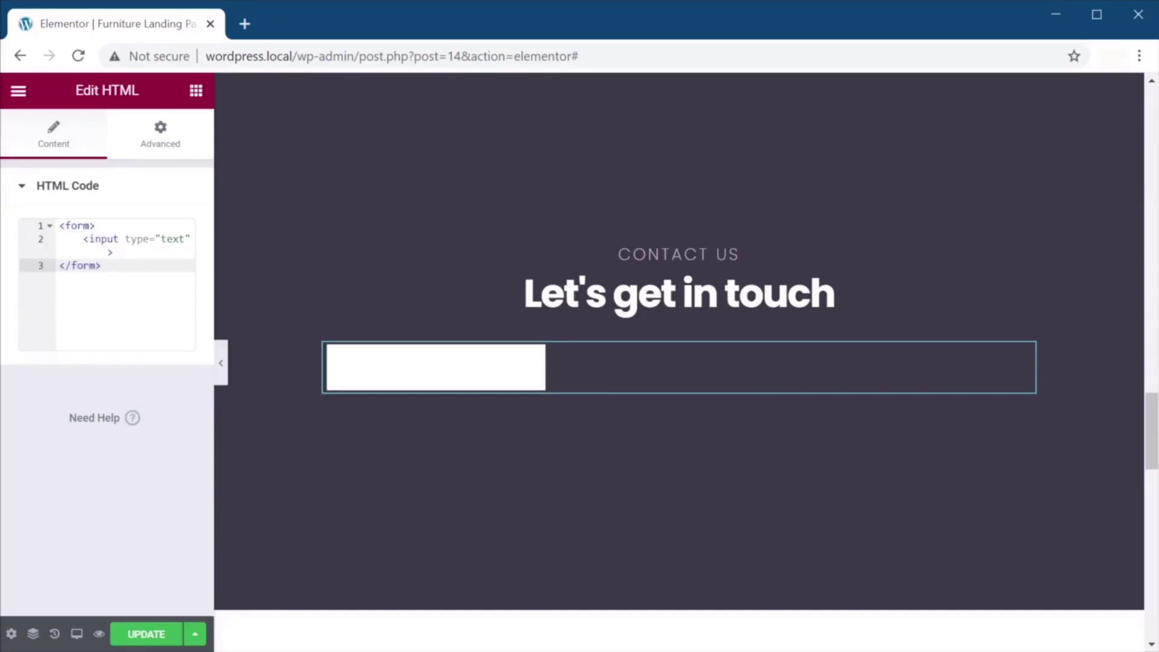
pyautogui.click(160, 134)
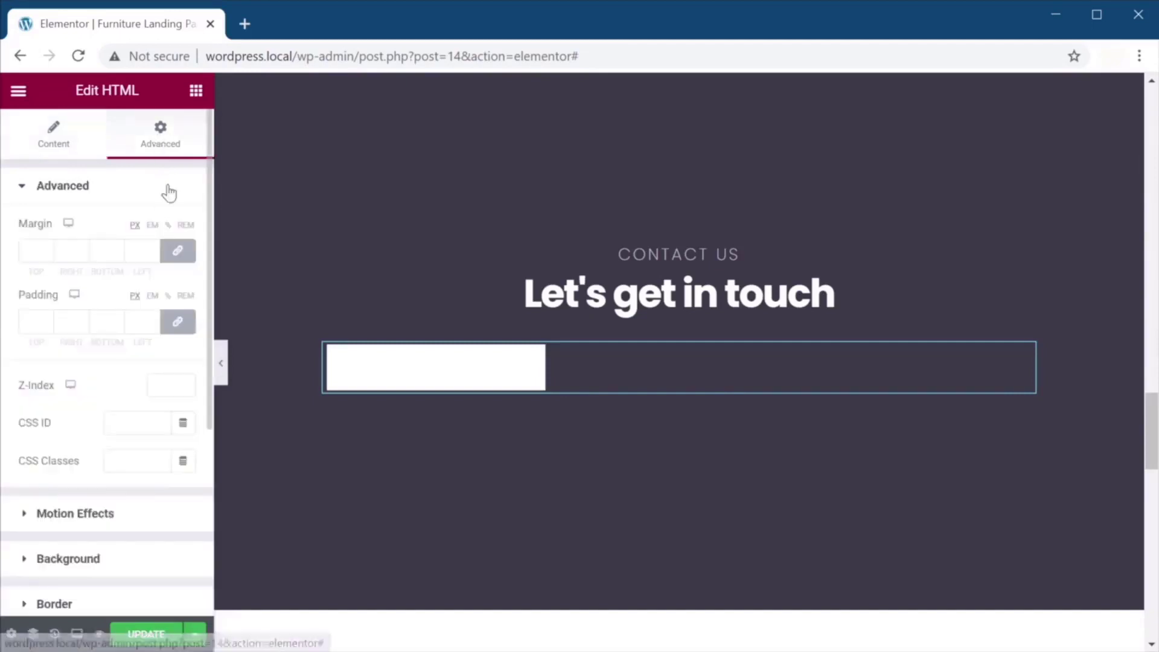
pyautogui.scroll(-5, 108, 389)
pyautogui.scroll(-5, 169, 464)
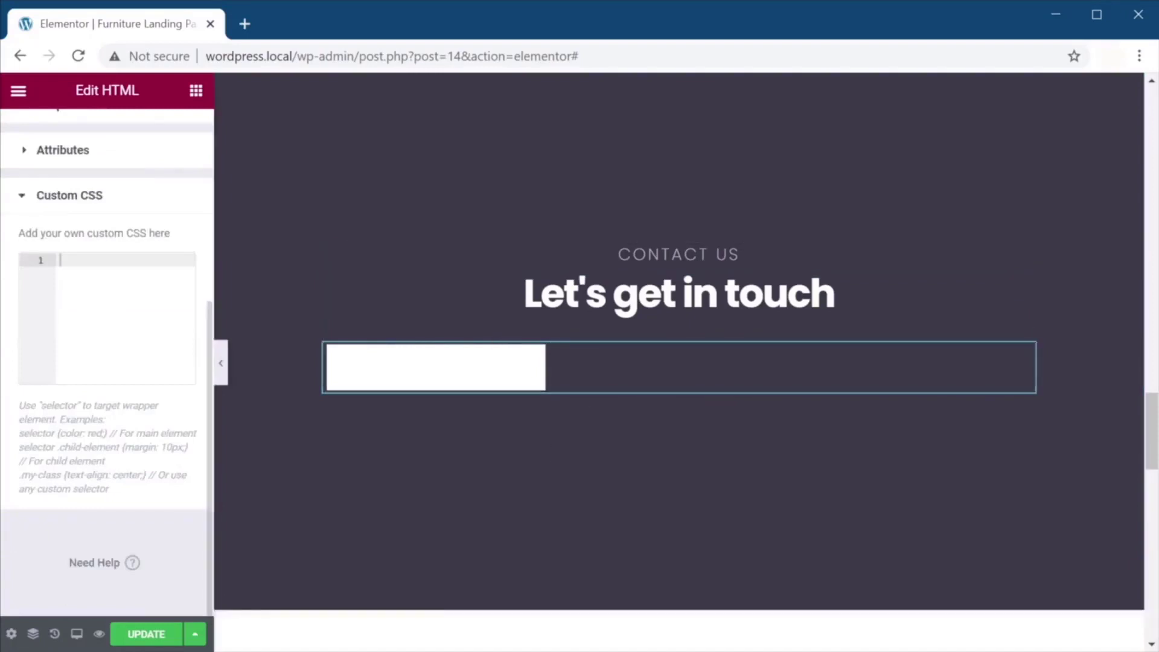
pyautogui.scroll(5, 126, 337)
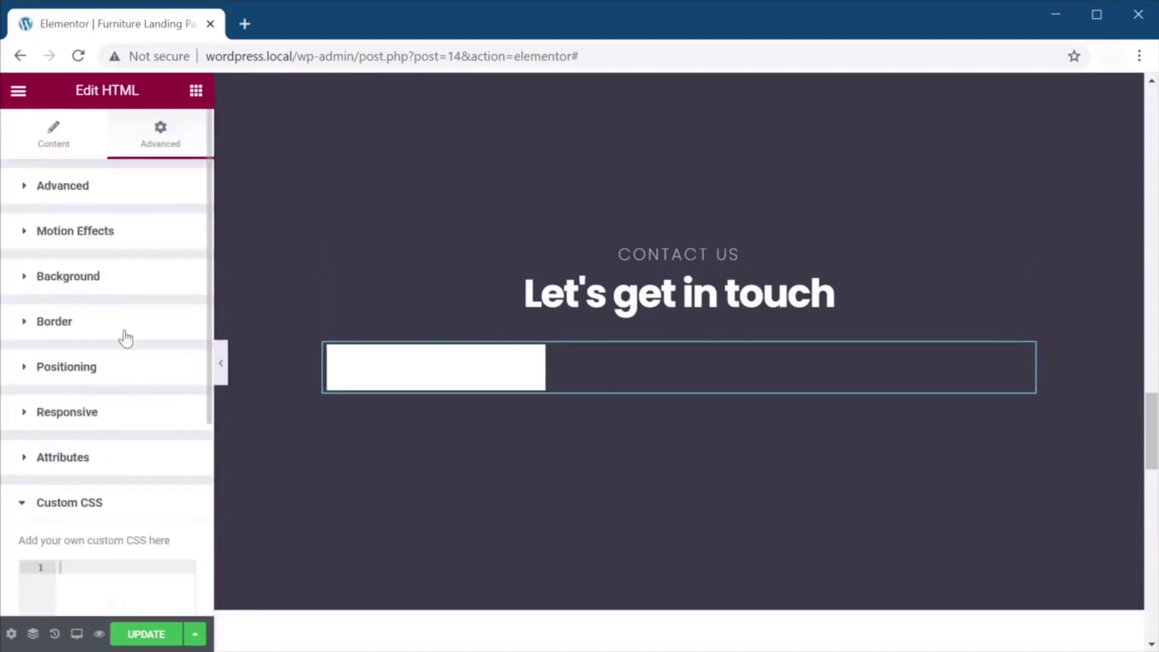
pyautogui.click(63, 149)
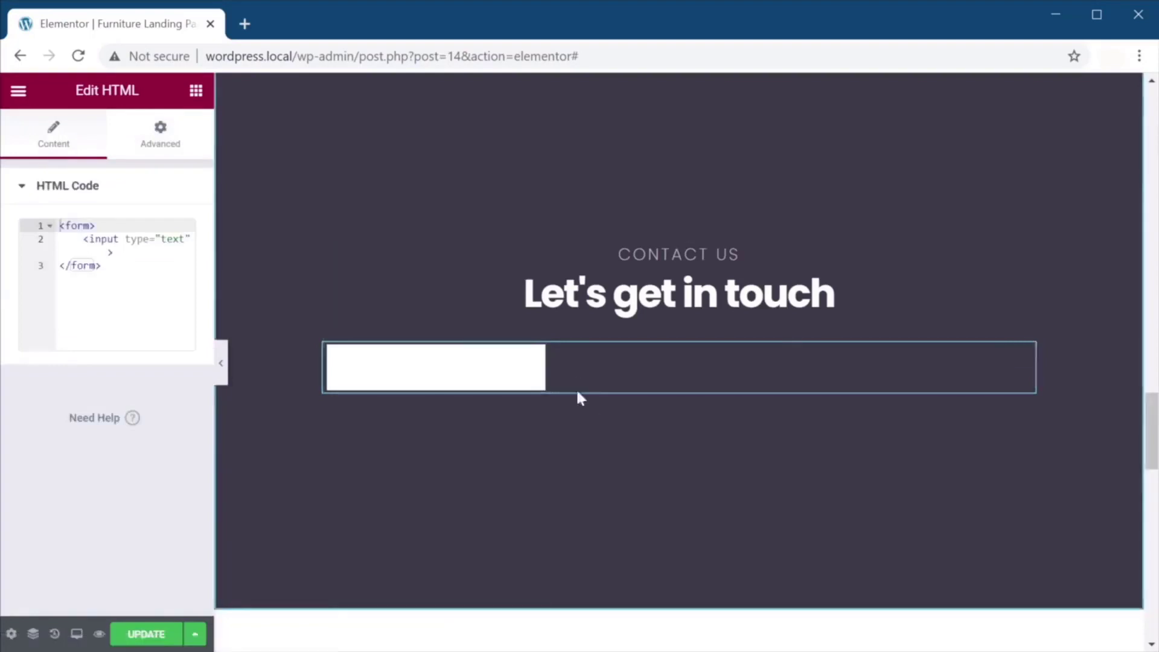
# Delete the HTML widget and open the WordPress dashboard in a new tab.
pyautogui.rightClick(700, 358)
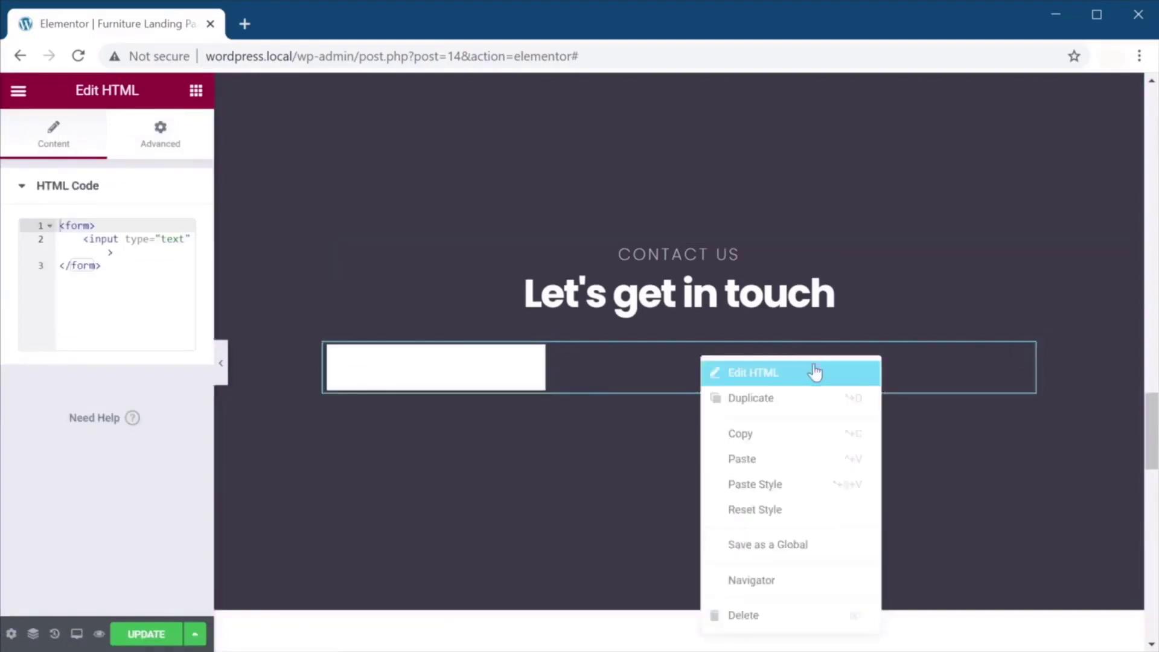
pyautogui.click(785, 614)
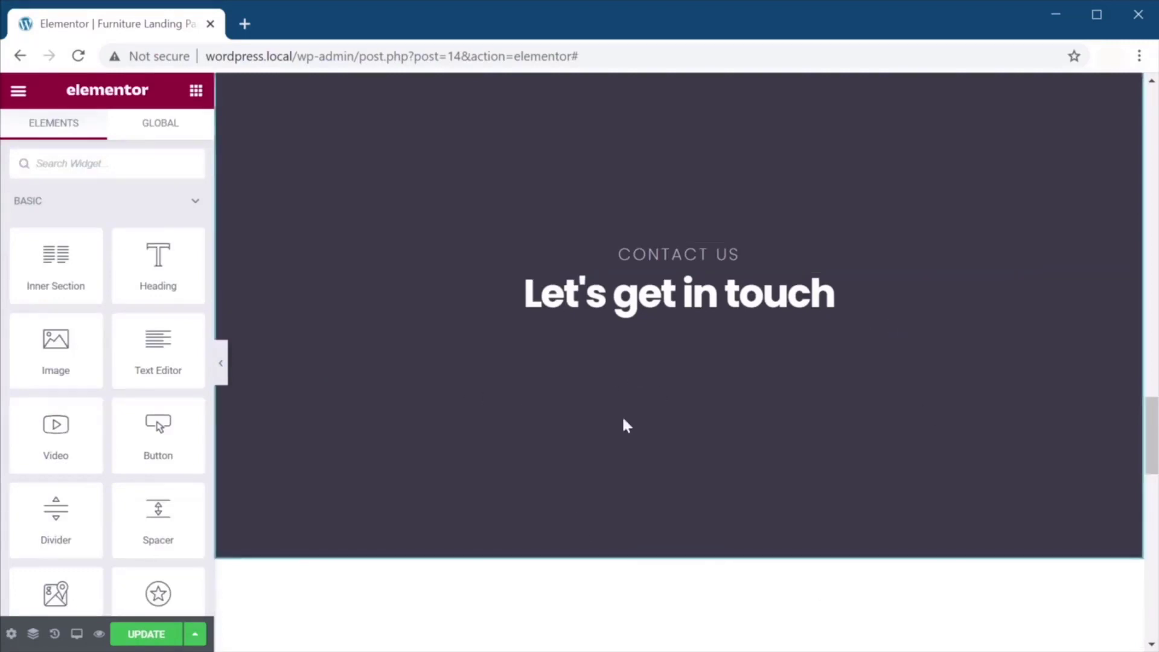
pyautogui.click(23, 93)
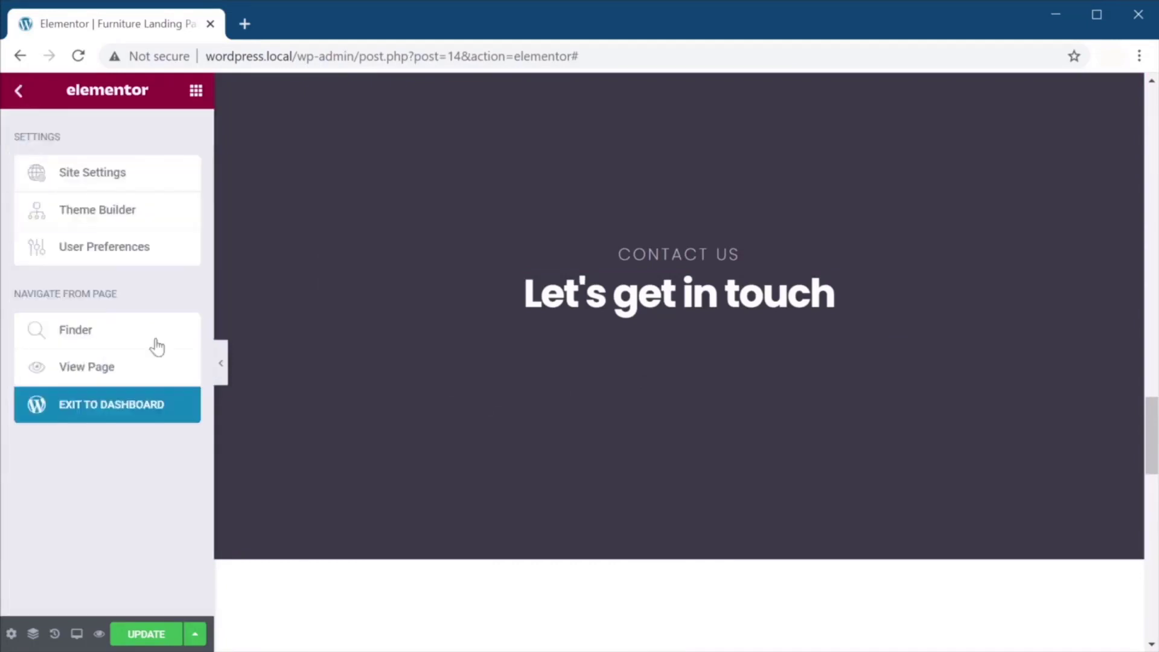
pyautogui.middleClick(143, 407)
pyautogui.click(296, 36)
# Search Plugins > Add New for Contact Form 7, then install and activate it.
pyautogui.click(29, 109)
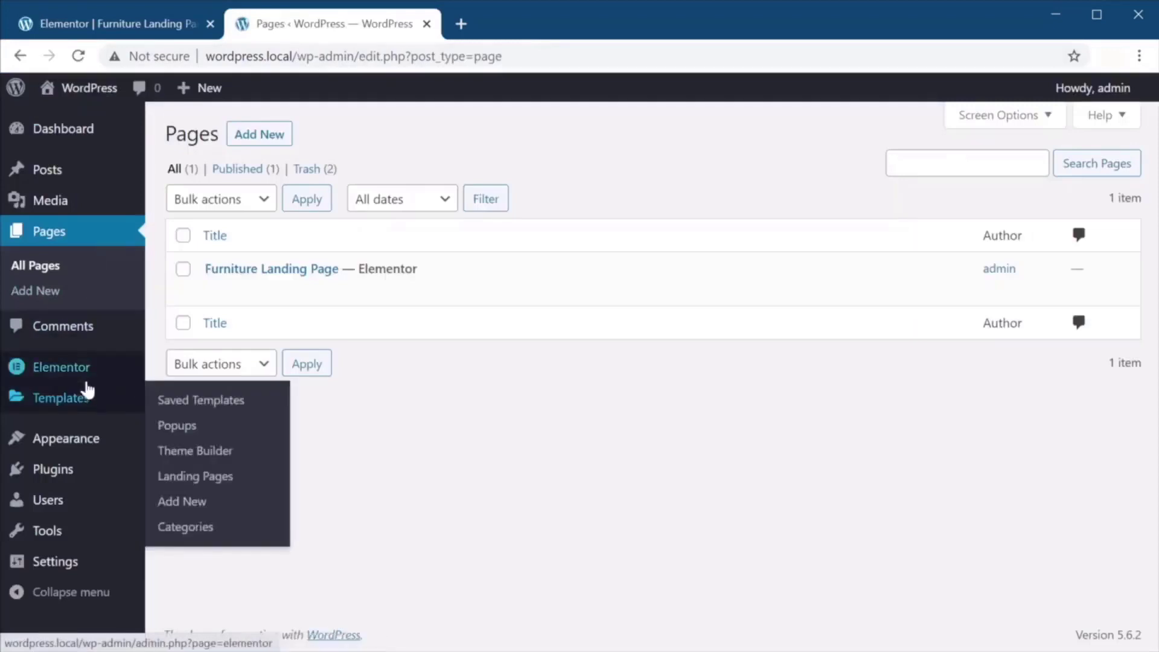
pyautogui.click(292, 128)
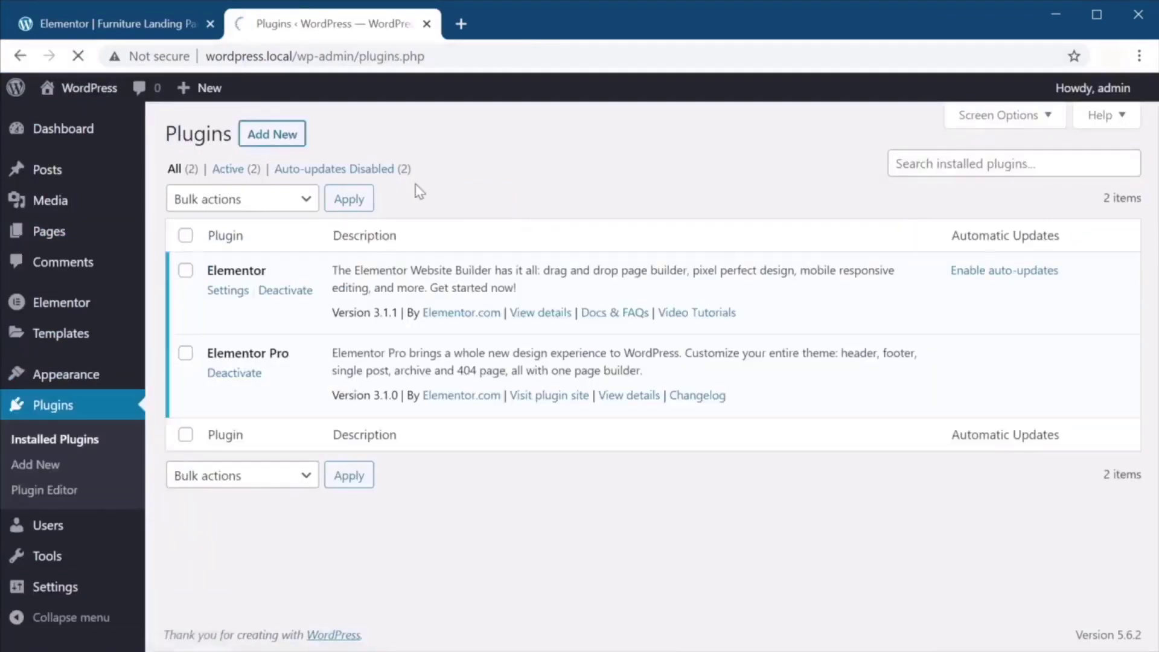
pyautogui.click(934, 186)
pyautogui.write('contact form 7')
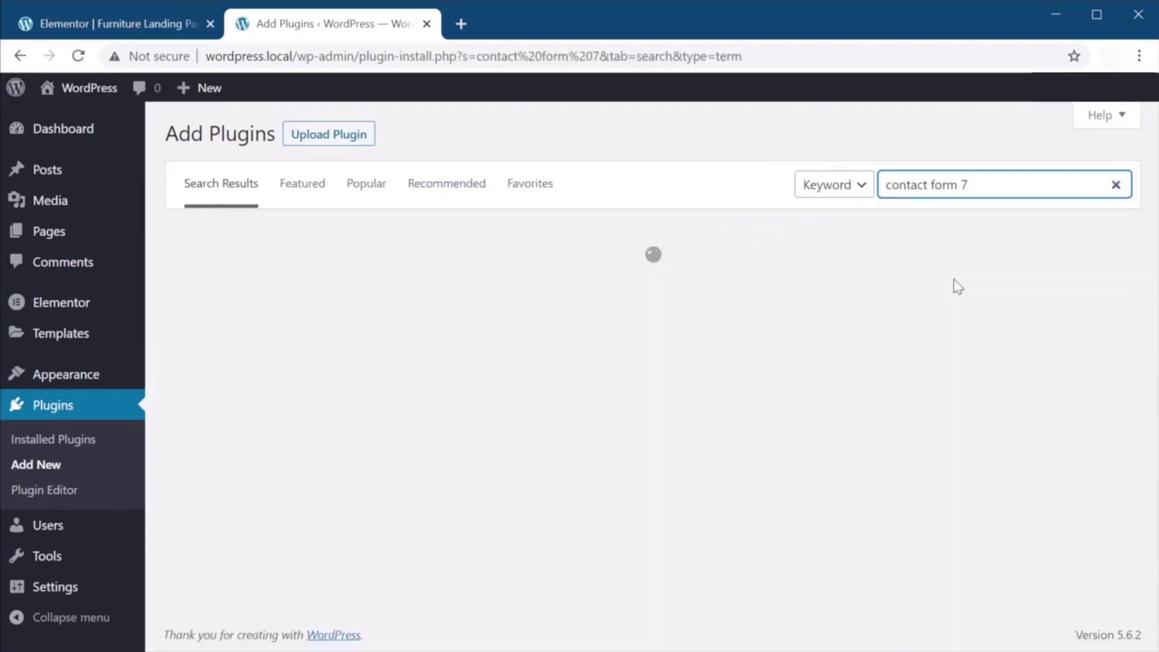
pyautogui.click(572, 287)
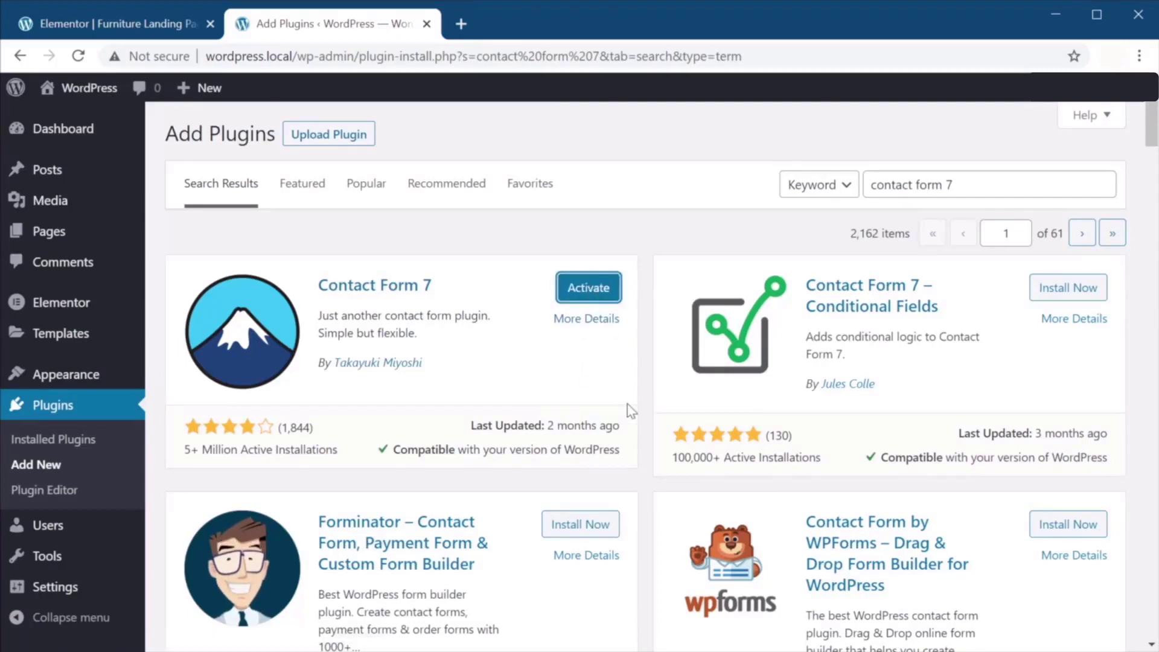
pyautogui.click(596, 291)
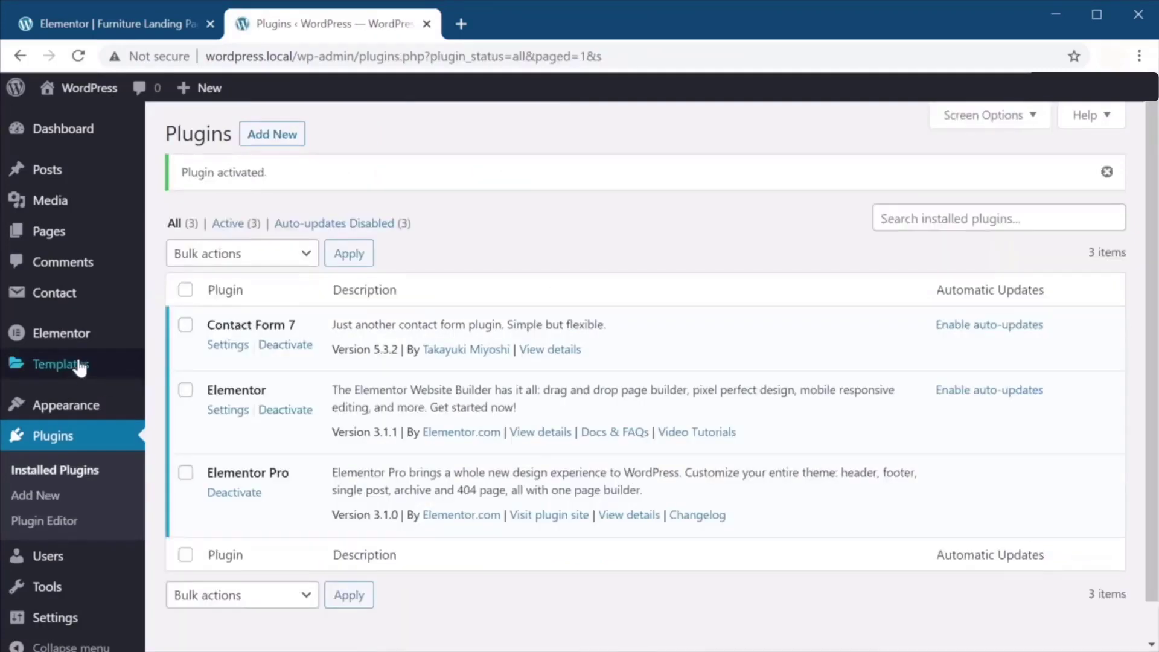
# Open Contact form 1 and delete the Subject field from its template.
pyautogui.click(71, 293)
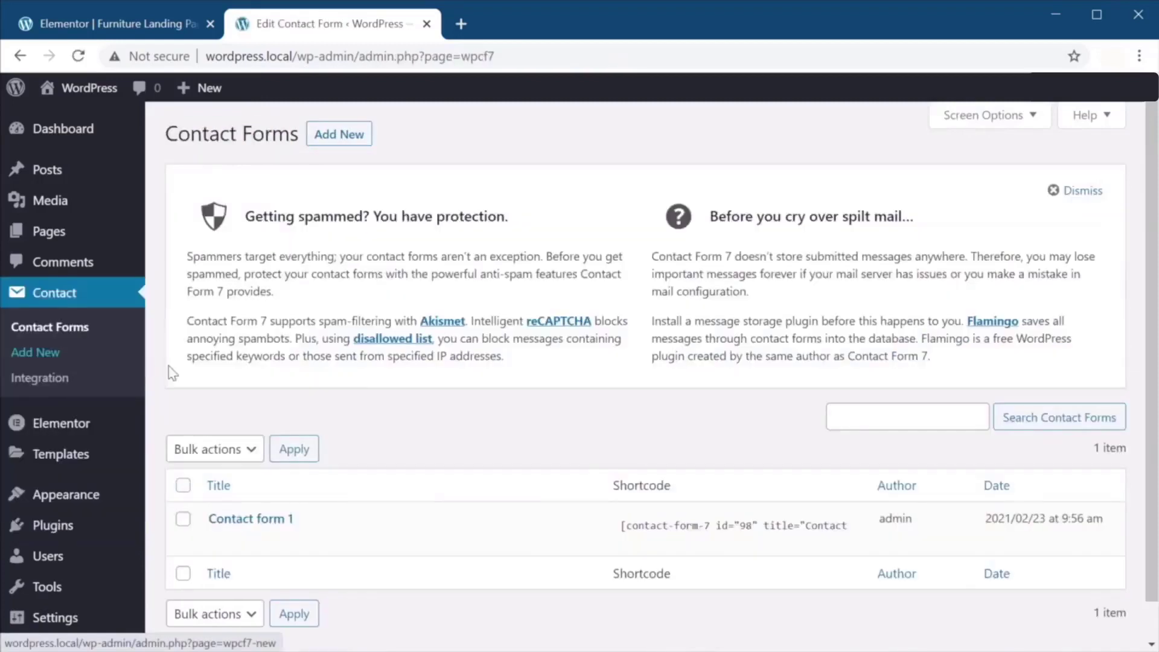
pyautogui.scroll(-1, 355, 479)
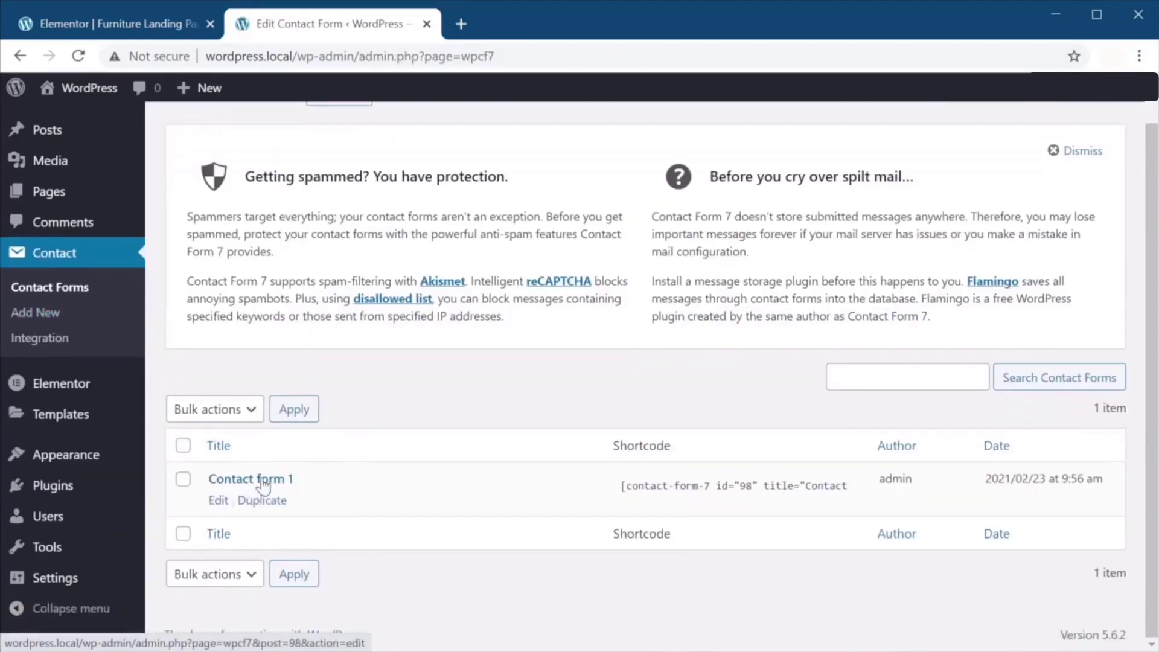
pyautogui.click(263, 480)
pyautogui.scroll(-3, 508, 363)
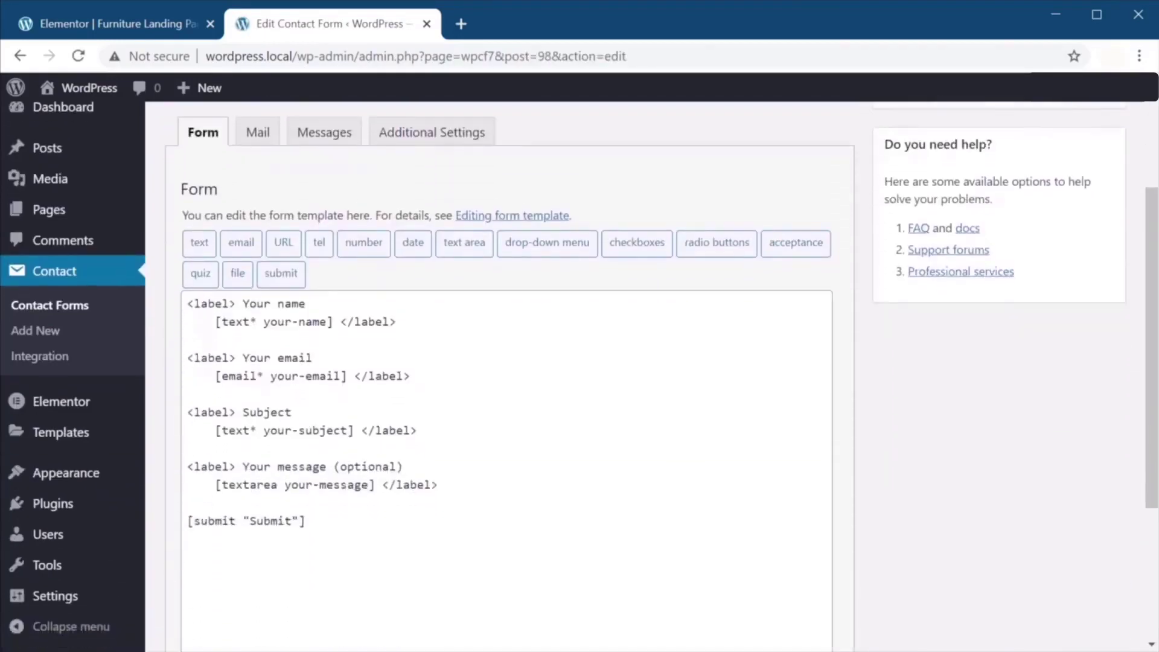
pyautogui.click(255, 411)
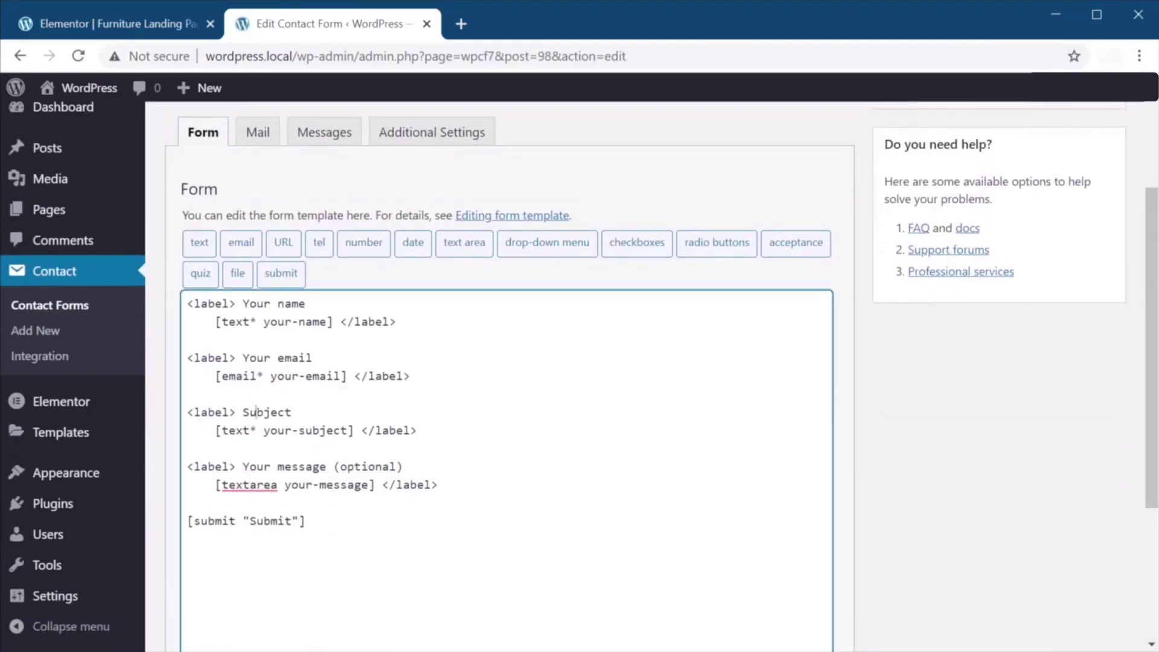
pyautogui.hotkey('shift', 'Down')
pyautogui.hotkey('shift', 'Down')
pyautogui.hotkey('shift', 'Down')
pyautogui.press('BackSpace')
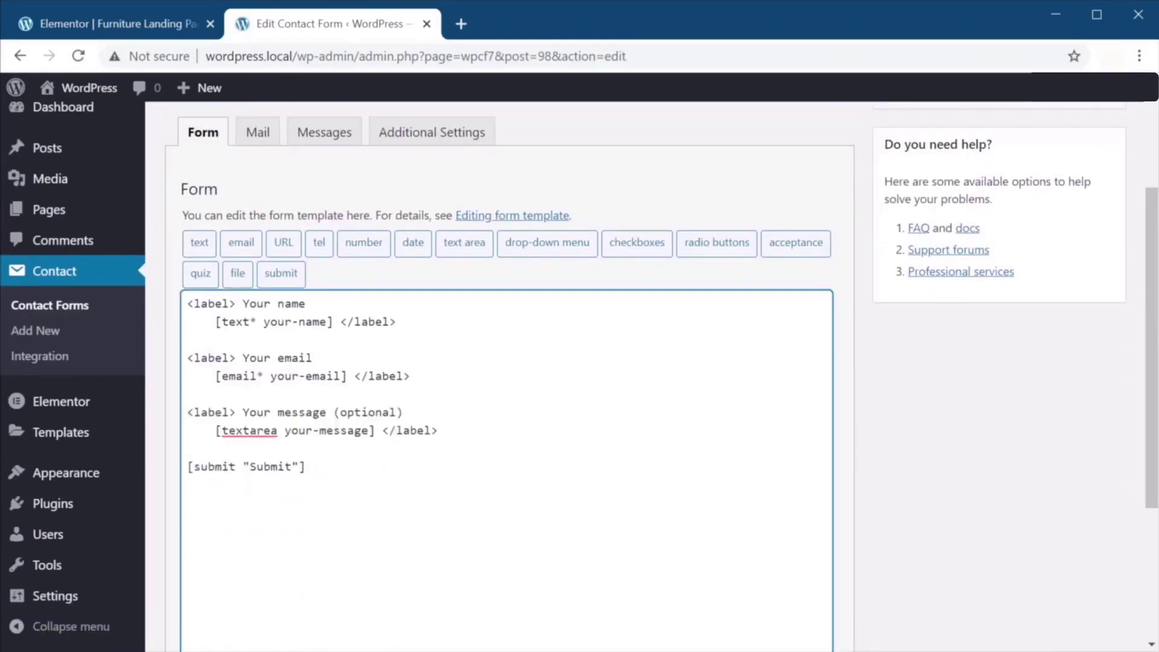
# Change the submit button label from Submit to 'Send message'.
pyautogui.moveTo(292, 467); pyautogui.dragTo(248, 467)
pyautogui.write('Semd ,')
pyautogui.press('BackSpace')
pyautogui.press('BackSpace')
pyautogui.press('BackSpace')
pyautogui.press('BackSpace')
pyautogui.write('nd message')
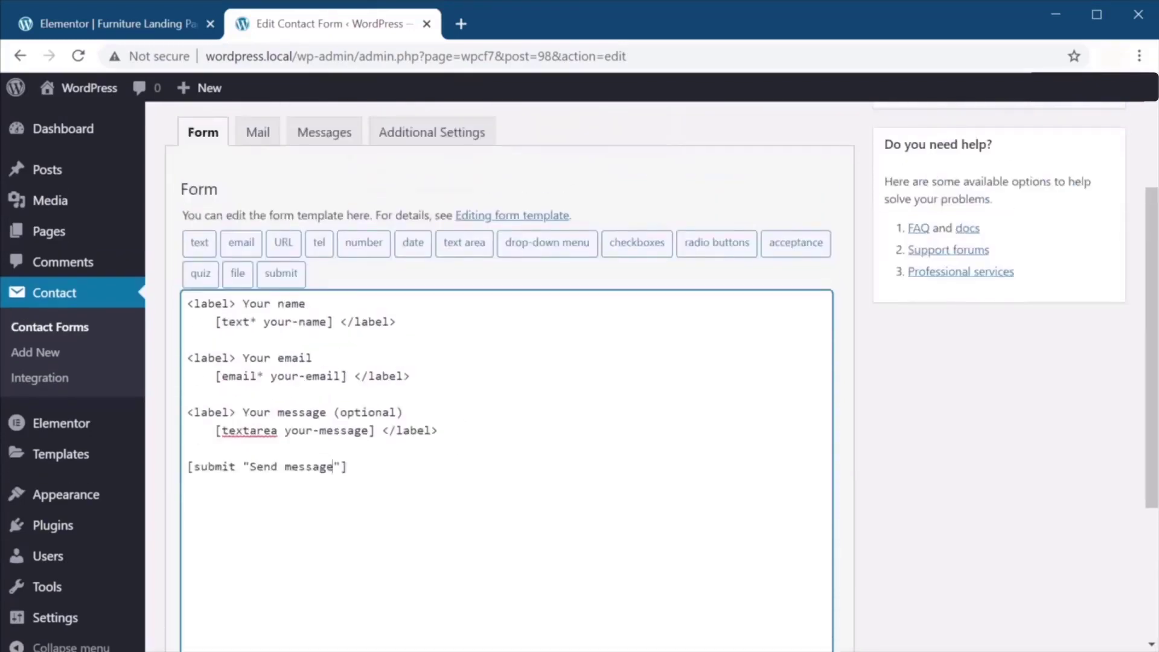
# Check the Mail, Messages and Additional Settings tabs, then save the form.
pyautogui.click(250, 137)
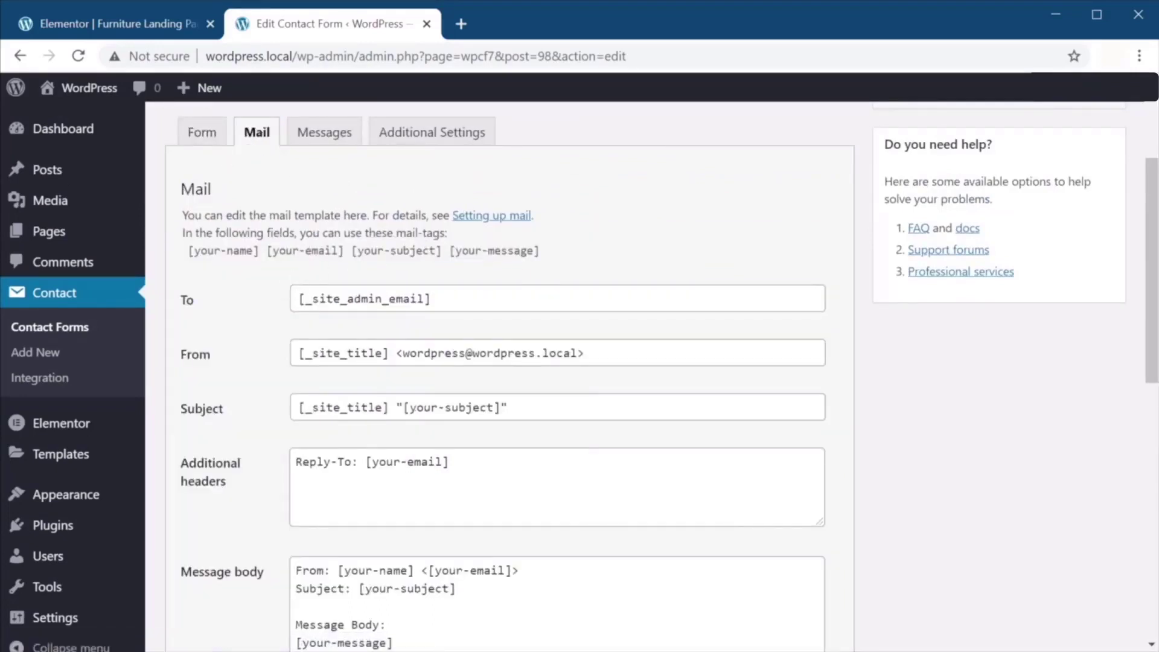
pyautogui.scroll(-3, 499, 375)
pyautogui.scroll(3, 500, 375)
pyautogui.click(335, 138)
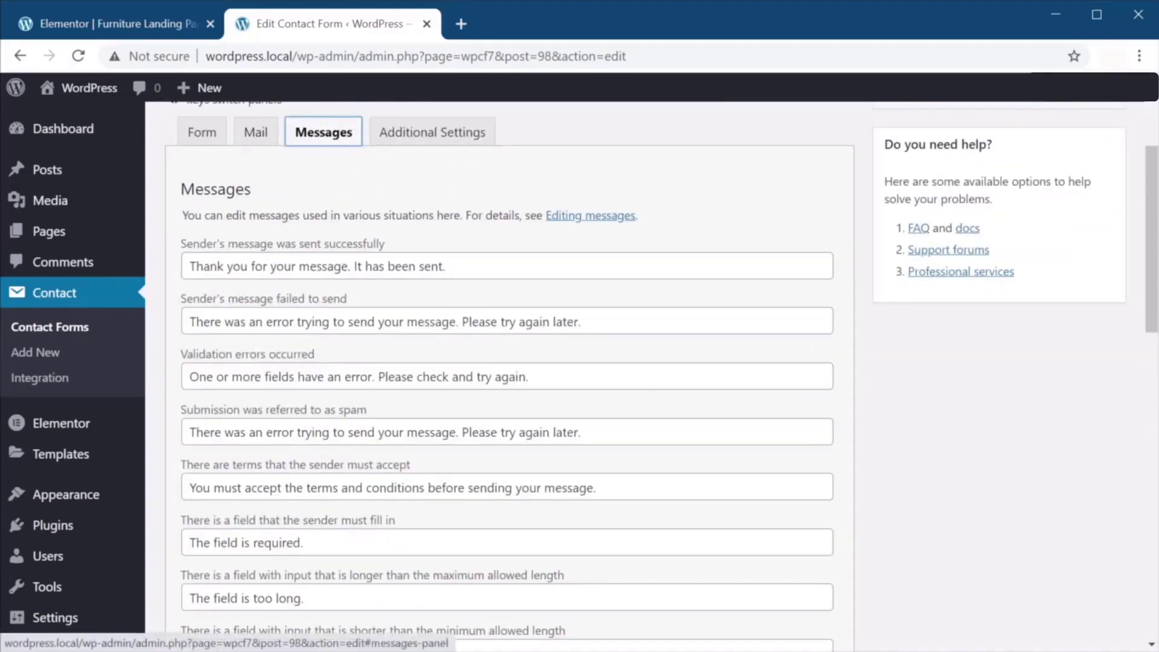
pyautogui.click(423, 136)
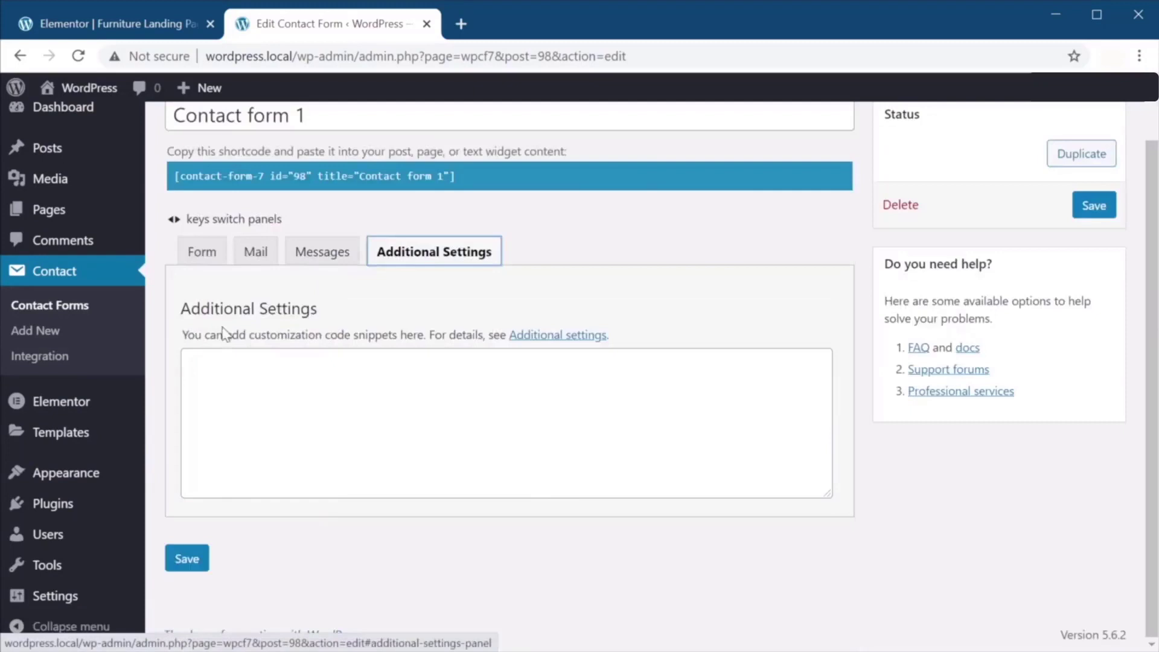
pyautogui.click(201, 251)
pyautogui.scroll(1, 771, 360)
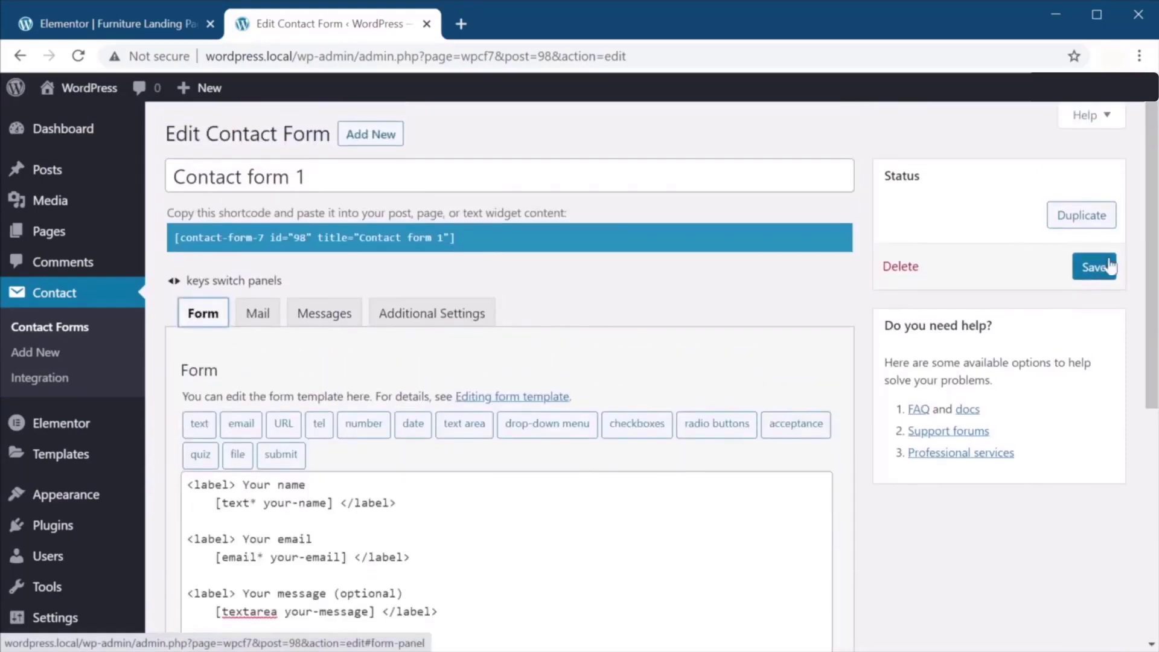
pyautogui.click(1094, 265)
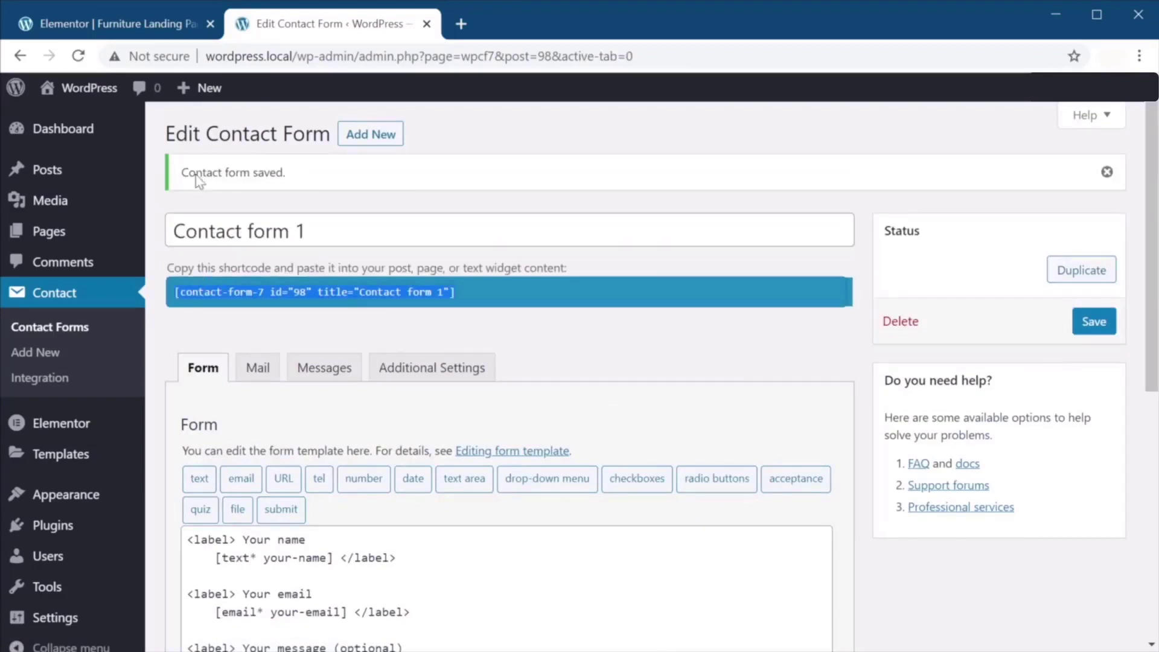
pyautogui.click(122, 23)
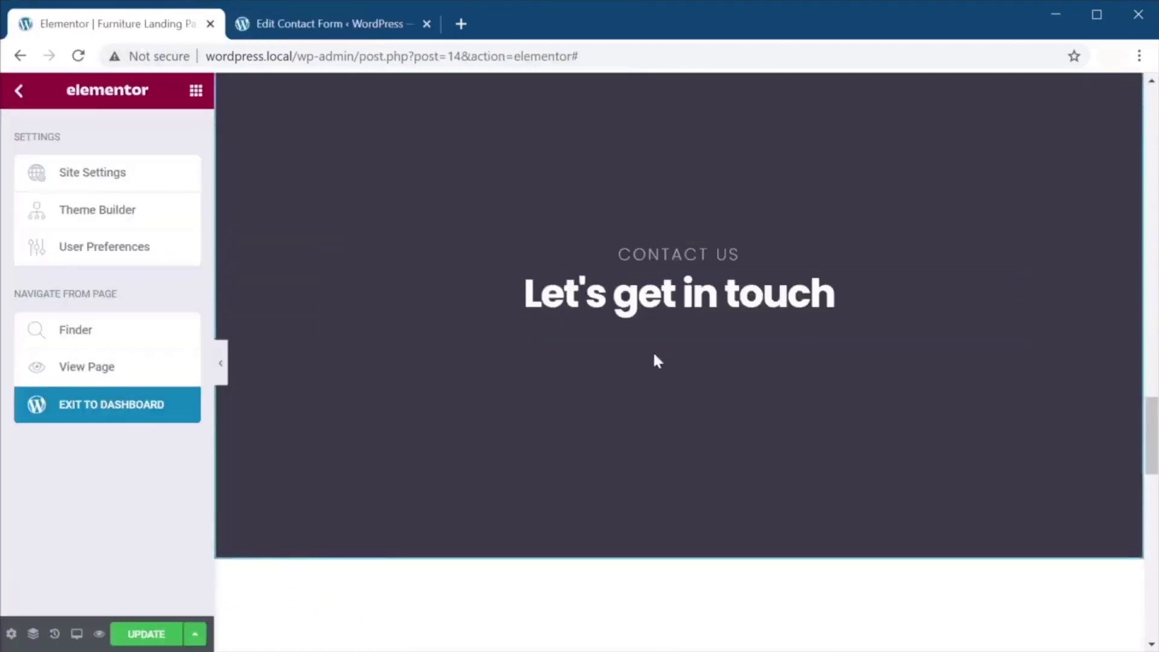
# Add a Shortcode widget below 'Let's get in touch' with the Contact form 1 shortcode pasted in.
pyautogui.click(18, 90)
pyautogui.write('sh')
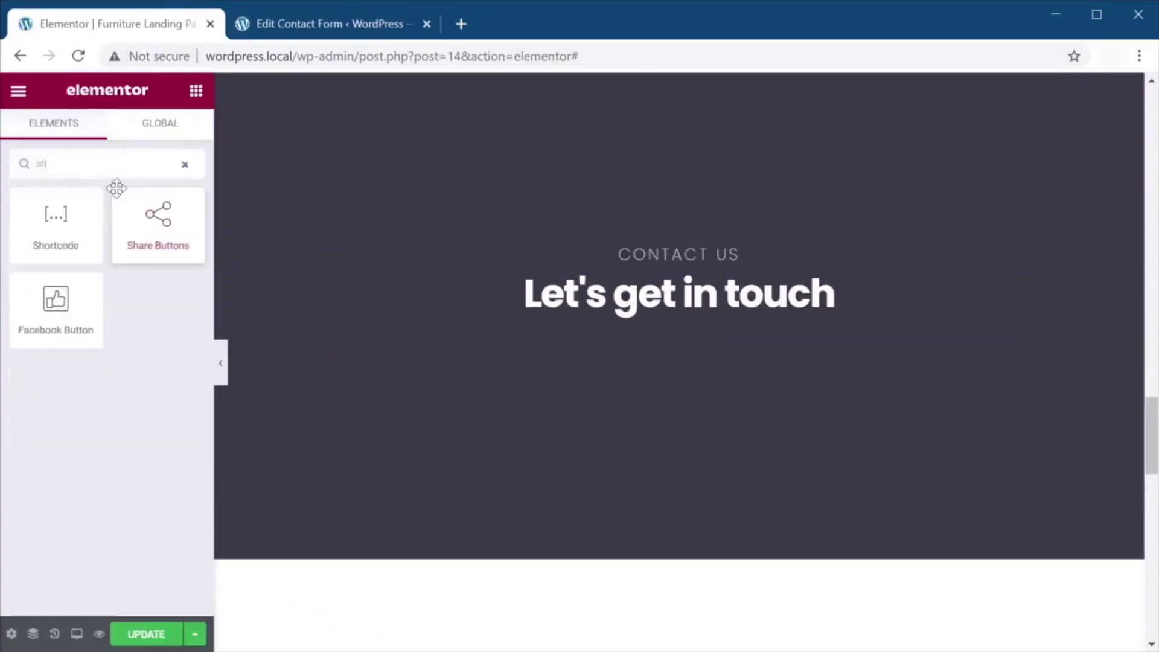
pyautogui.moveTo(67, 225); pyautogui.dragTo(628, 343)
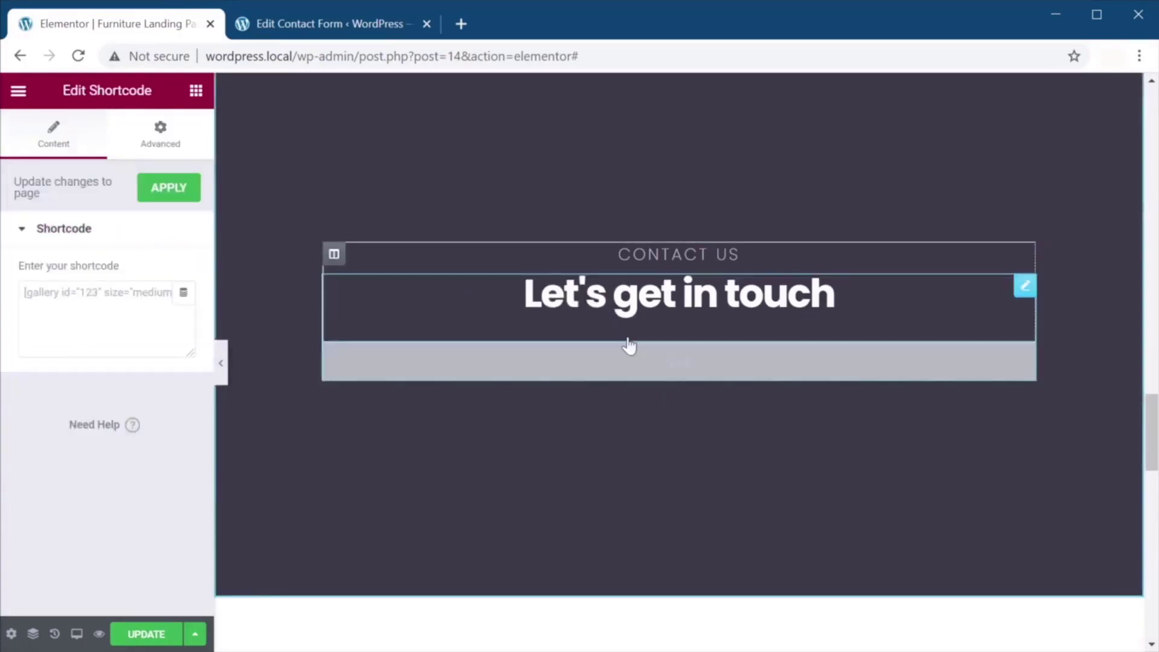
pyautogui.click(103, 320)
pyautogui.write('[contact-form-7 id="98" title="Contact form 1"]')
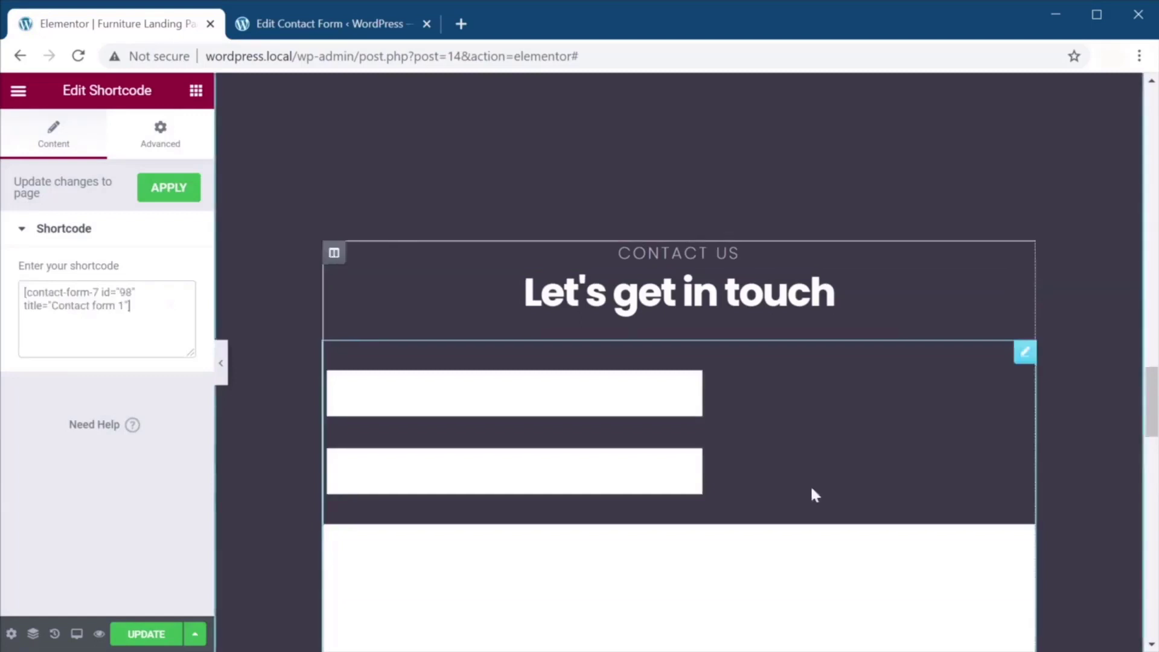
pyautogui.scroll(-3, 813, 491)
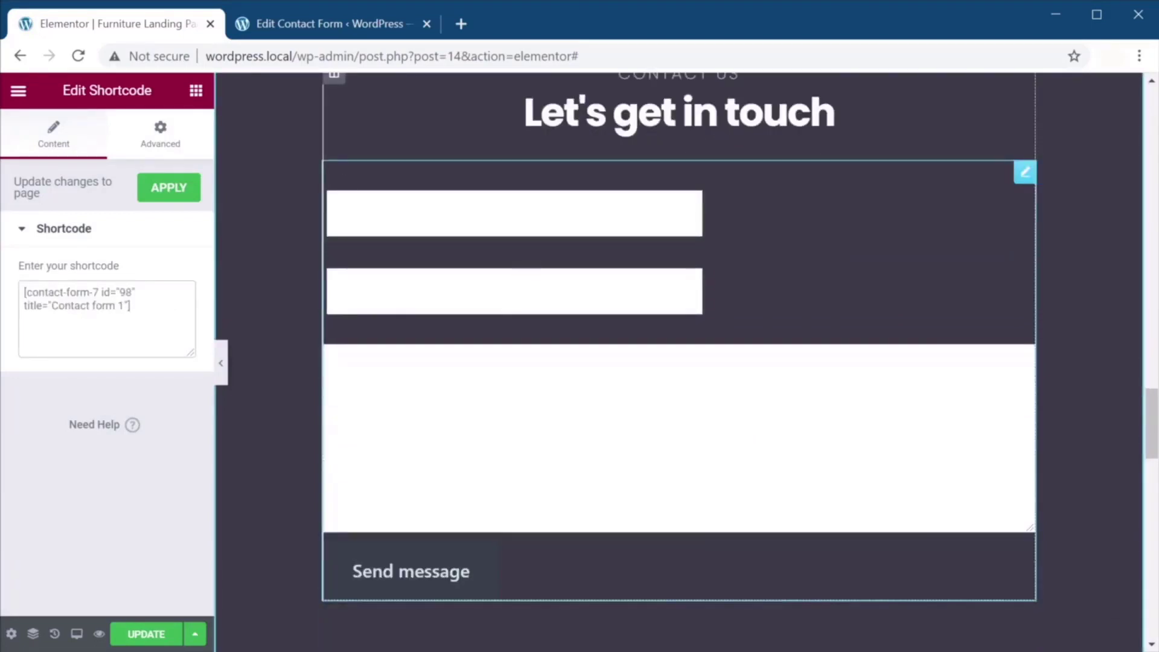
# Test the embedded form's input fields and check the widget's advanced settings.
pyautogui.click(483, 214)
pyautogui.click(483, 291)
pyautogui.click(477, 423)
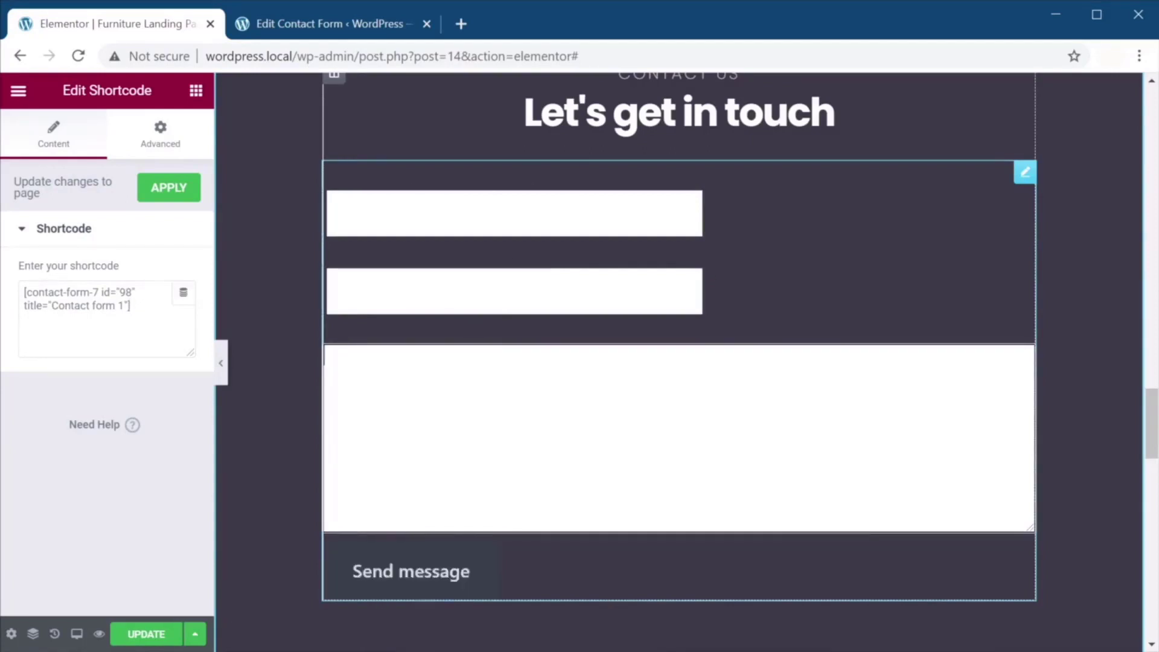
pyautogui.click(162, 141)
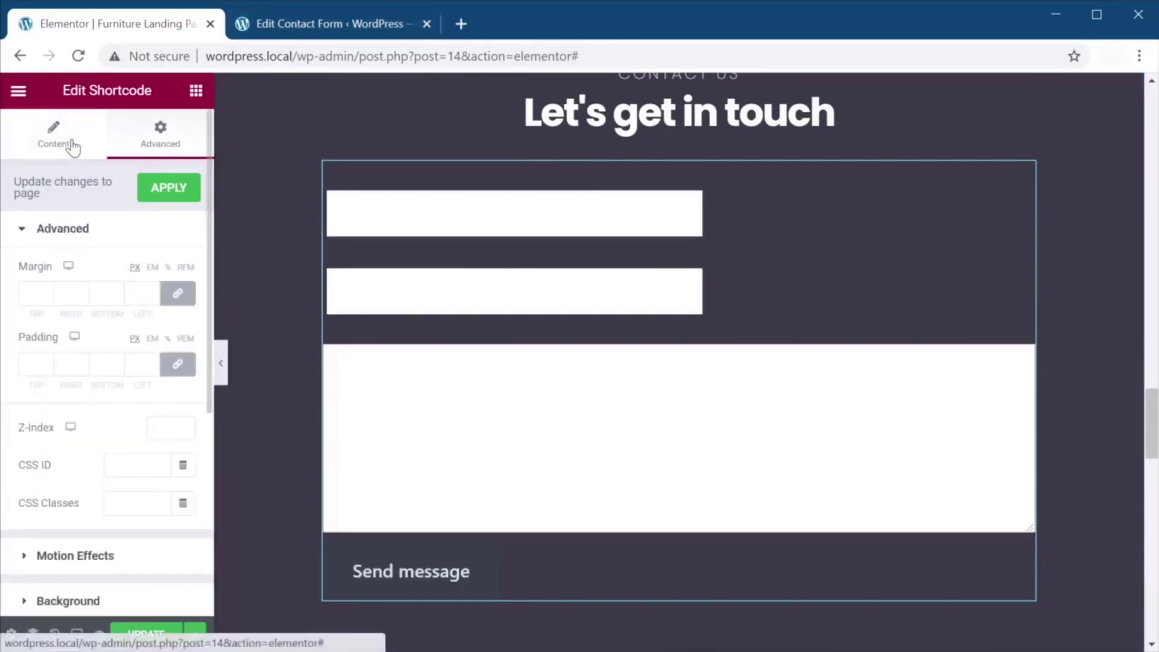
pyautogui.click(71, 144)
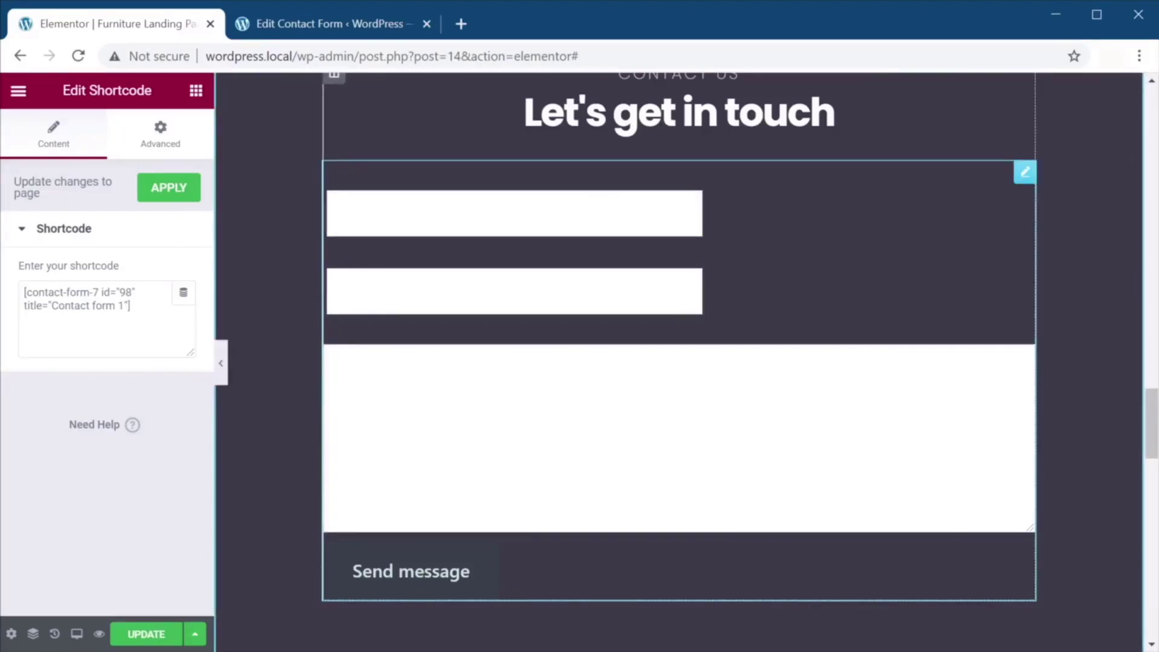
pyautogui.scroll(1, 394, 245)
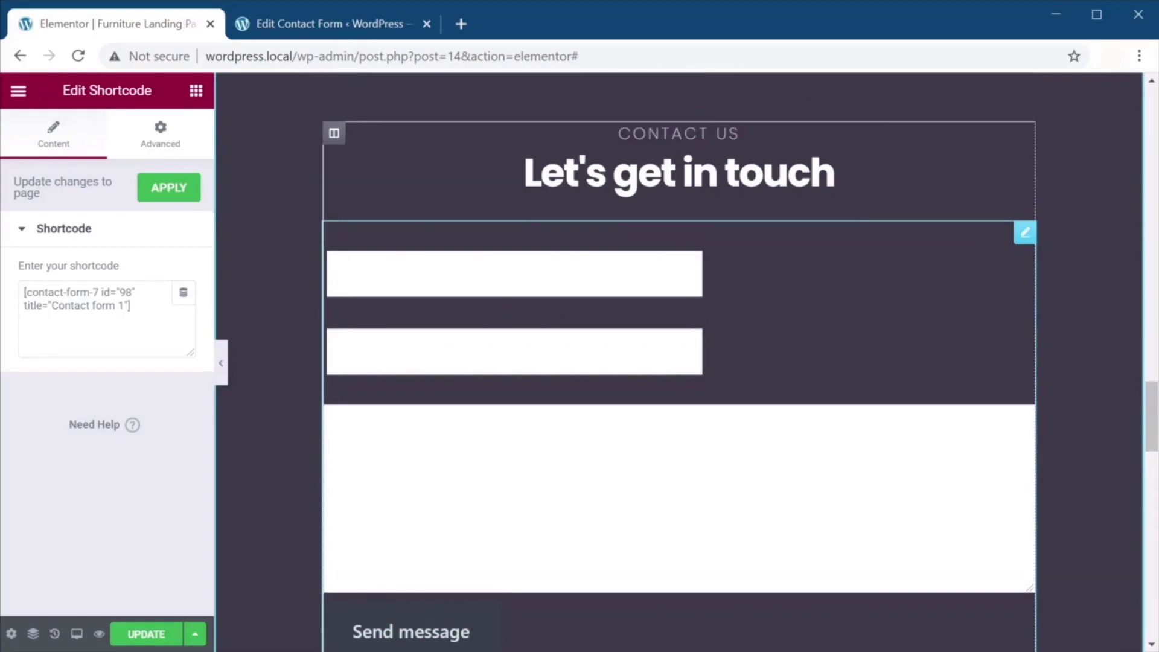
pyautogui.rightClick(800, 252)
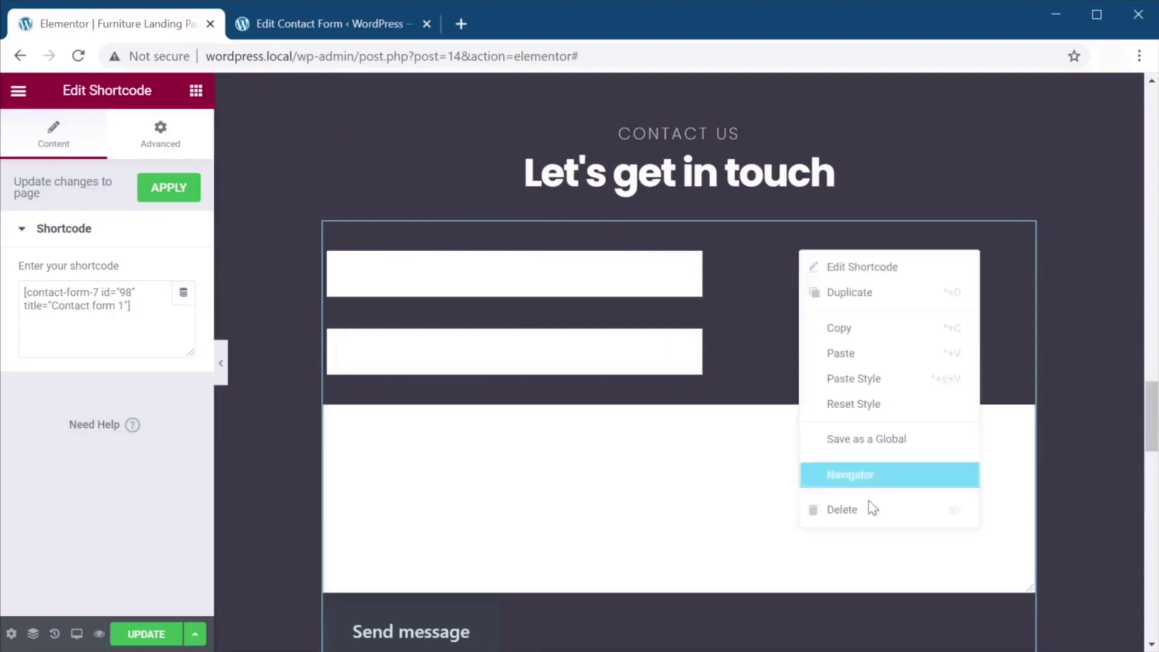
# Replace the shortcode widget with a Form widget under the Contact heading.
pyautogui.click(867, 507)
pyautogui.scroll(-3, 134, 359)
pyautogui.scroll(-3, 134, 359)
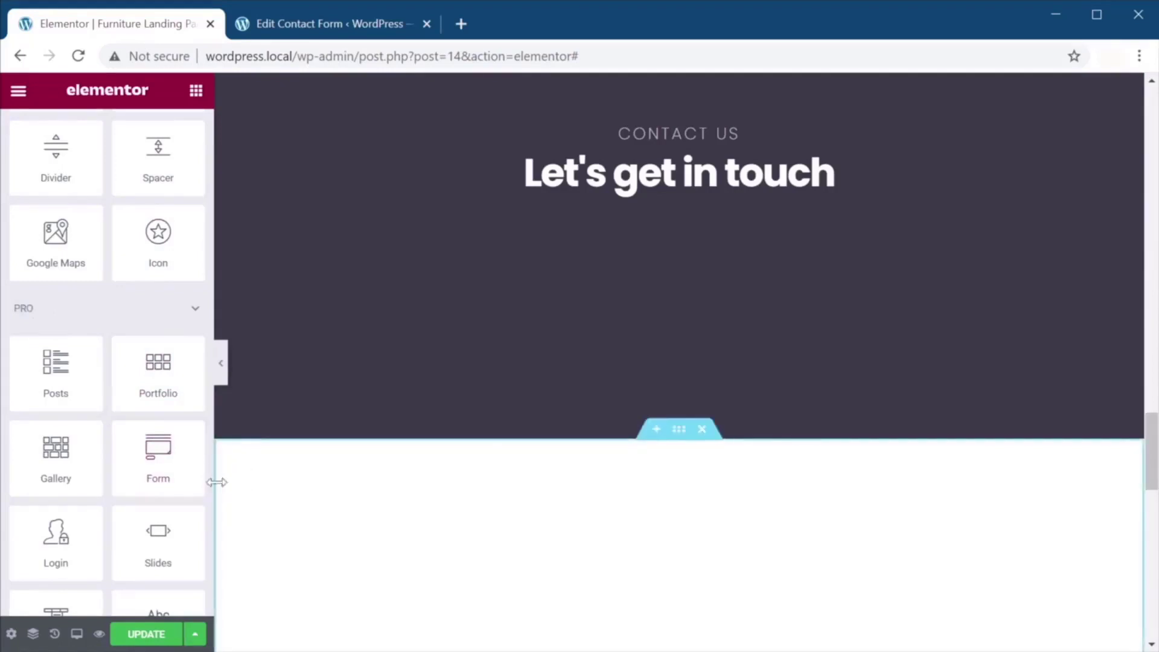
pyautogui.moveTo(155, 450); pyautogui.dragTo(670, 225)
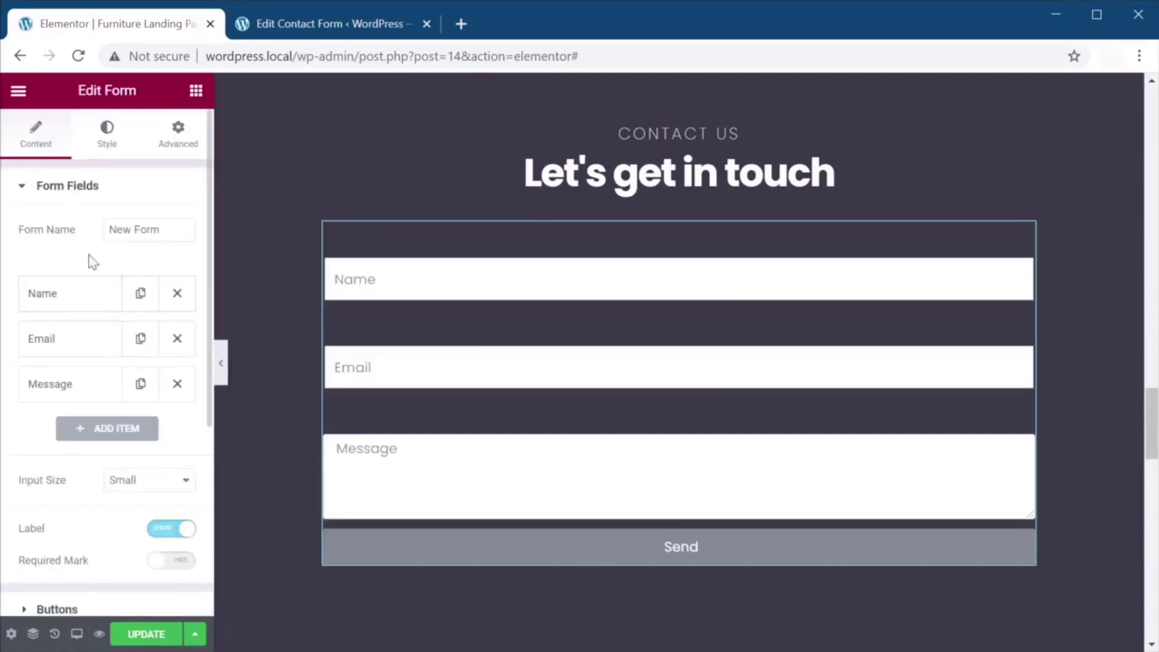
pyautogui.scroll(-5, 86, 411)
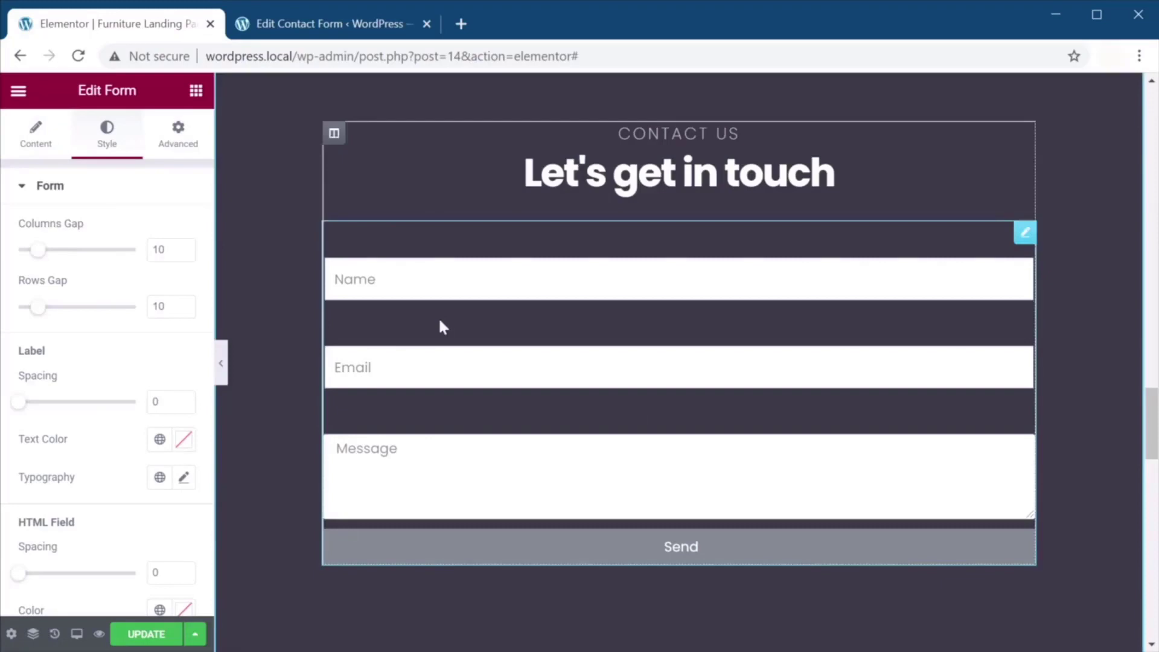
pyautogui.click(382, 223)
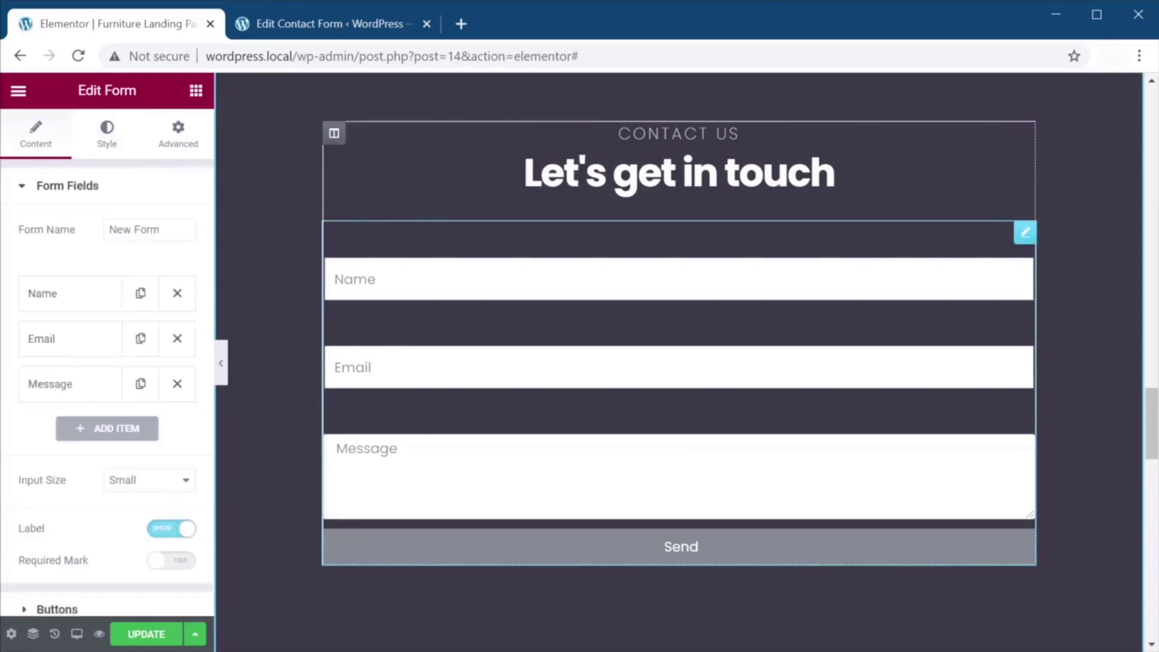
pyautogui.write('Contact')
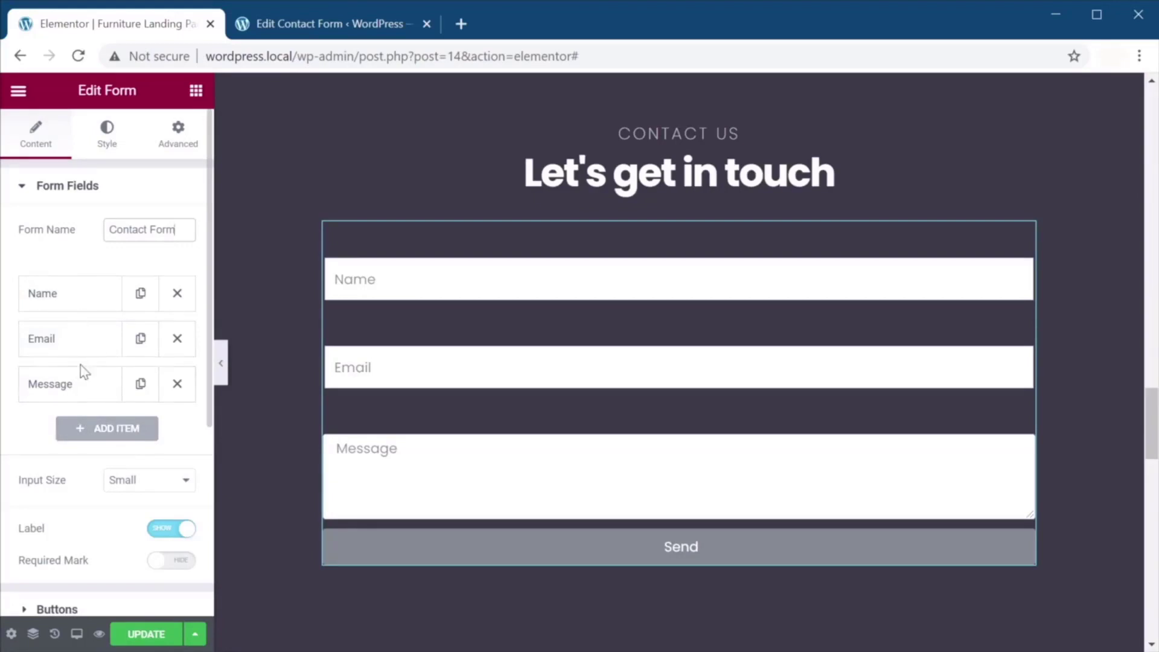
# Add a test fourth field, try Select and URL types, then delete it.
pyautogui.click(113, 436)
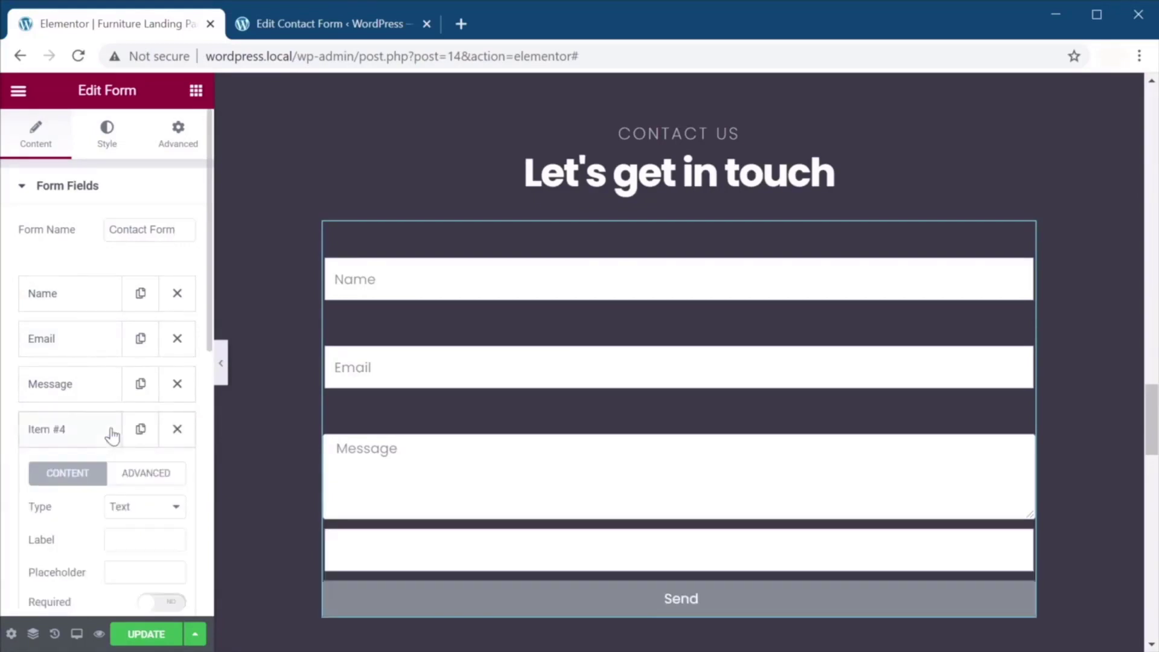
pyautogui.scroll(-2, 106, 411)
pyautogui.scroll(-2, 98, 386)
pyautogui.click(111, 326)
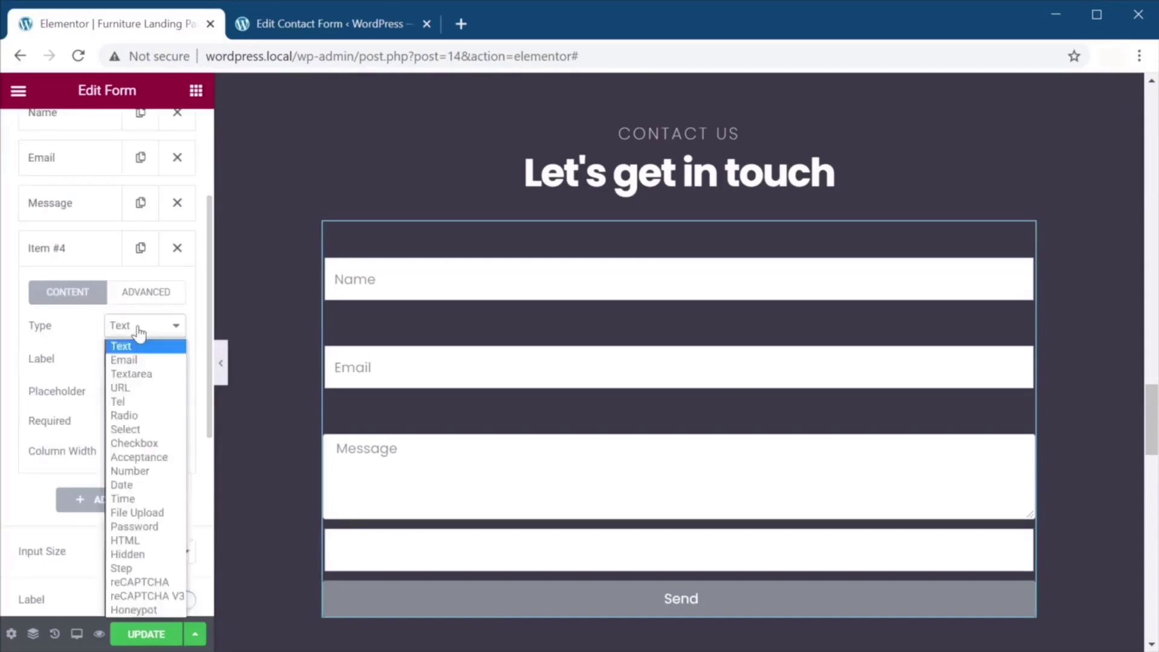
pyautogui.click(130, 429)
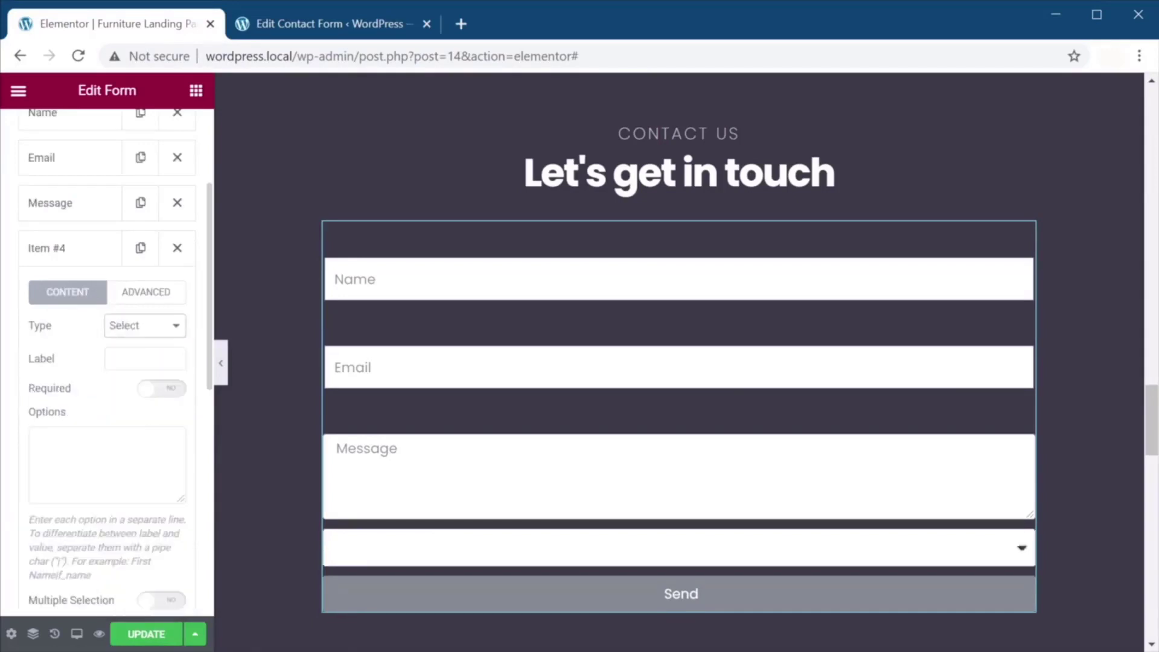
pyautogui.click(145, 326)
pyautogui.click(145, 387)
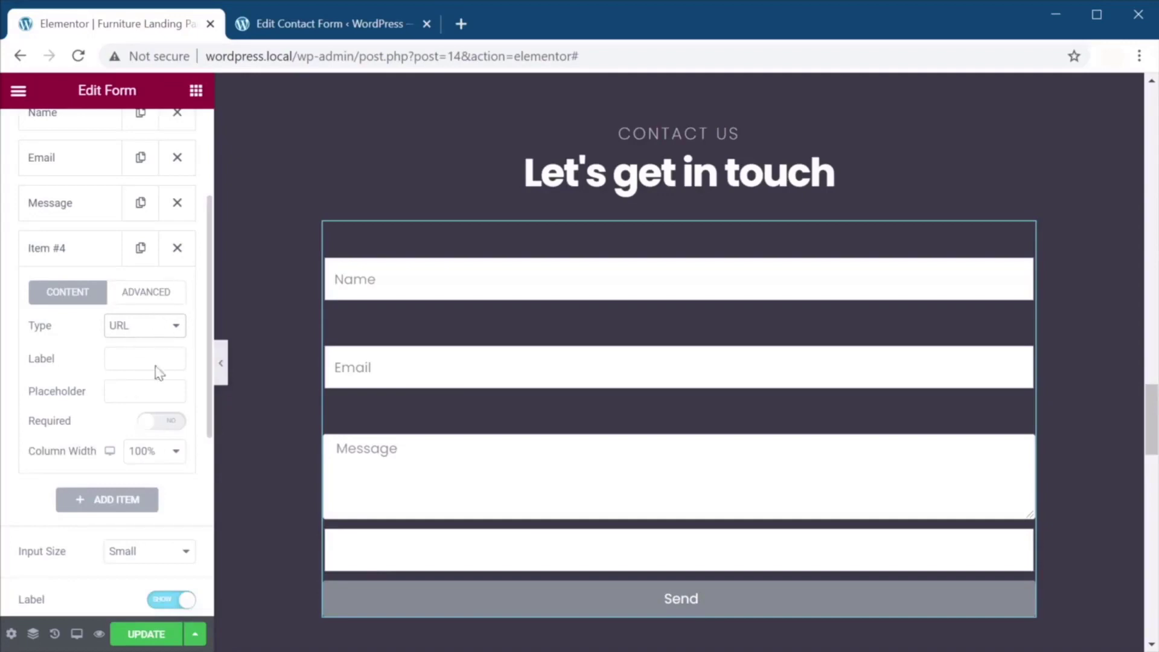
pyautogui.click(181, 256)
# Make the Name and Message fields required.
pyautogui.scroll(2, 177, 295)
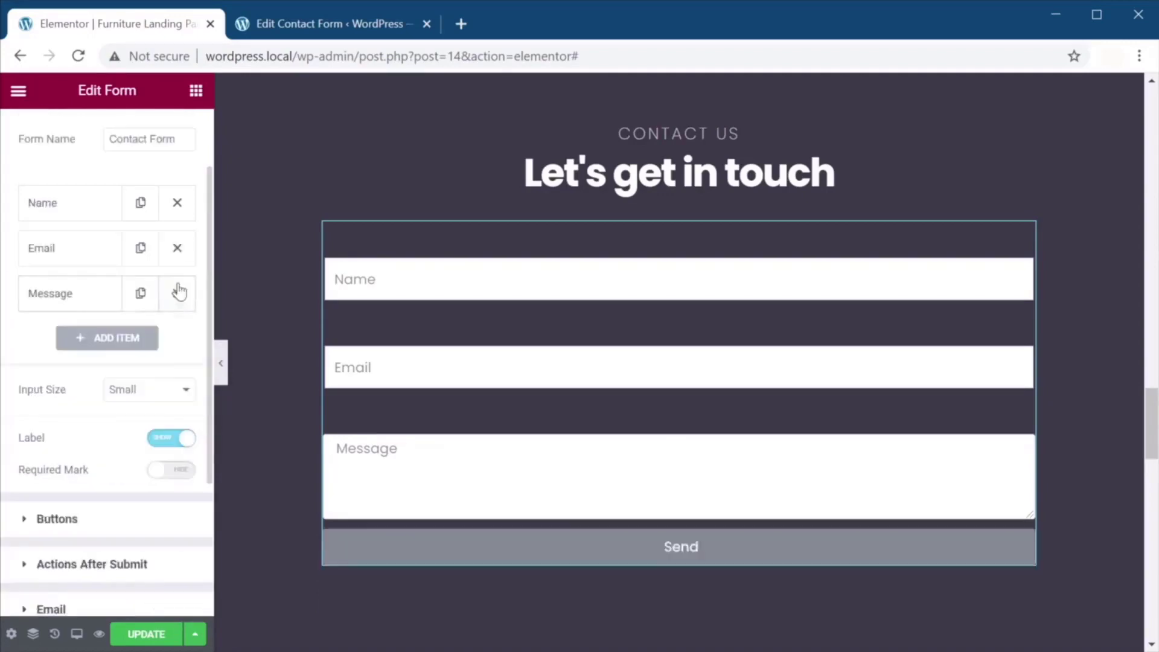
pyautogui.scroll(2, 103, 314)
pyautogui.click(99, 296)
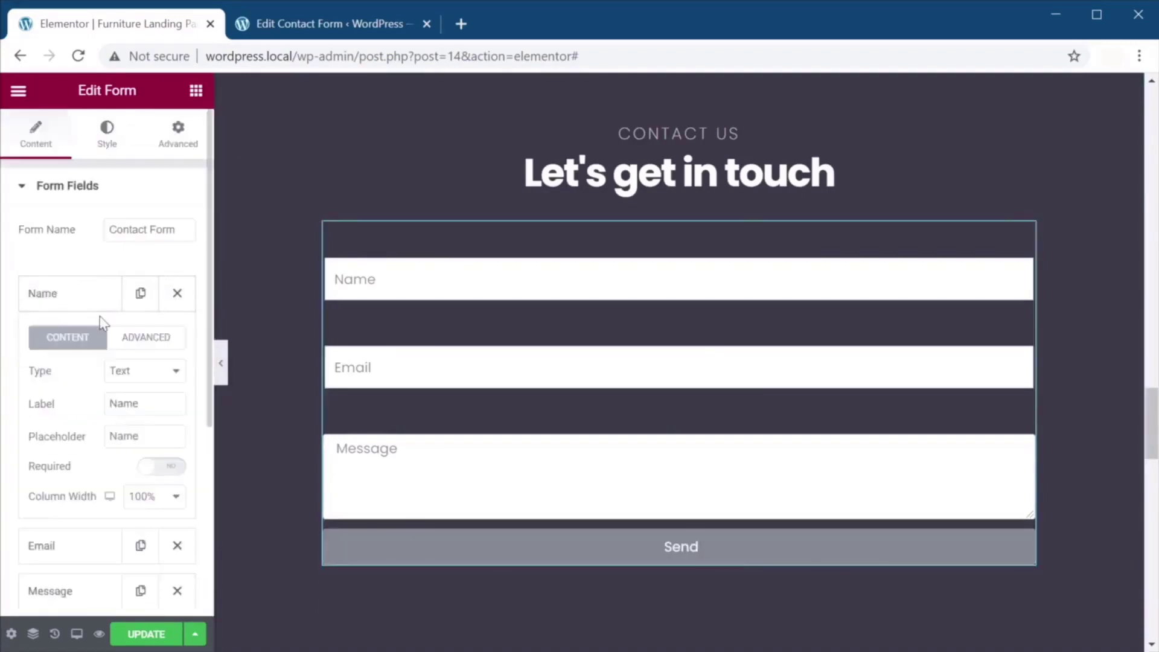
pyautogui.scroll(-2, 100, 321)
pyautogui.click(161, 376)
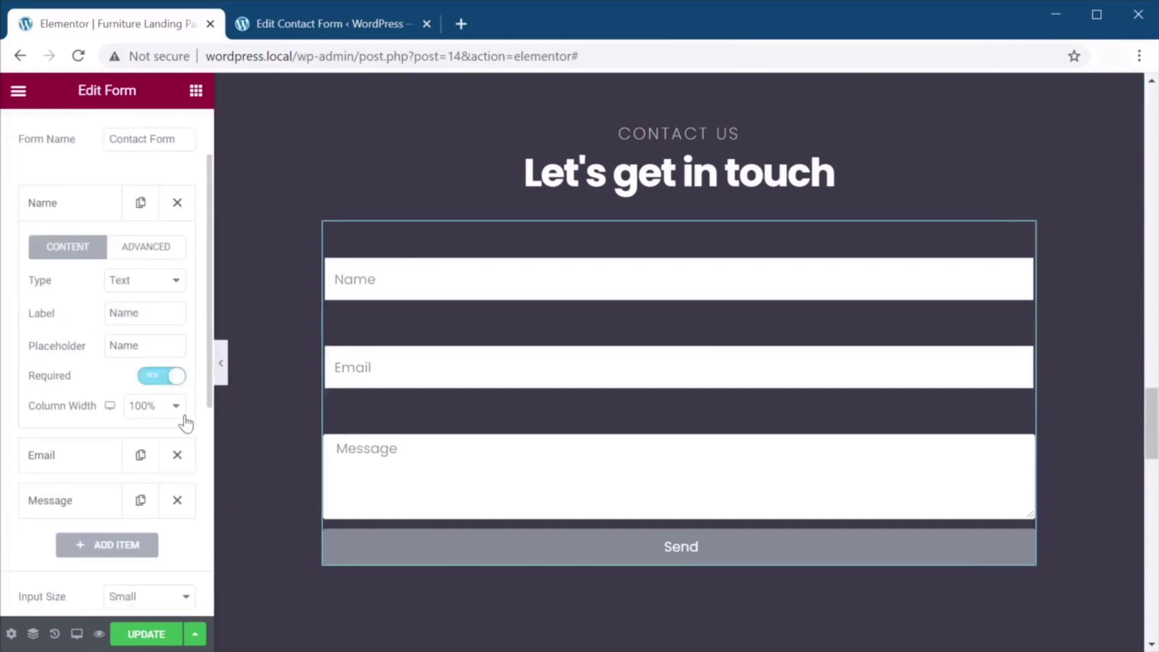
pyautogui.click(108, 455)
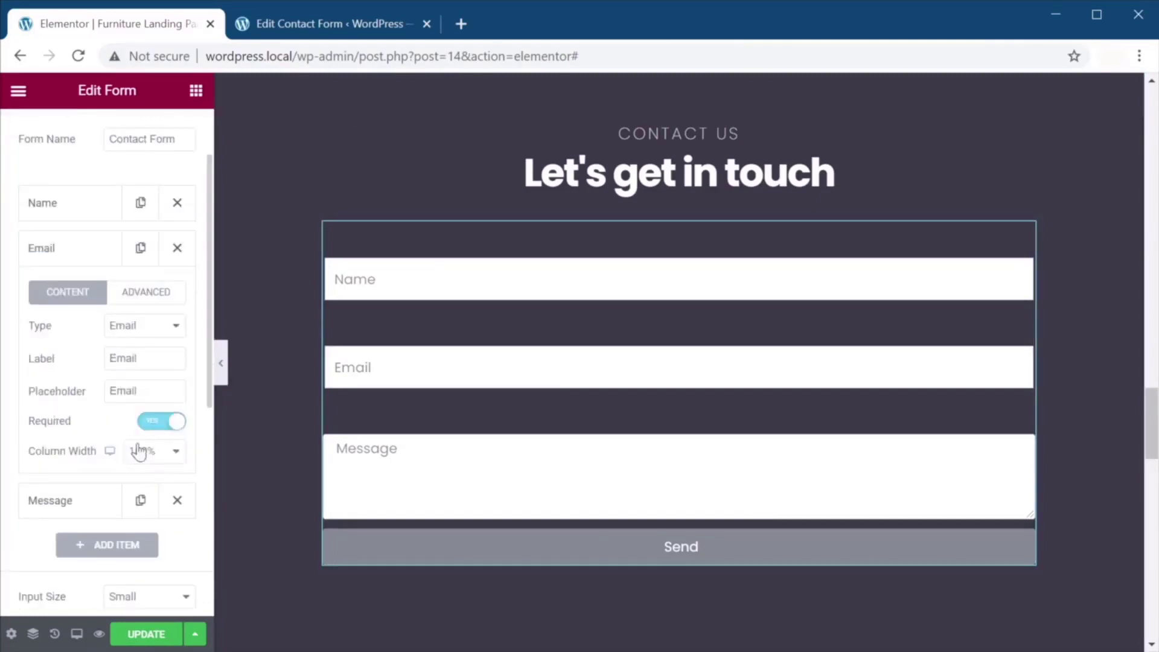
pyautogui.click(57, 500)
pyautogui.click(163, 467)
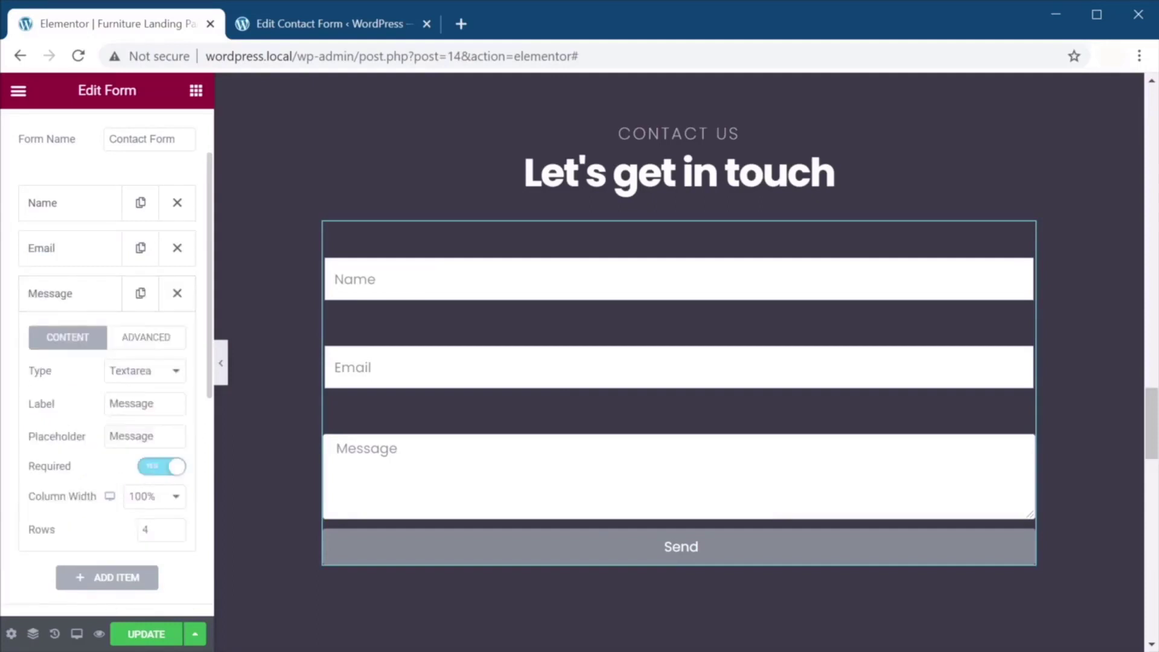
# Set the Message field to 8 rows.
pyautogui.click(174, 526)
pyautogui.click(175, 526)
pyautogui.click(175, 526)
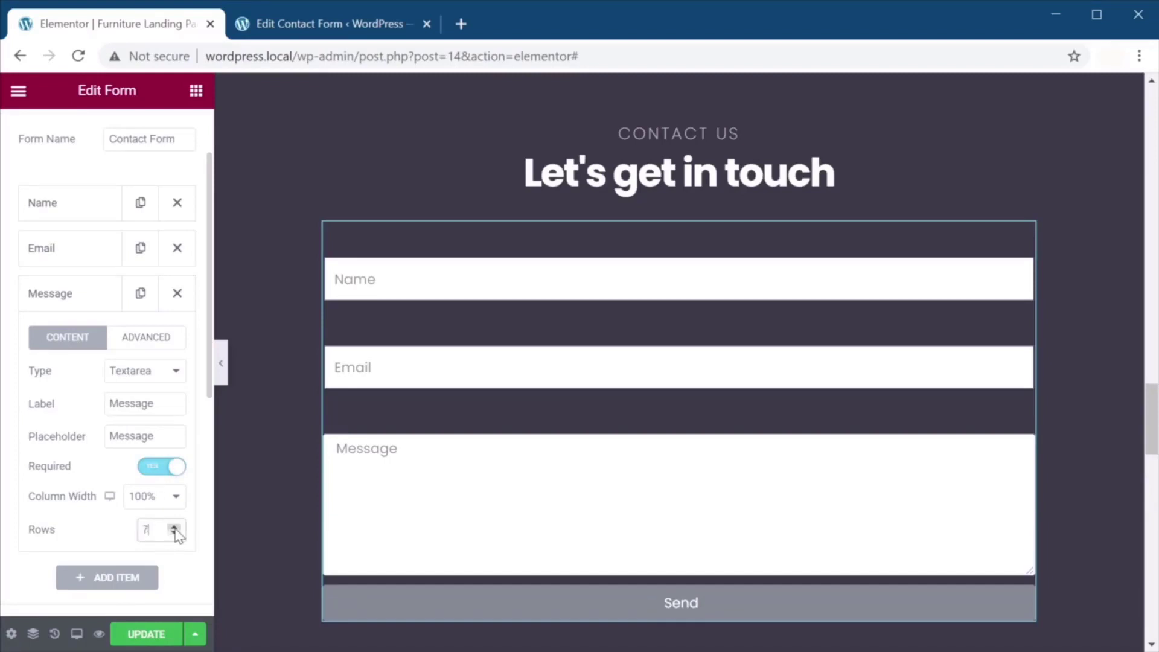
pyautogui.click(174, 527)
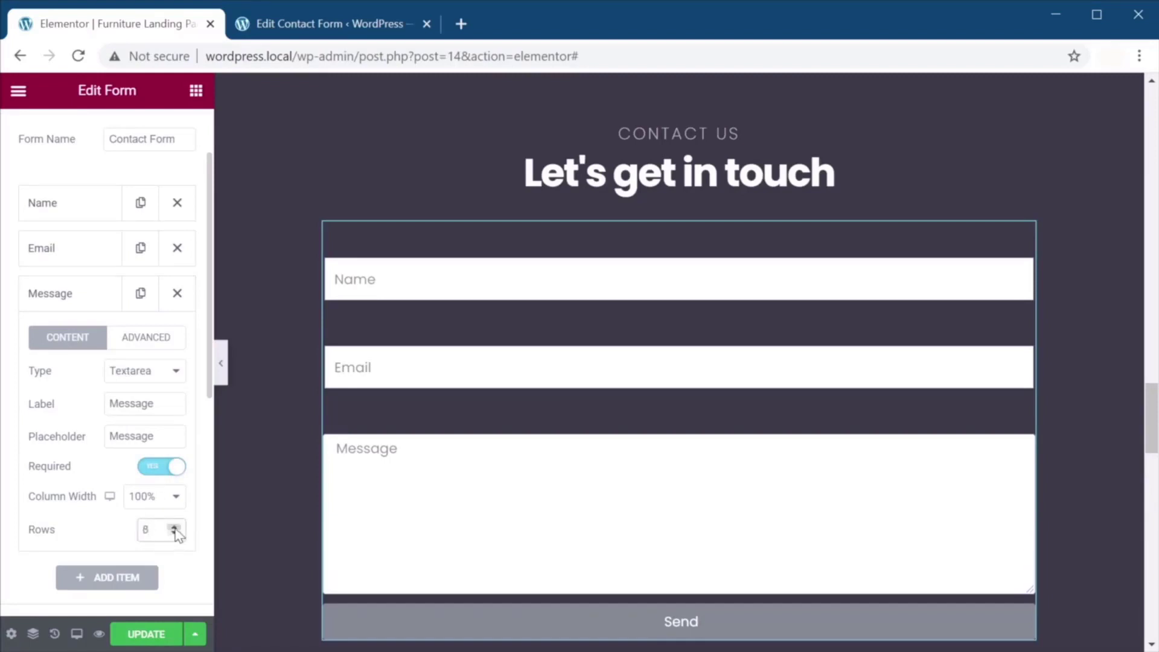
pyautogui.click(174, 527)
pyautogui.click(175, 526)
pyautogui.click(175, 534)
pyautogui.click(174, 534)
# Narrow the Message field to 75% column width.
pyautogui.scroll(-2, 181, 489)
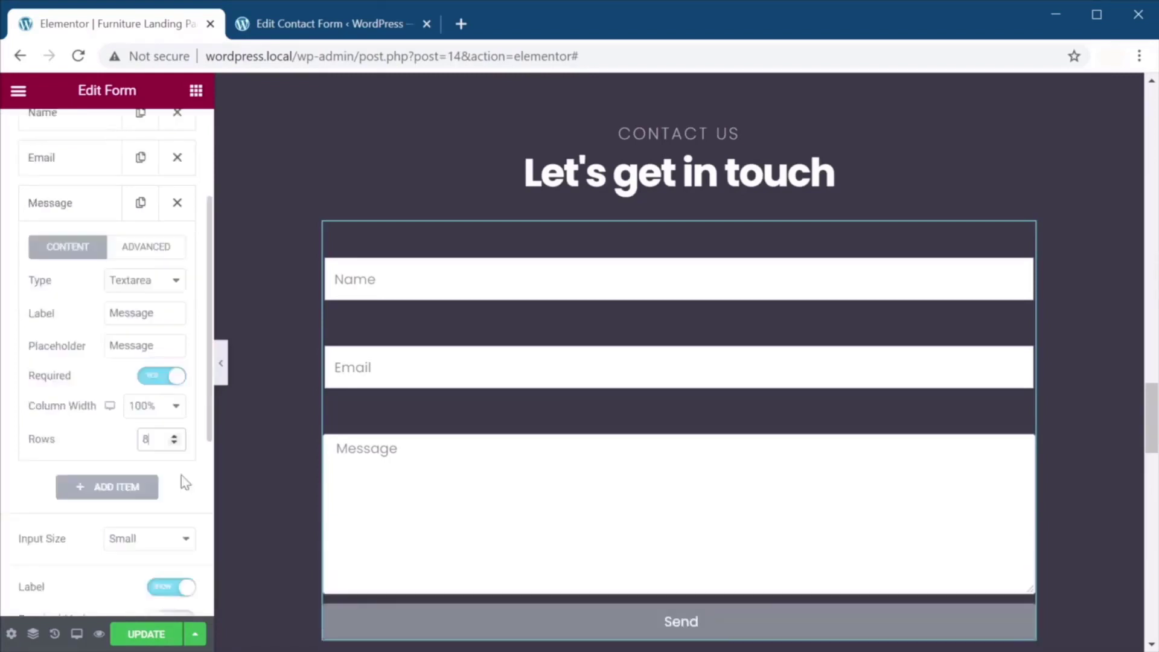
pyautogui.click(176, 408)
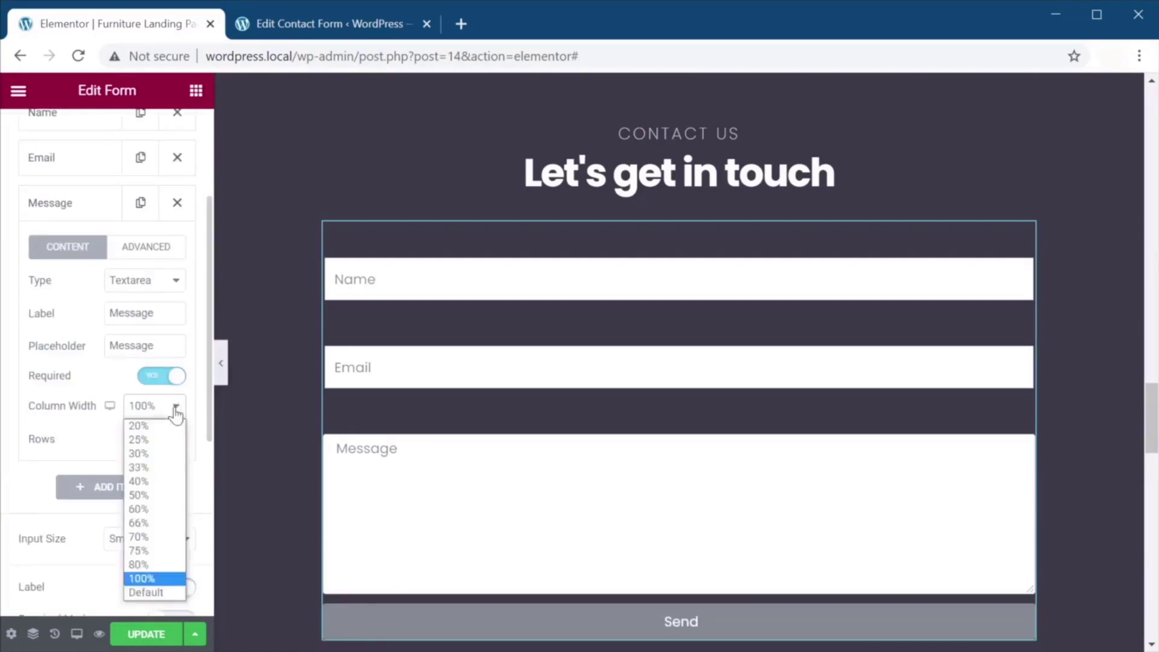
pyautogui.click(154, 551)
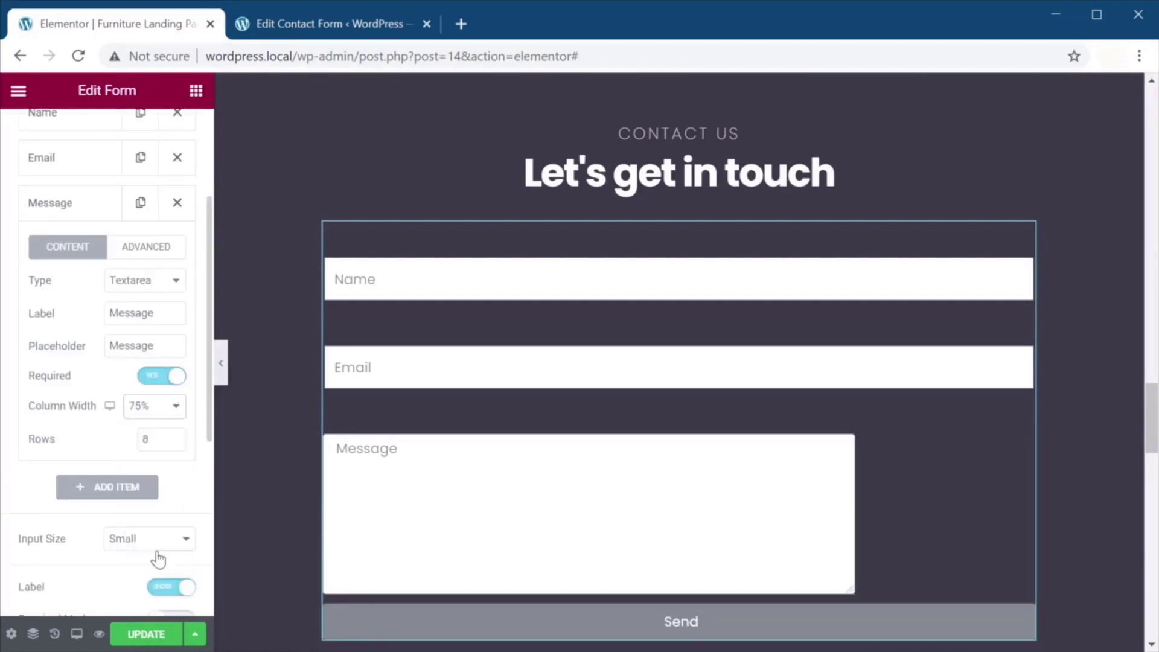
pyautogui.click(83, 160)
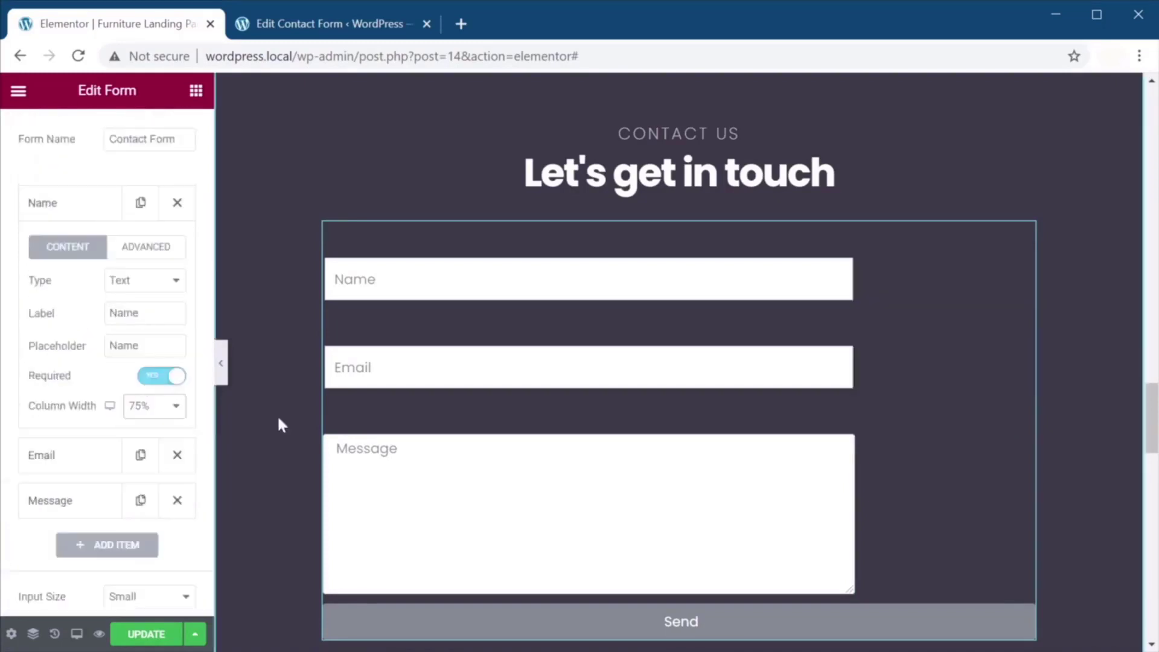
pyautogui.scroll(-3, 129, 370)
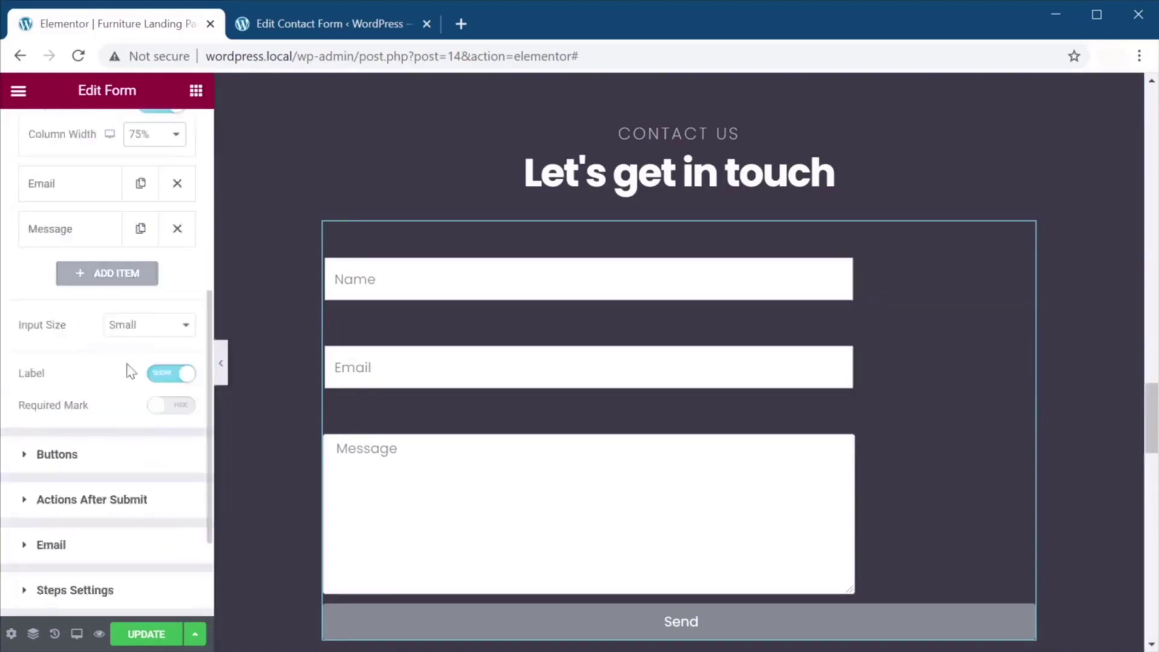
pyautogui.click(109, 463)
# Set the submit button to 75% width and relabel it 'Send message'.
pyautogui.click(152, 313)
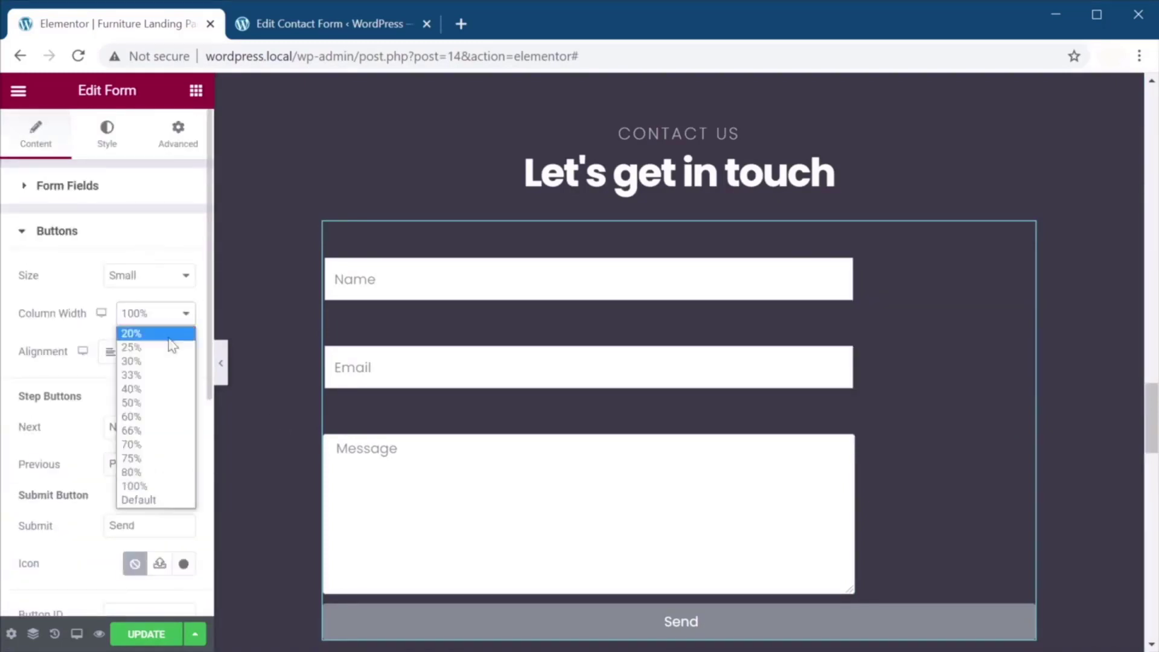
pyautogui.click(157, 459)
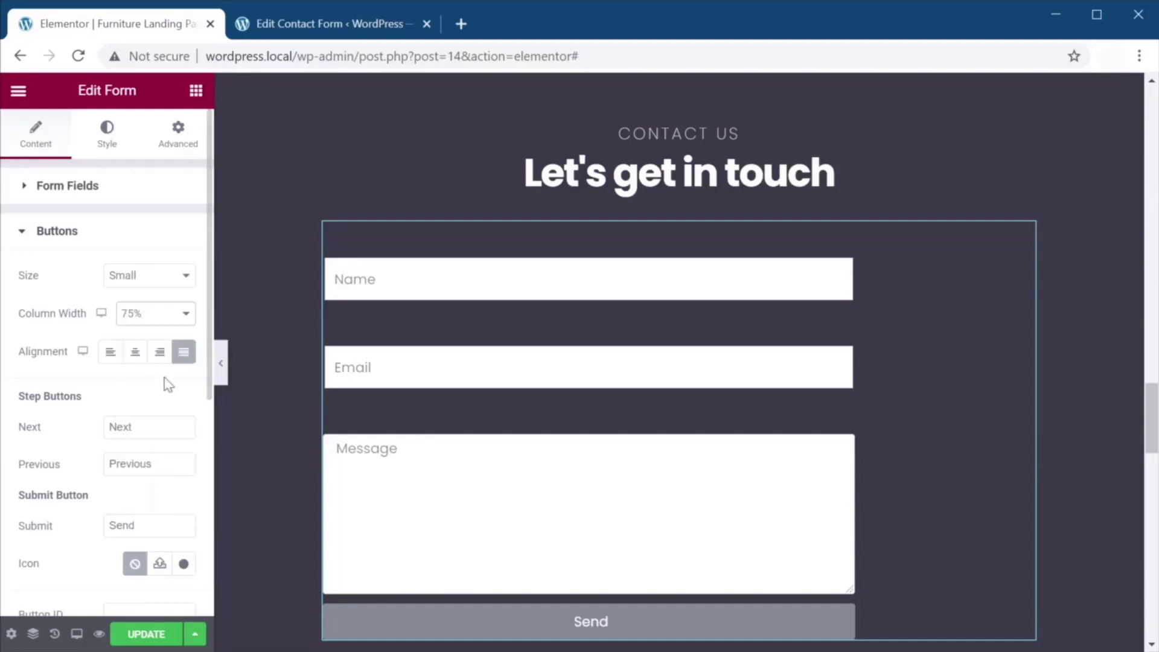
pyautogui.scroll(-1, 168, 385)
pyautogui.doubleClick(129, 436)
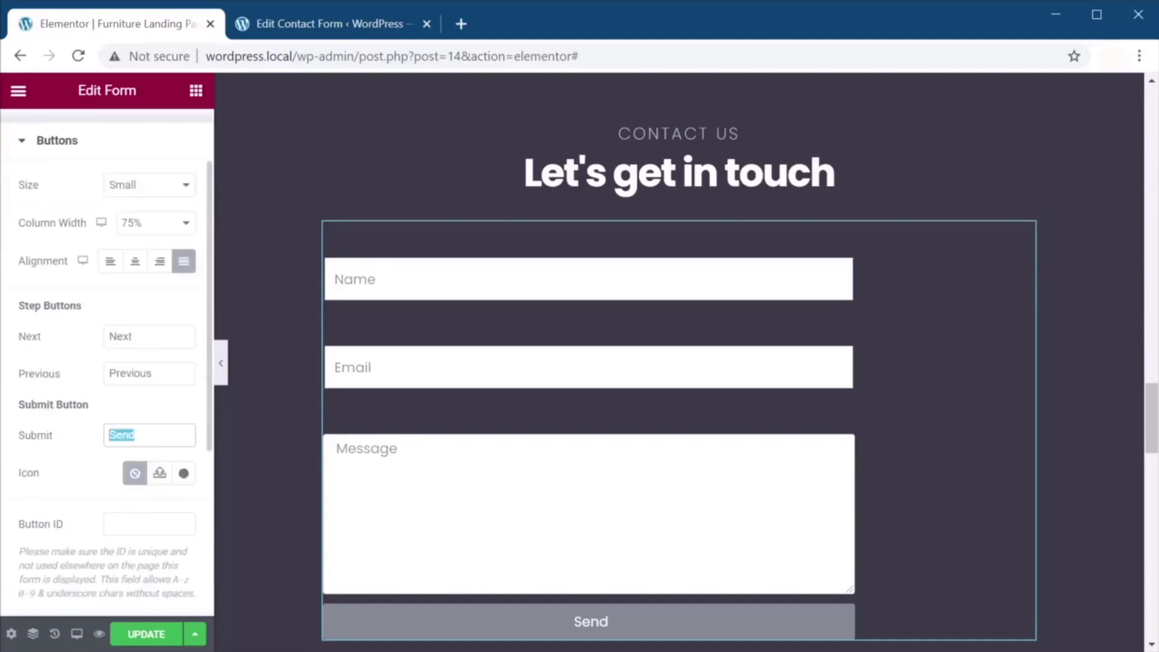
pyautogui.write('0')
pyautogui.write('ent')
pyautogui.press('BackSpace')
pyautogui.press('BackSpace')
pyautogui.write('nd message')
# Review the Actions After Submit and Email notification settings.
pyautogui.scroll(-4, 155, 370)
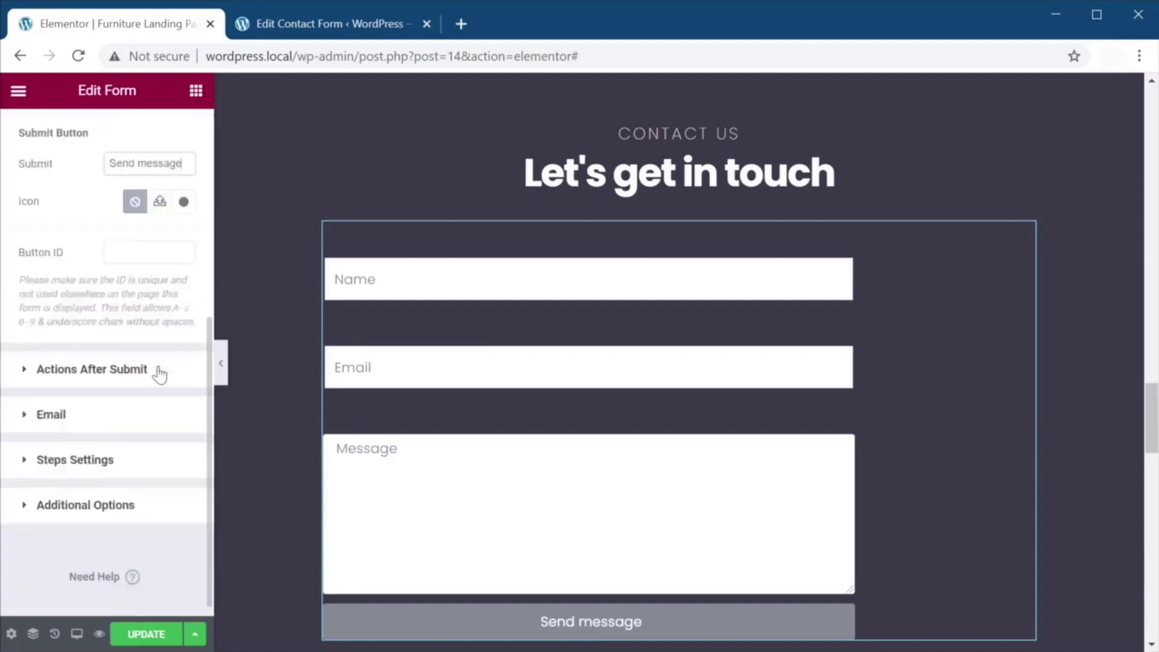
pyautogui.click(155, 370)
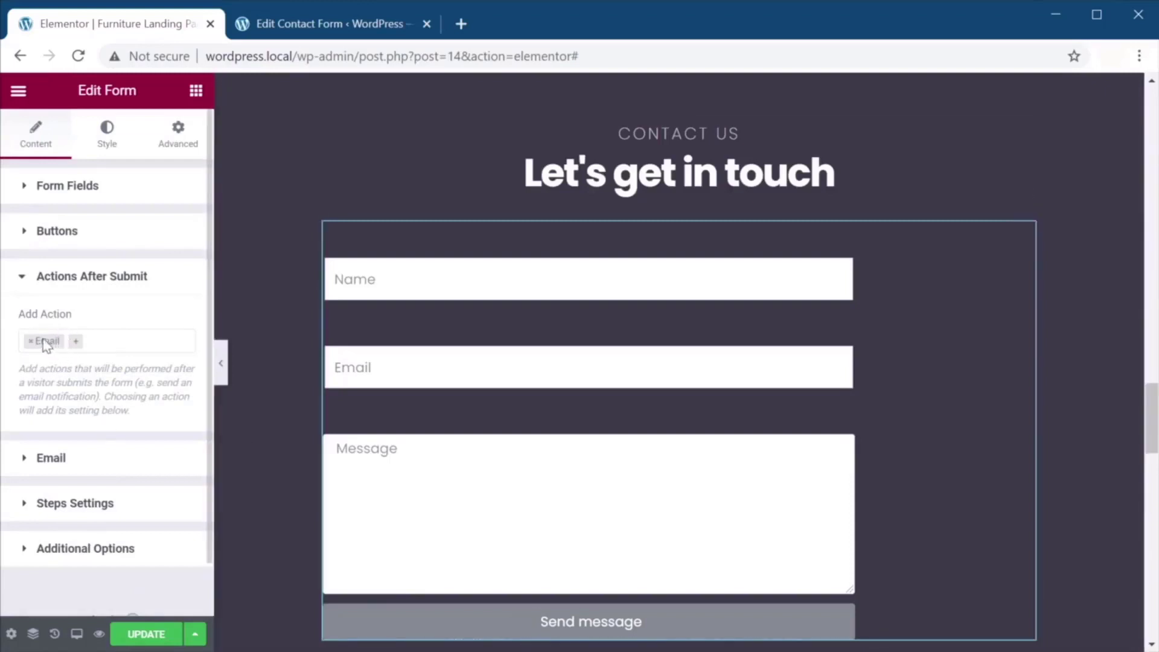
pyautogui.click(102, 465)
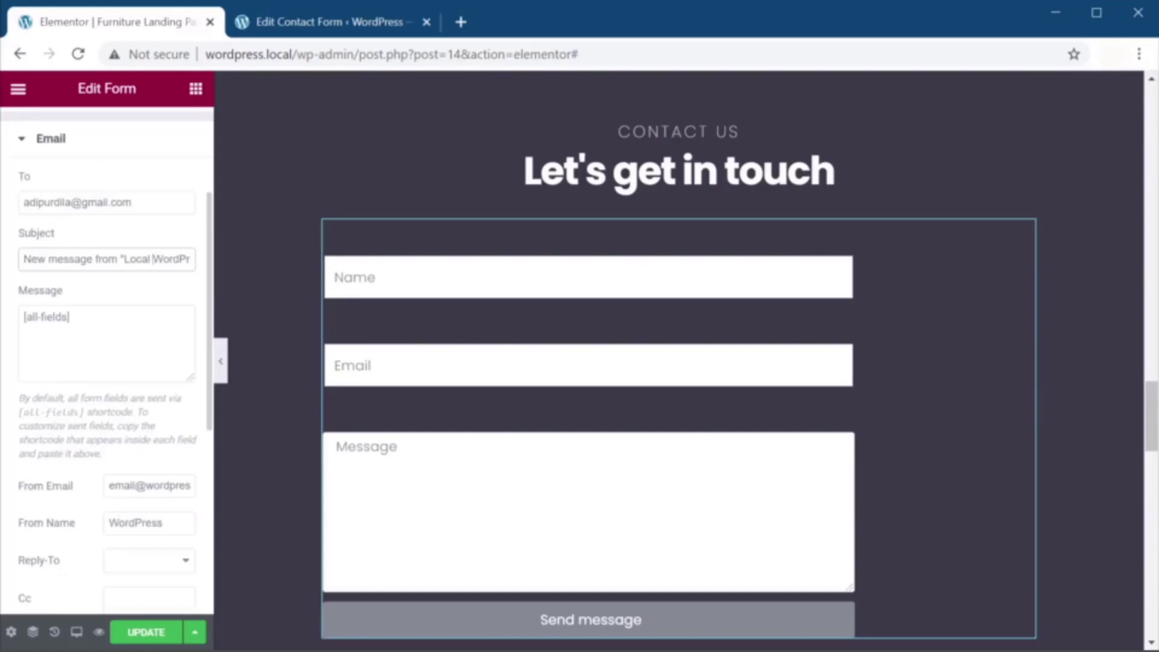
pyautogui.scroll(-5, 126, 542)
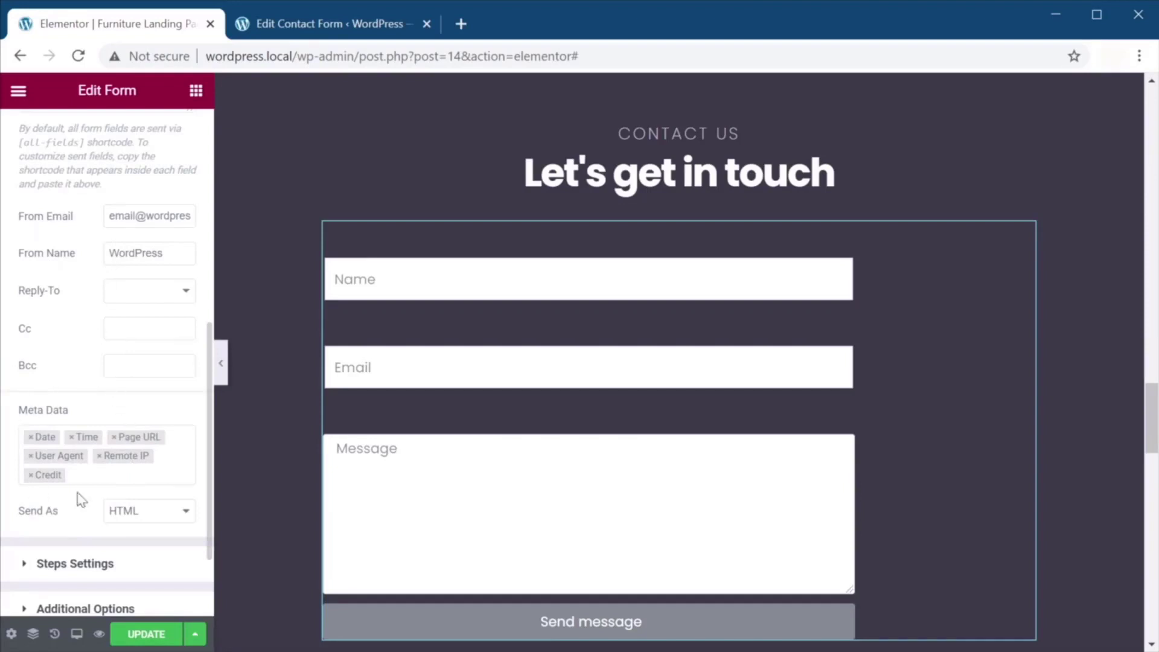
pyautogui.scroll(-2, 192, 427)
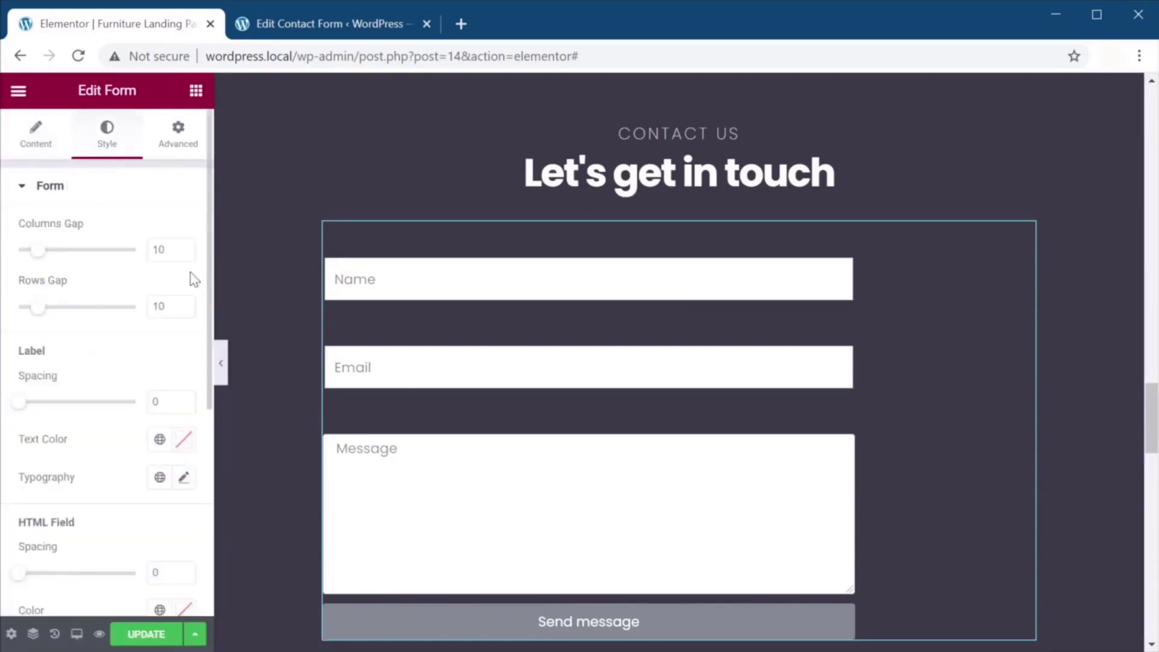
# Make the form labels slightly transparent white.
pyautogui.click(183, 439)
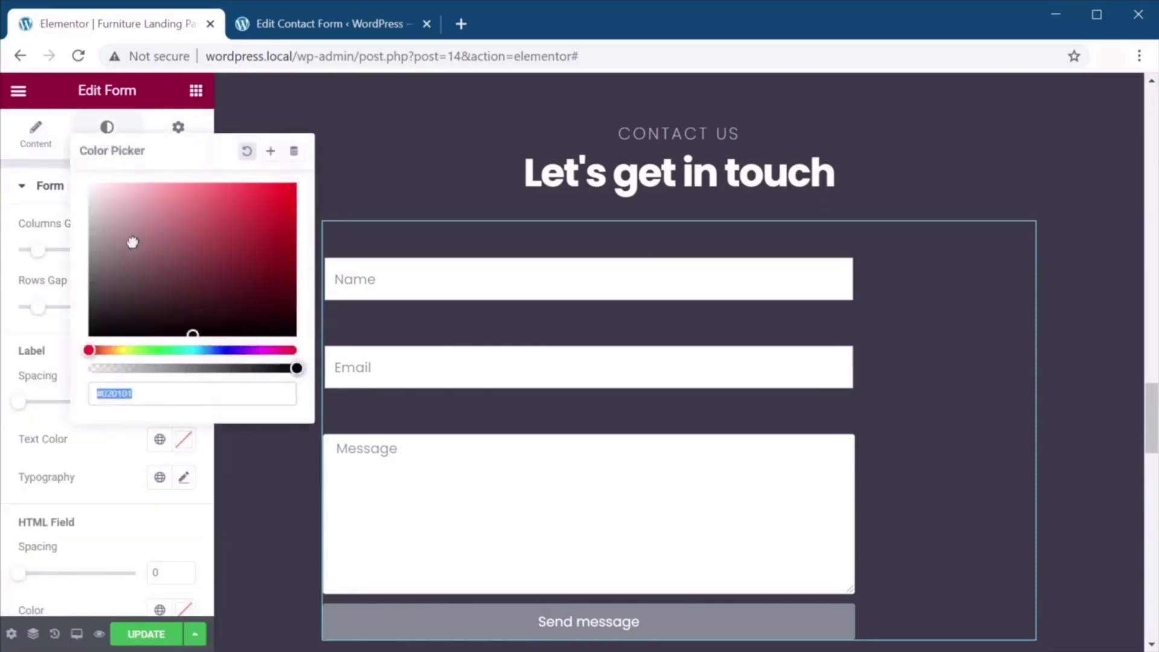
pyautogui.moveTo(132, 242); pyautogui.dragTo(91, 184)
pyautogui.moveTo(296, 368); pyautogui.dragTo(246, 367)
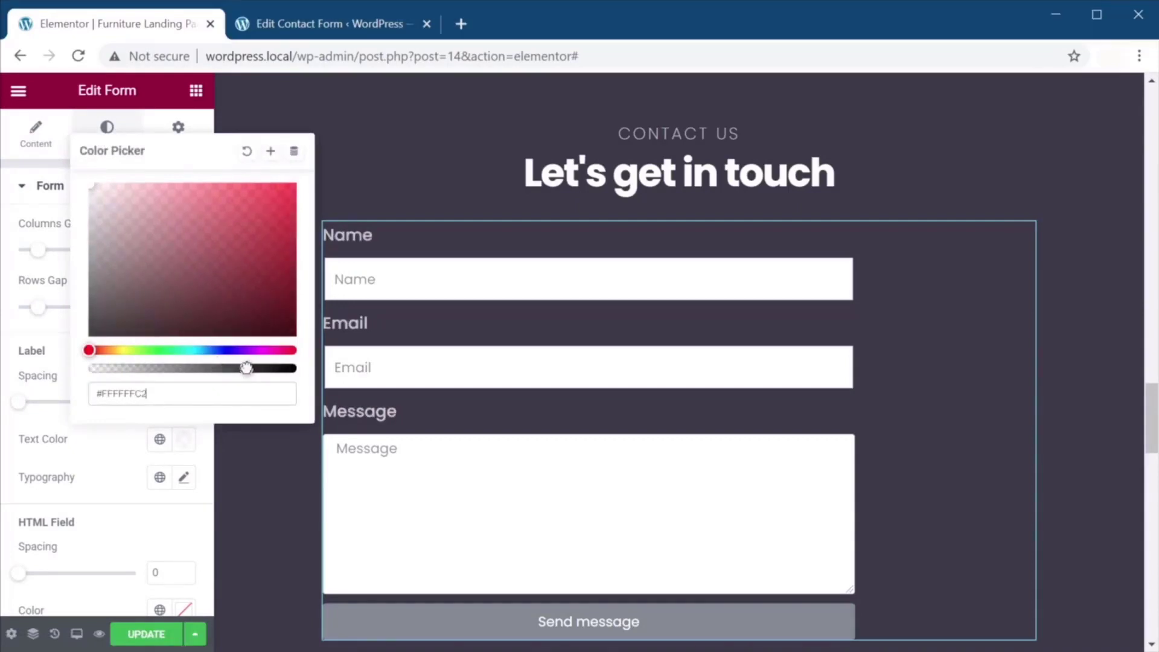
pyautogui.click(181, 491)
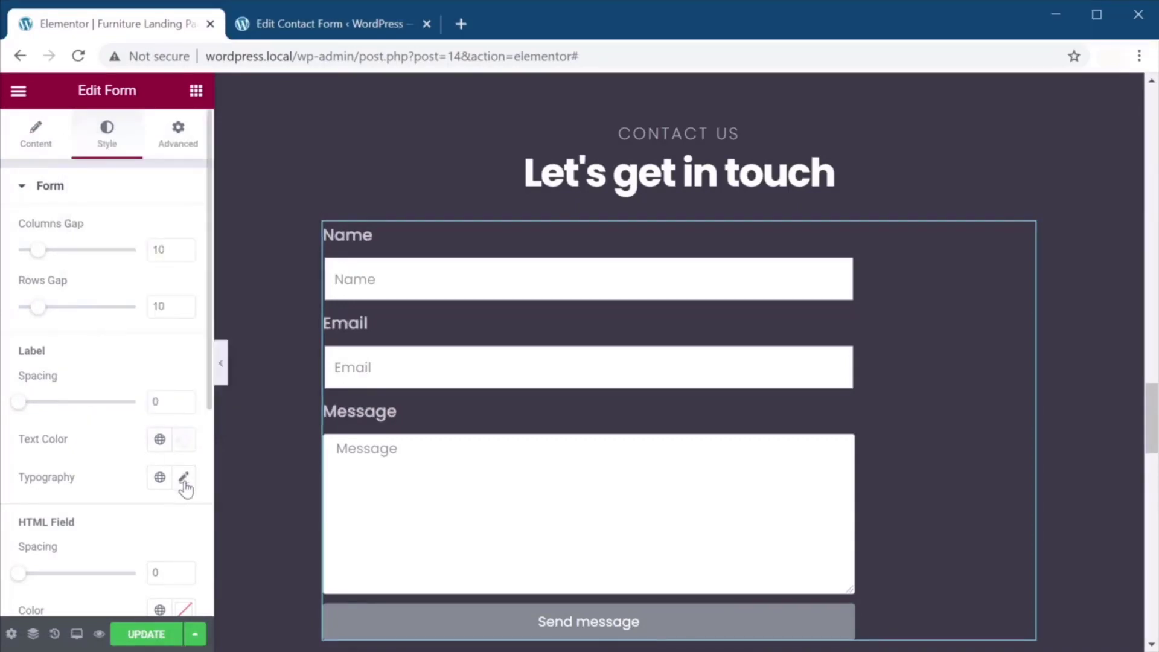
pyautogui.click(163, 480)
pyautogui.click(163, 482)
# Set the label typography to Poppins, size 18, weight 200.
pyautogui.click(184, 477)
pyautogui.click(144, 290)
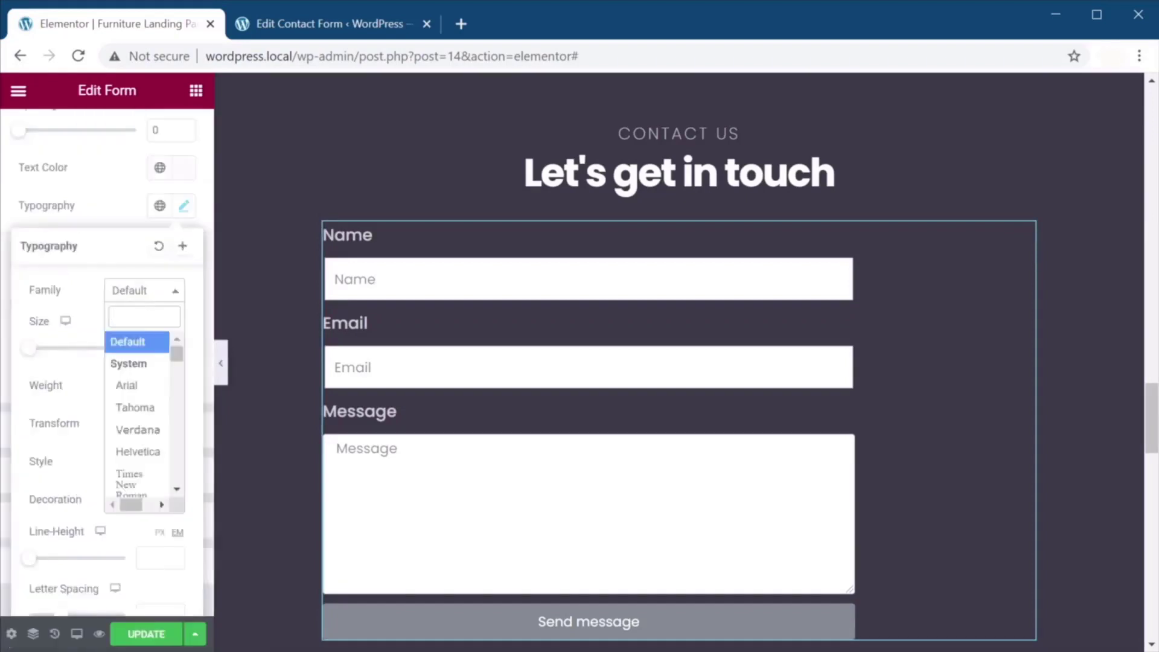
pyautogui.write('pop')
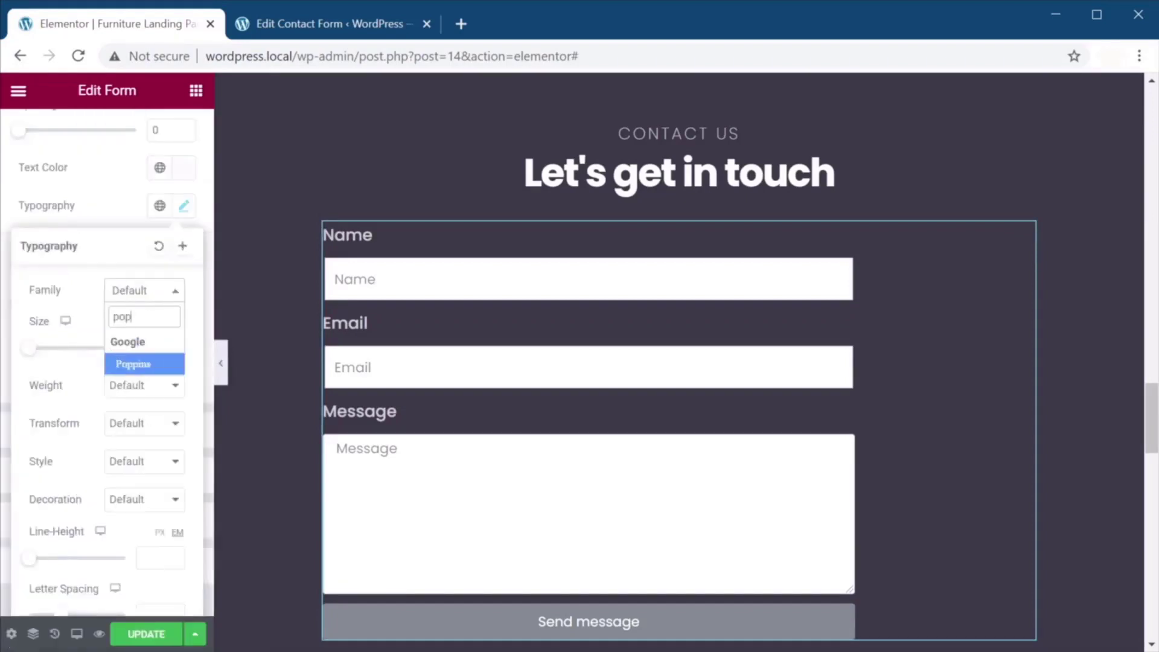
pyautogui.click(139, 366)
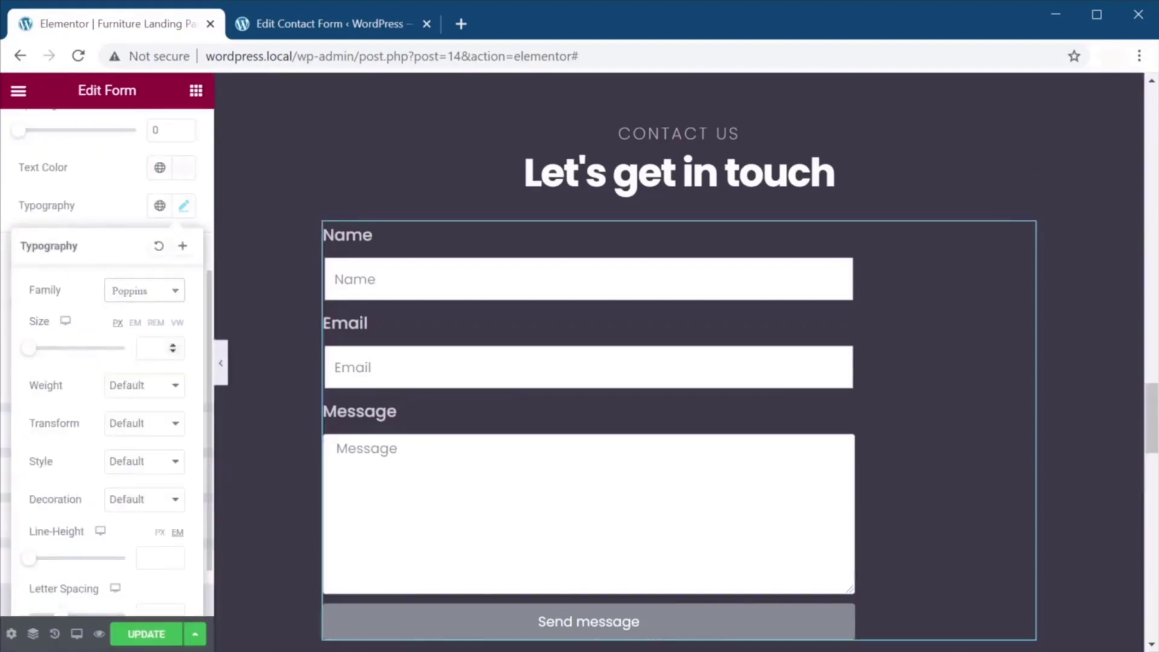
pyautogui.click(153, 349)
pyautogui.write('18')
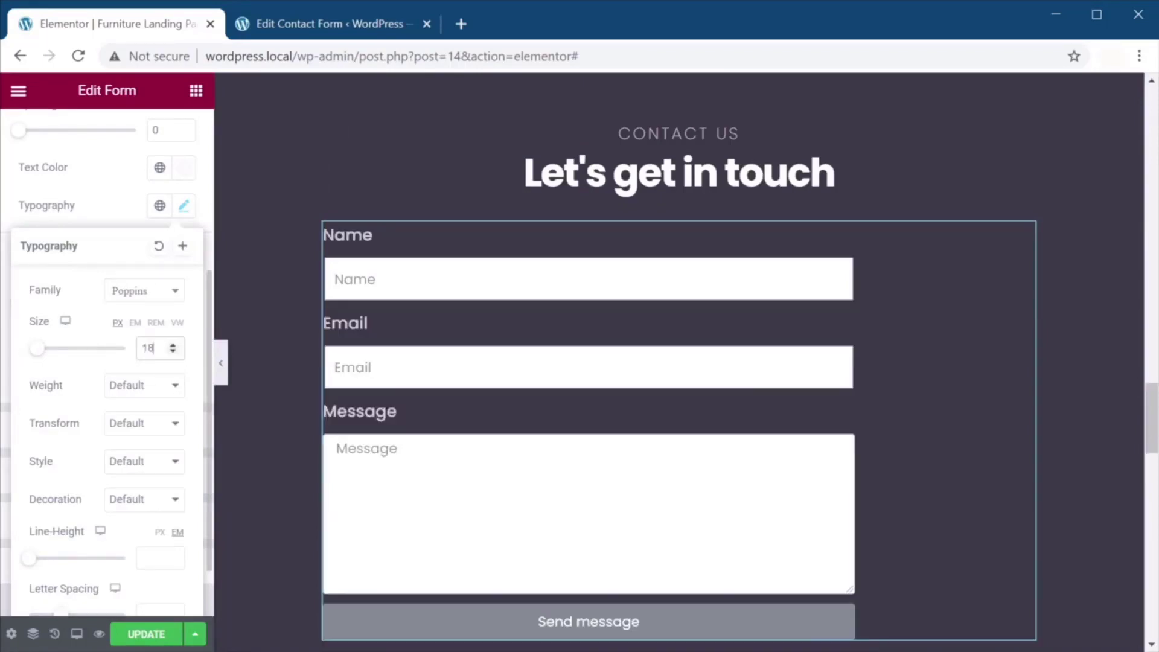
pyautogui.click(155, 386)
pyautogui.click(145, 418)
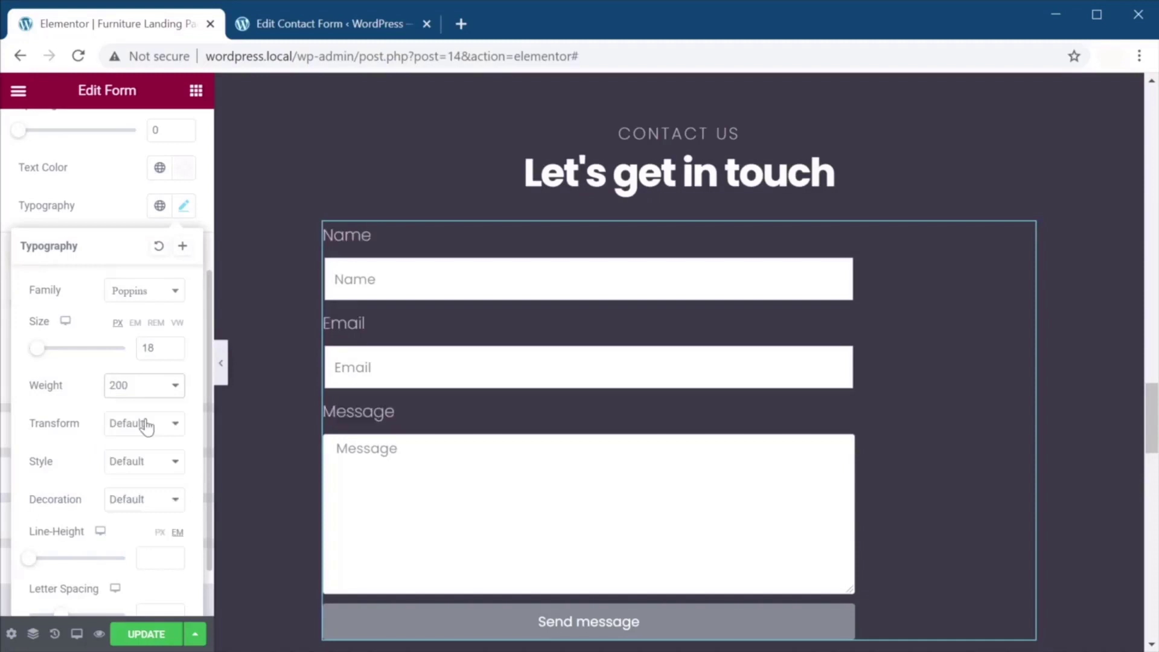
# Make labels uppercase with a 28 px line height and letter spacing 2.
pyautogui.click(147, 425)
pyautogui.click(149, 459)
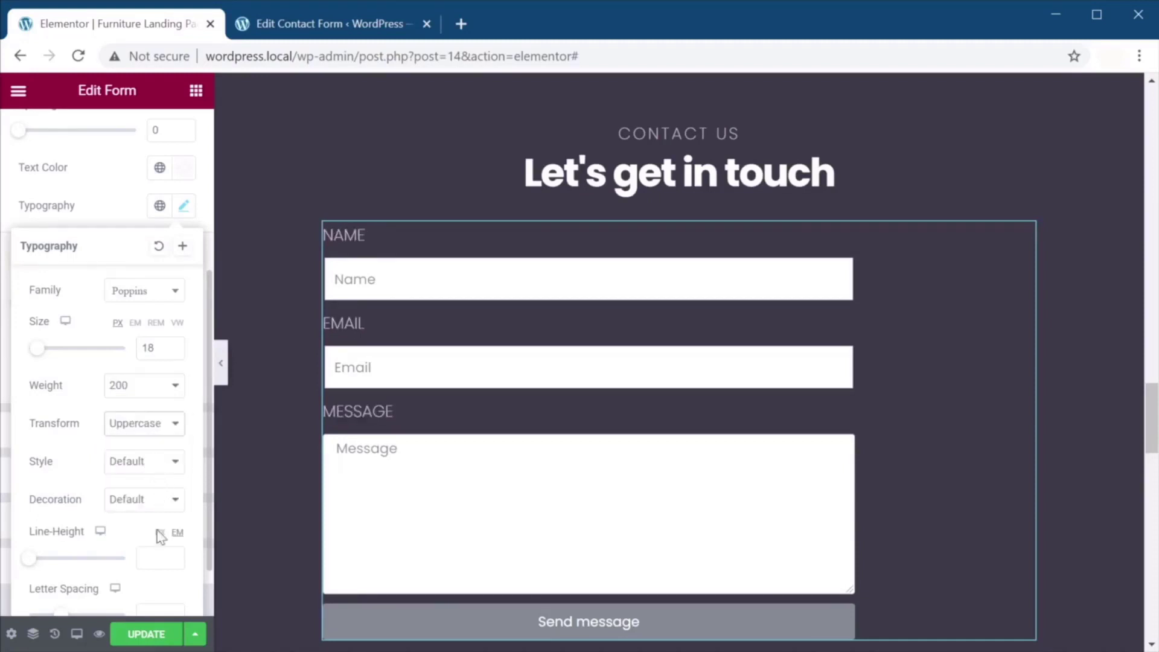
pyautogui.click(158, 558)
pyautogui.write('28')
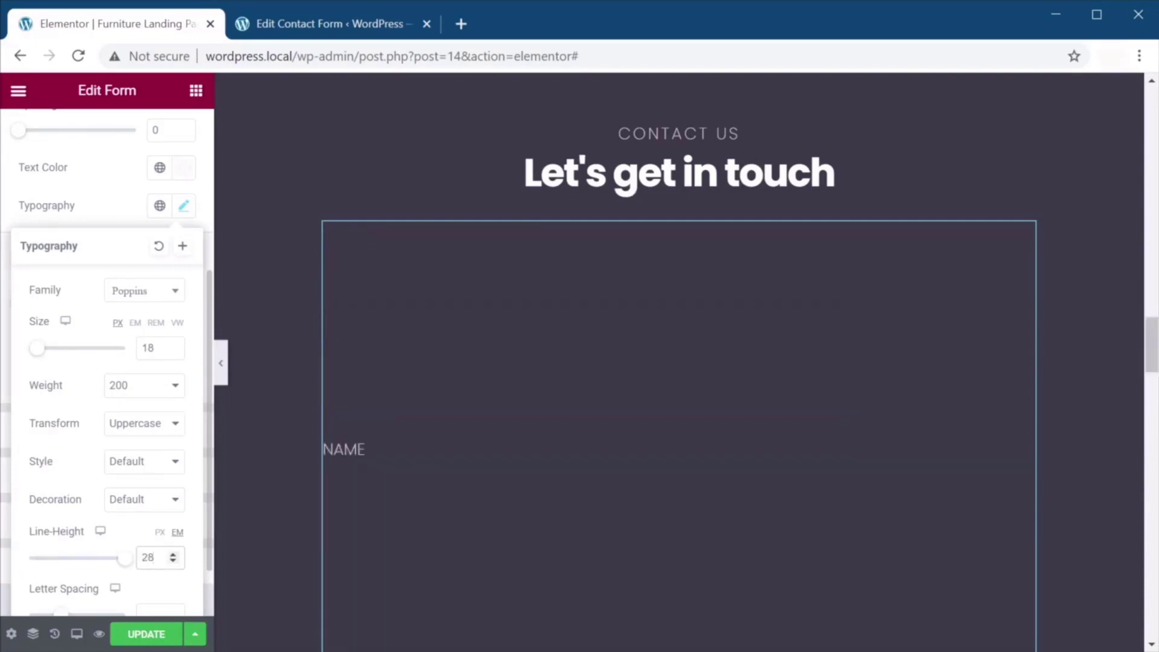
pyautogui.click(159, 532)
pyautogui.scroll(-2, 141, 405)
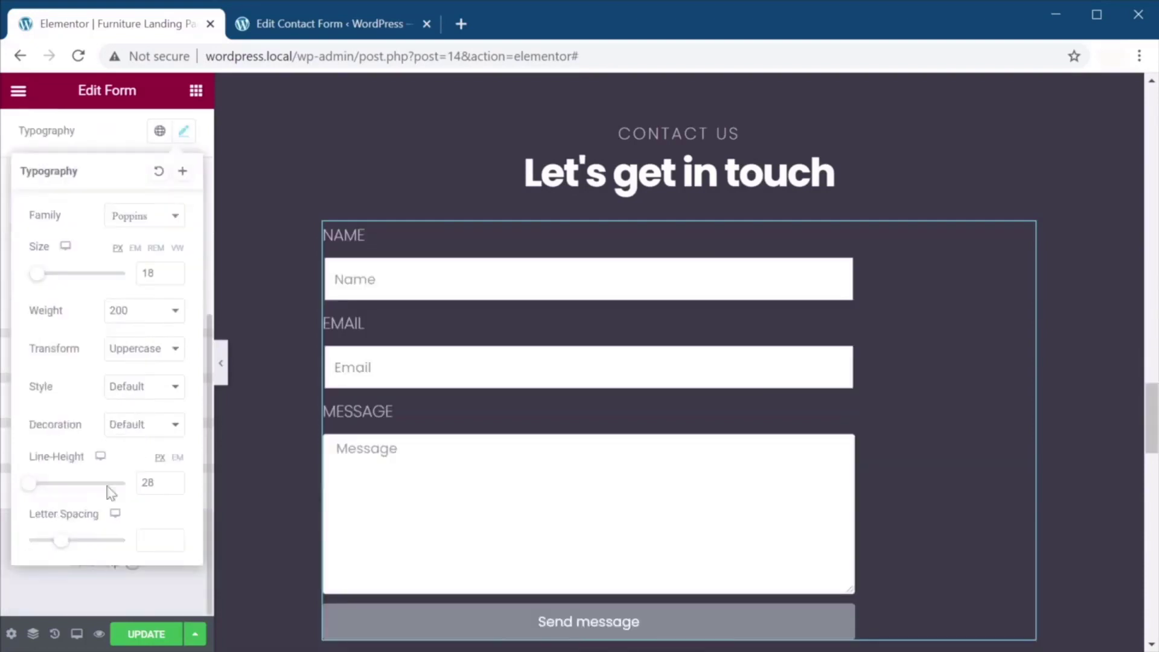
pyautogui.moveTo(58, 544); pyautogui.dragTo(72, 549)
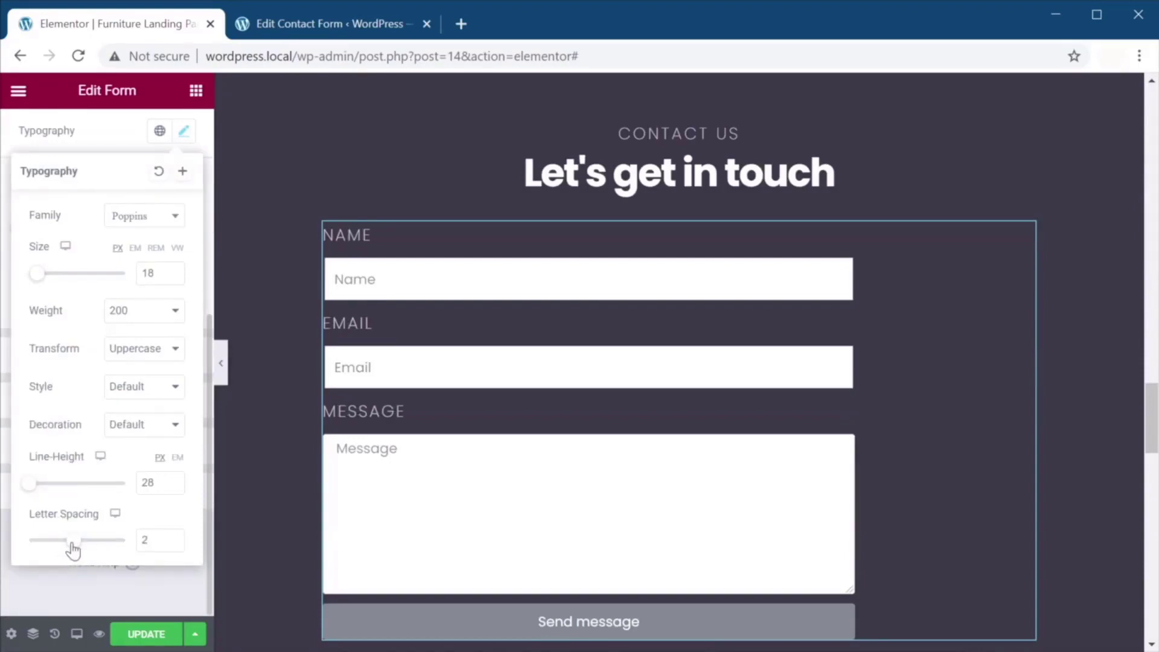
pyautogui.click(109, 359)
pyautogui.click(109, 359)
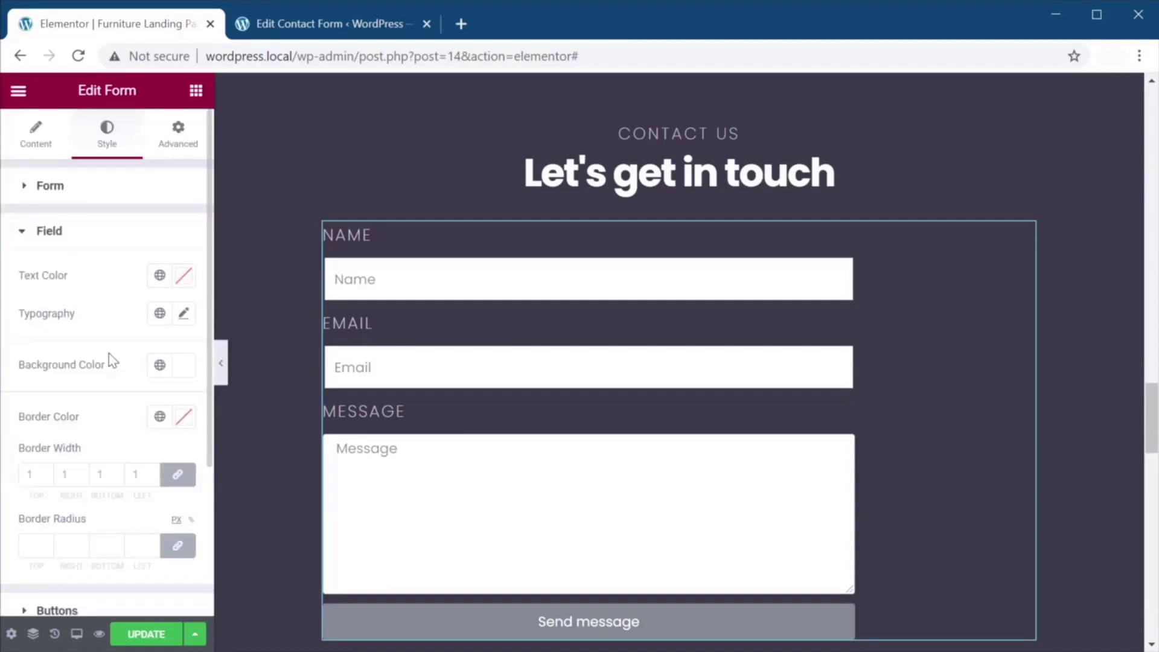
# Apply the Custom text colour and give fields a mostly transparent white background.
pyautogui.click(160, 275)
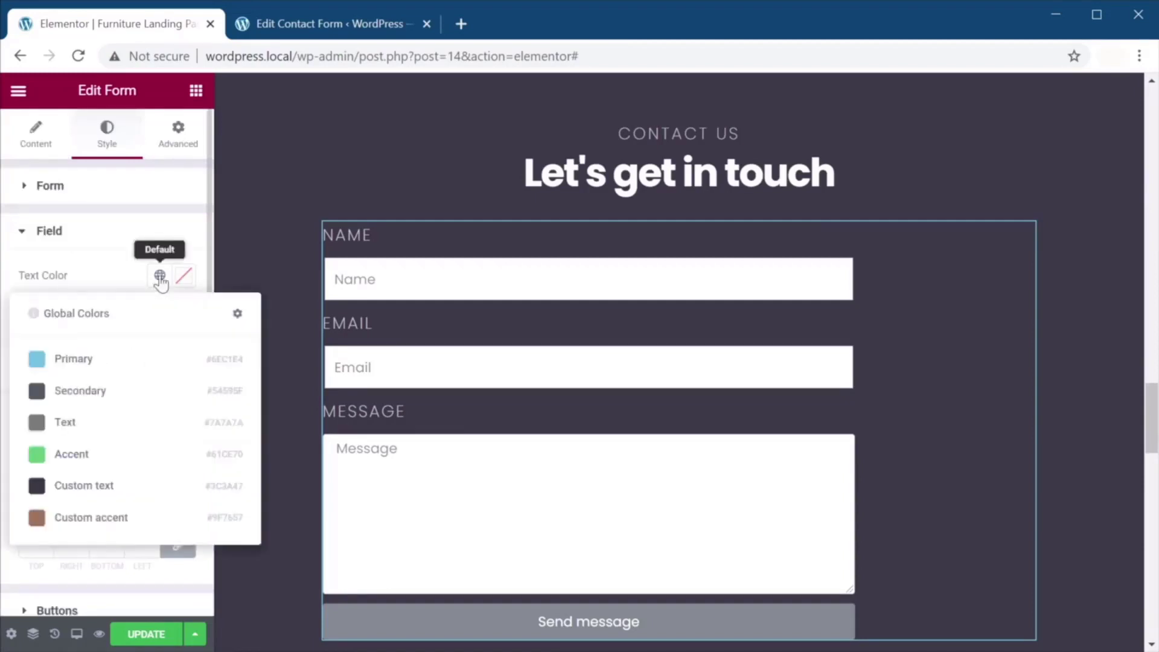
pyautogui.click(111, 486)
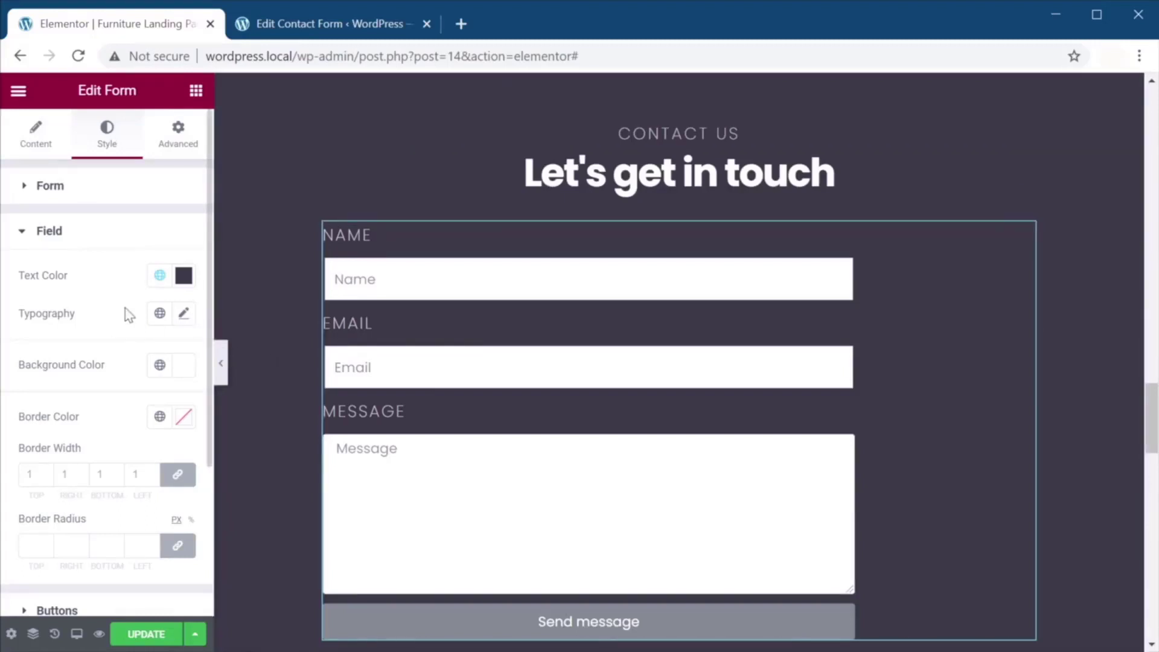
pyautogui.click(183, 366)
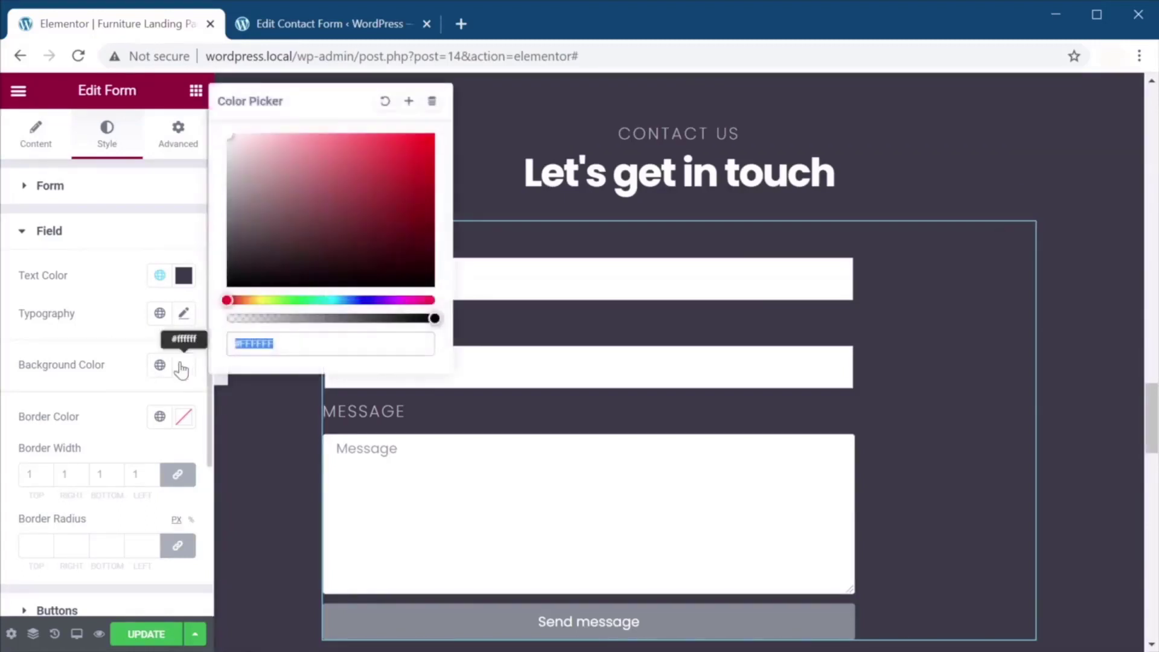
pyautogui.moveTo(386, 319); pyautogui.dragTo(255, 312)
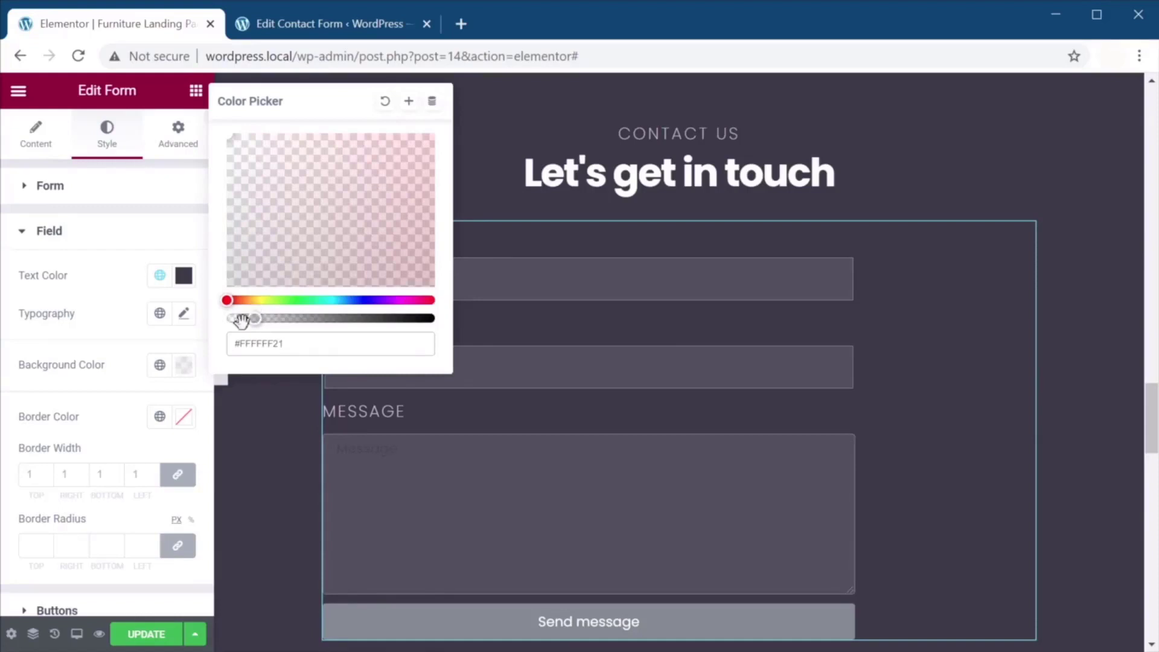
pyautogui.click(108, 397)
# Set the field border width to 0 and the field text colour to white.
pyautogui.click(185, 423)
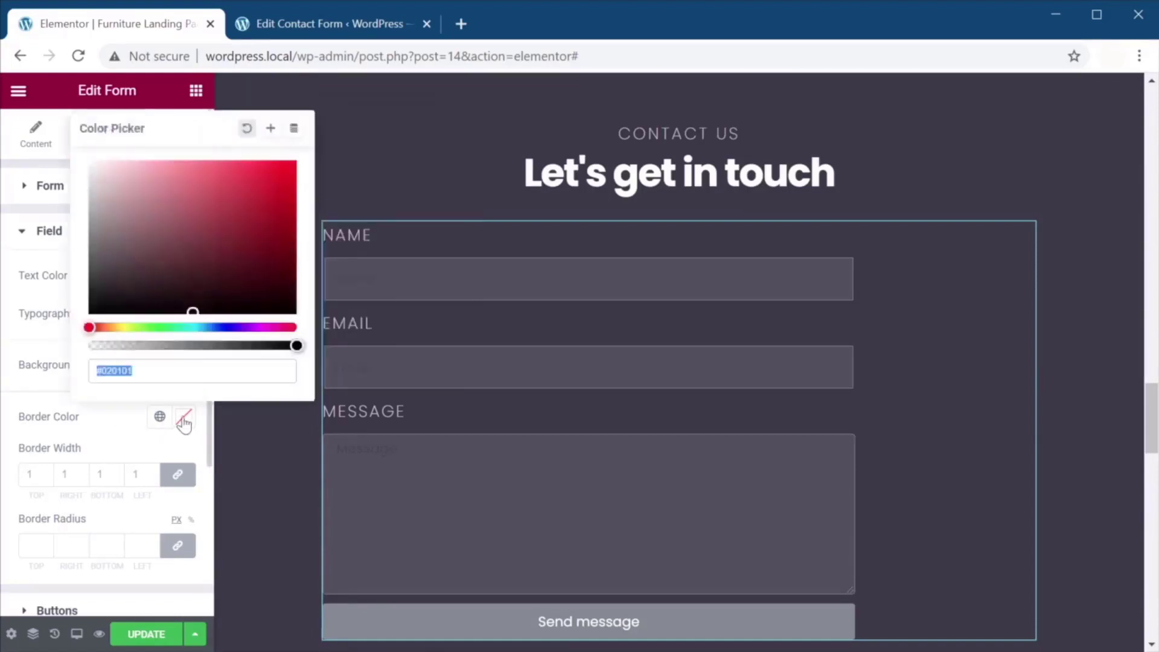
pyautogui.click(167, 452)
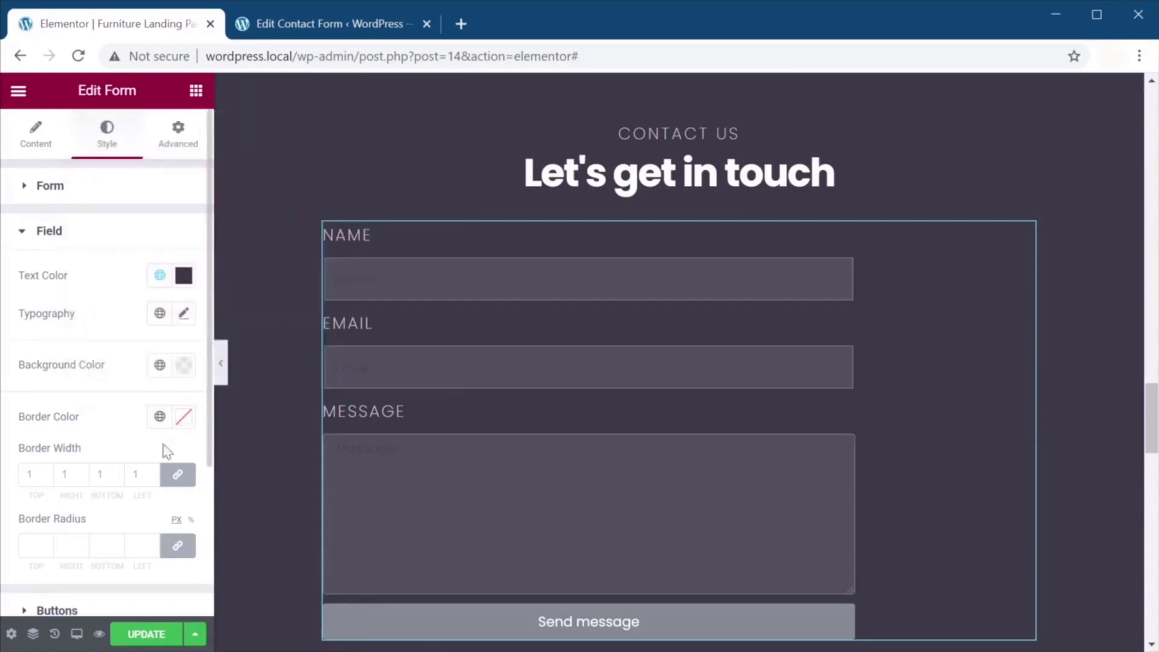
pyautogui.click(46, 477)
pyautogui.click(46, 471)
pyautogui.click(46, 478)
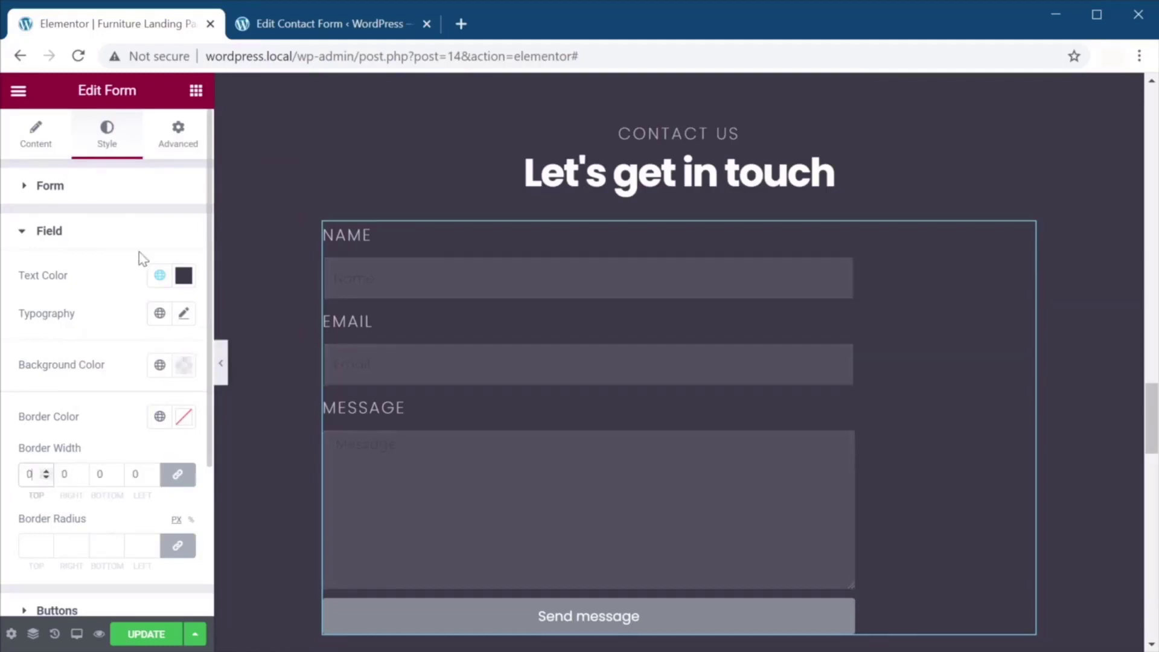
pyautogui.click(184, 278)
pyautogui.moveTo(108, 364); pyautogui.dragTo(71, 323)
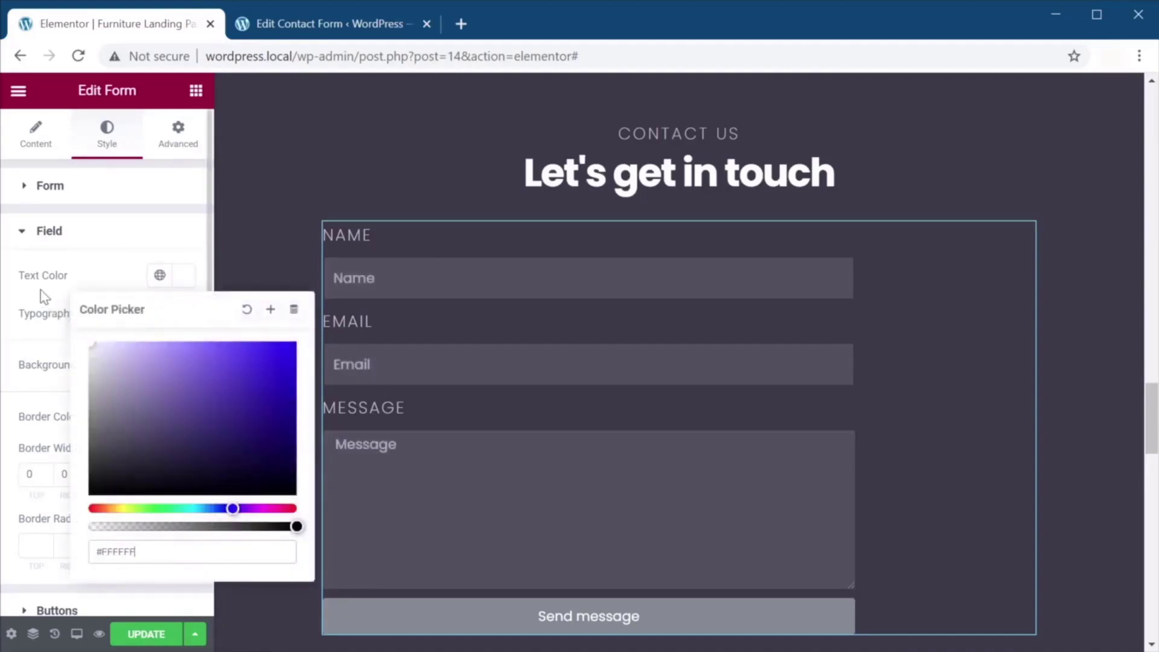
pyautogui.click(55, 610)
# Set the button font to Poppins at 18 px.
pyautogui.click(183, 321)
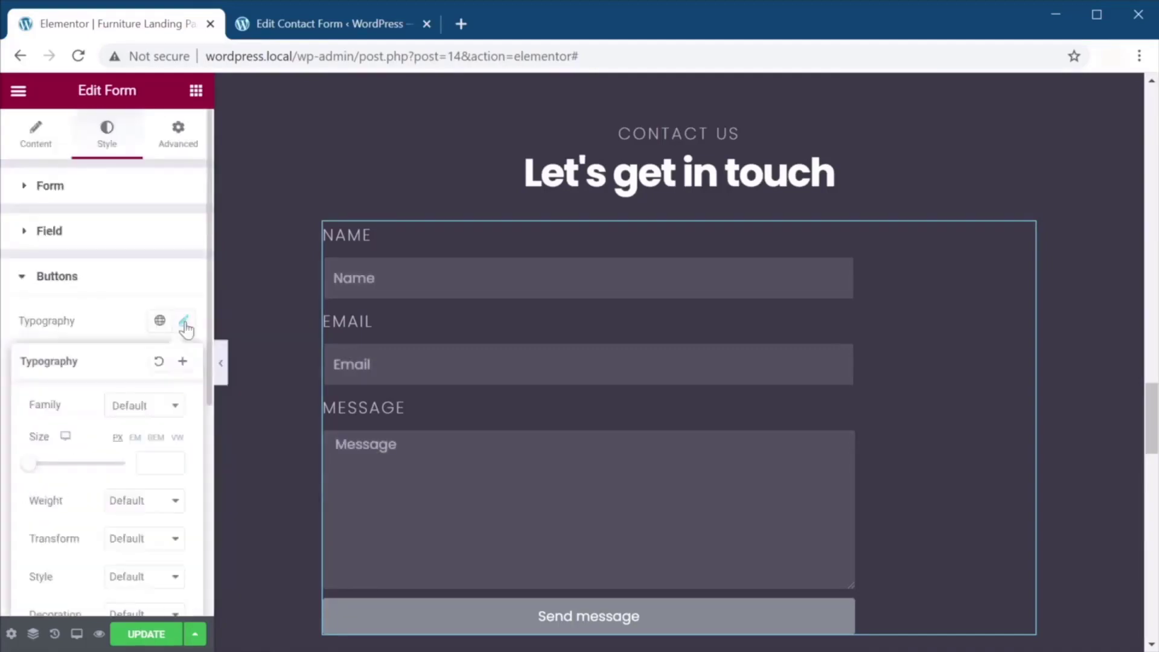
pyautogui.click(144, 416)
pyautogui.write('popp')
pyautogui.press('Return')
pyautogui.click(162, 464)
pyautogui.write('18')
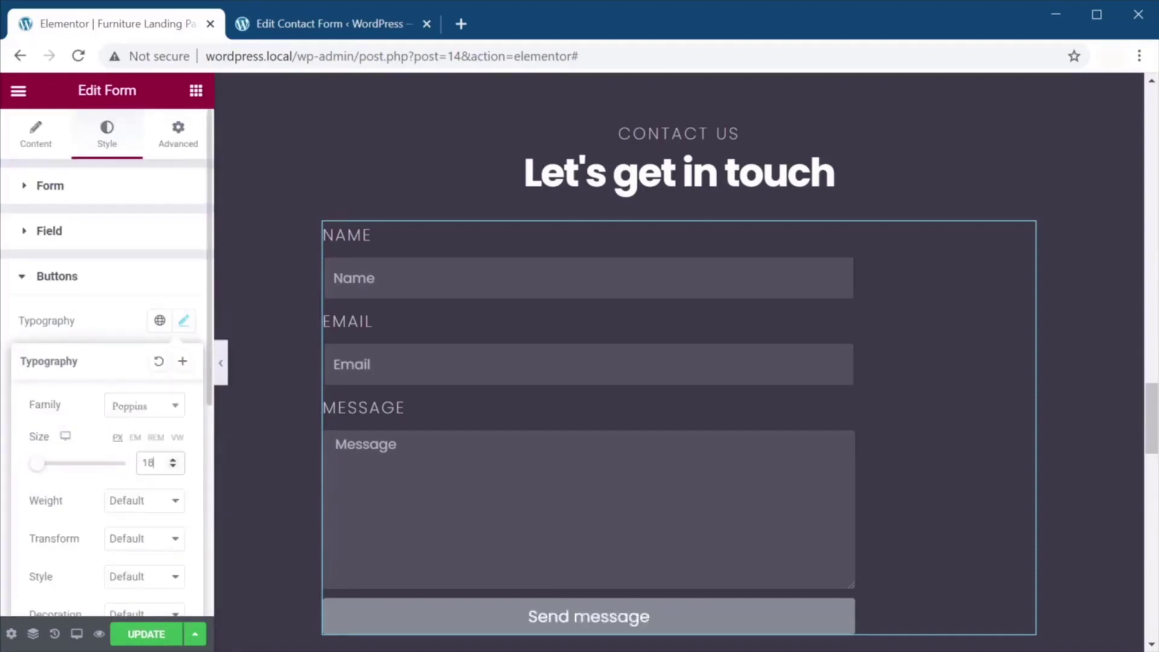
# Make the button text bold with a 28 px line height.
pyautogui.scroll(-2, 160, 473)
pyautogui.click(158, 412)
pyautogui.click(147, 584)
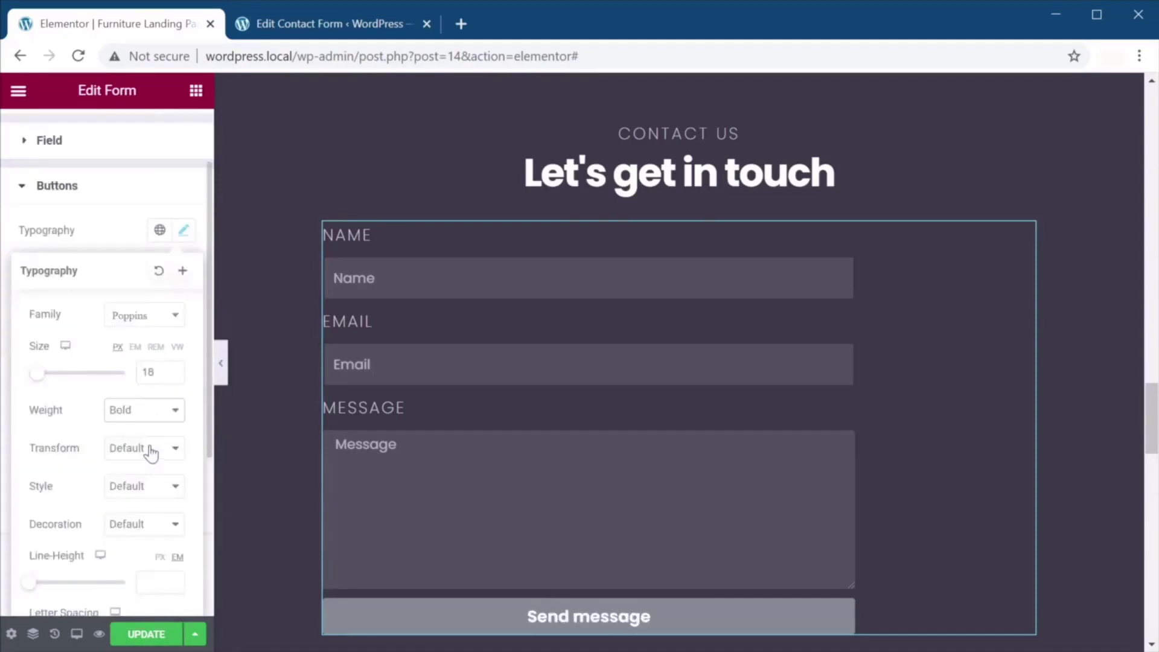
pyautogui.scroll(-2, 148, 452)
pyautogui.write('28')
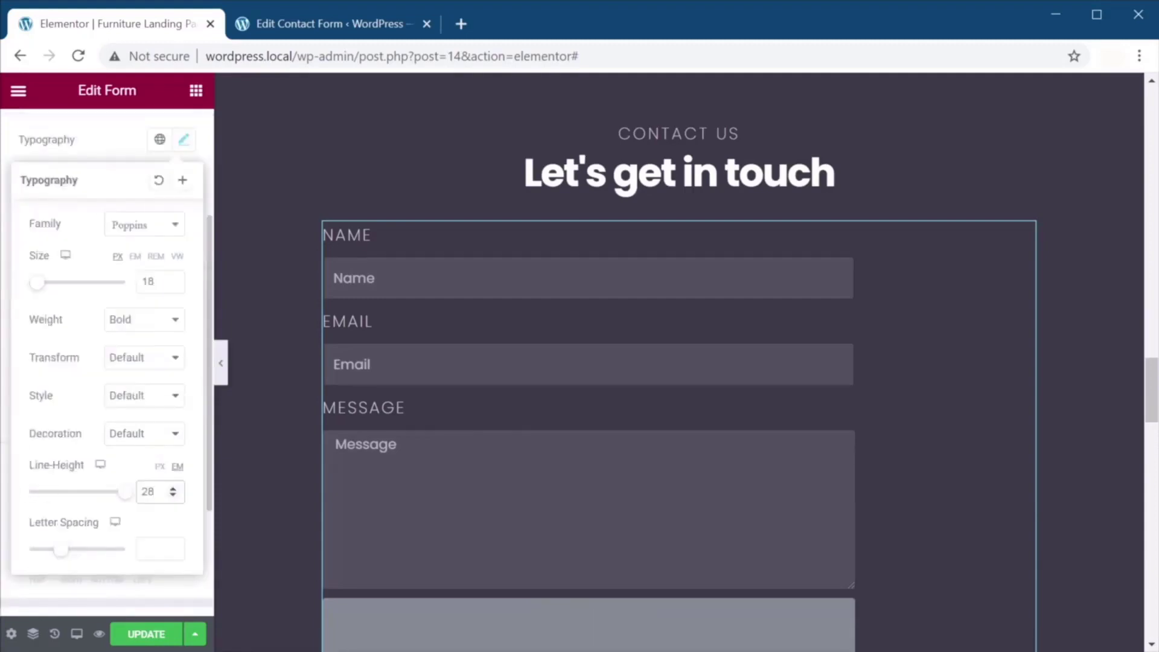
pyautogui.click(160, 467)
pyautogui.scroll(-4, 133, 500)
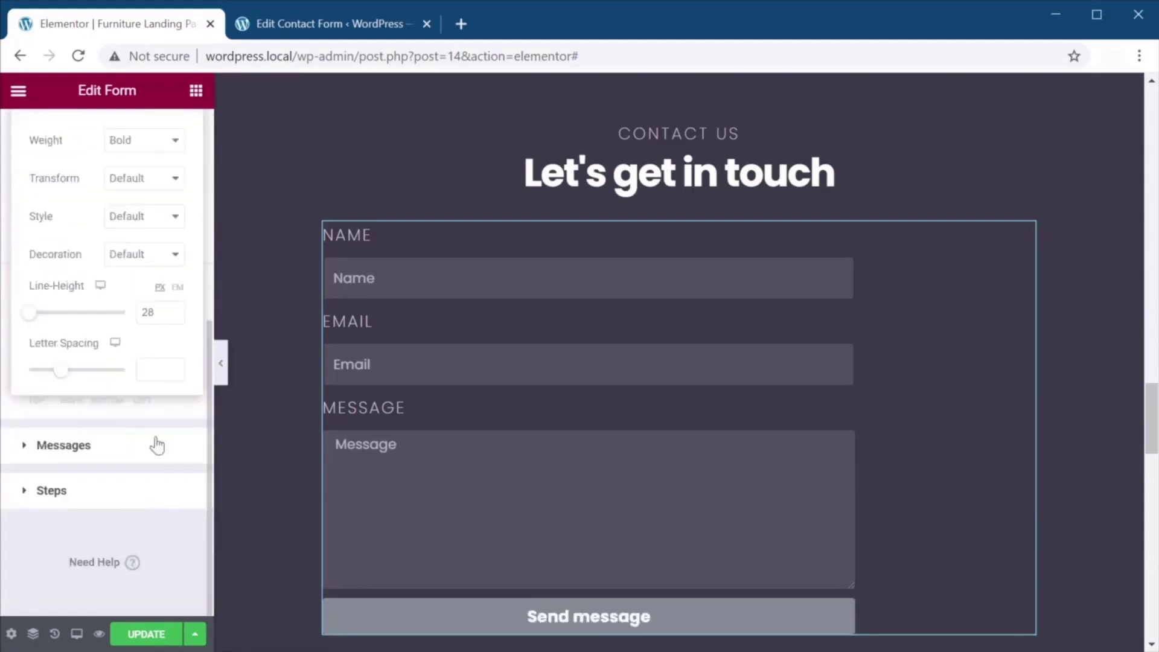
pyautogui.click(134, 537)
# Give the button a solid 1 px border on all sides.
pyautogui.scroll(3, 156, 531)
pyautogui.scroll(3, 156, 532)
pyautogui.click(148, 359)
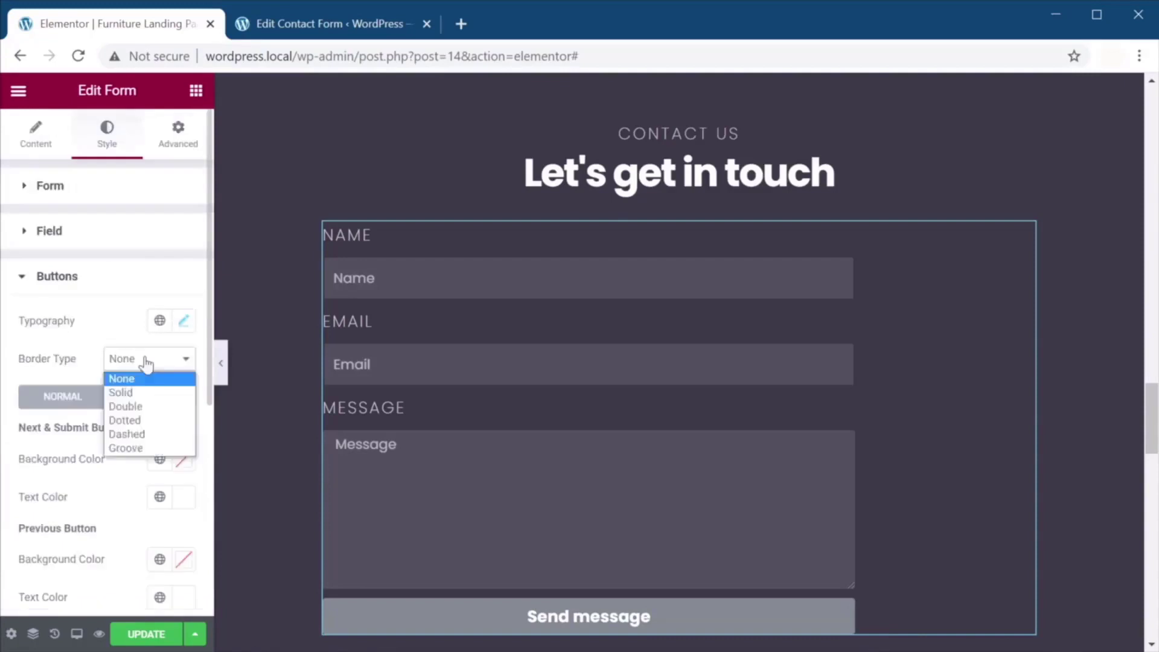
pyautogui.click(139, 391)
pyautogui.click(30, 417)
pyautogui.write('1')
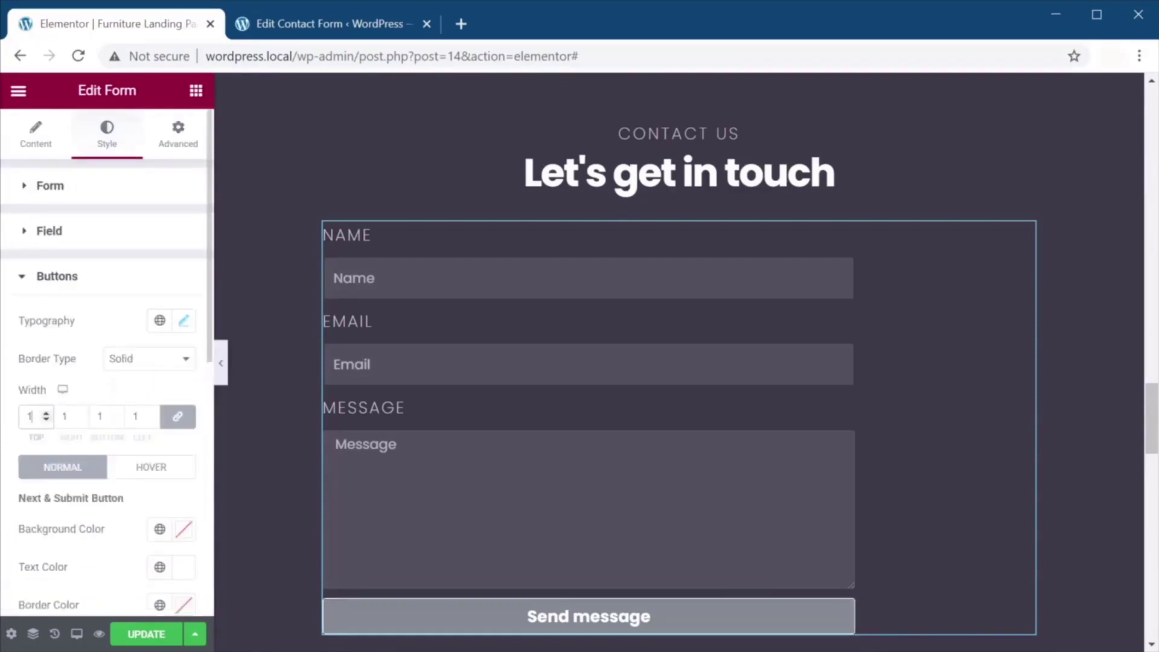
pyautogui.press('Tab')
pyautogui.scroll(-3, 129, 394)
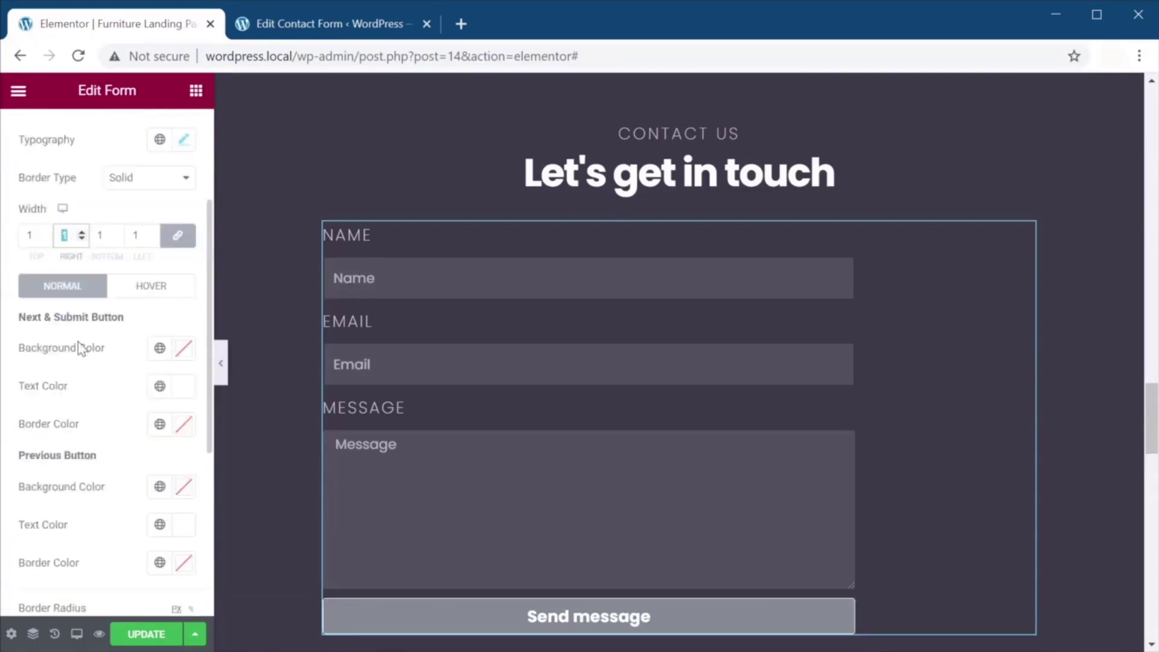
# Make the button background transparent, its border white, and its corner radius 0.
pyautogui.click(161, 349)
pyautogui.click(167, 349)
pyautogui.click(184, 349)
pyautogui.moveTo(332, 438); pyautogui.dragTo(230, 439)
pyautogui.click(111, 377)
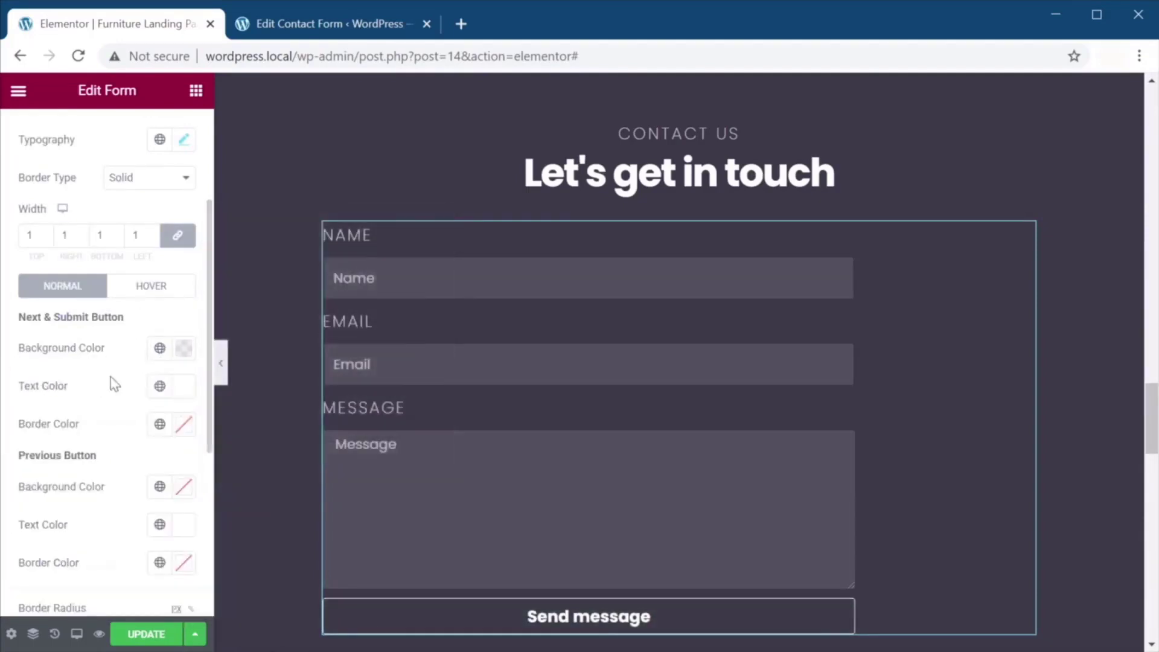
pyautogui.click(185, 423)
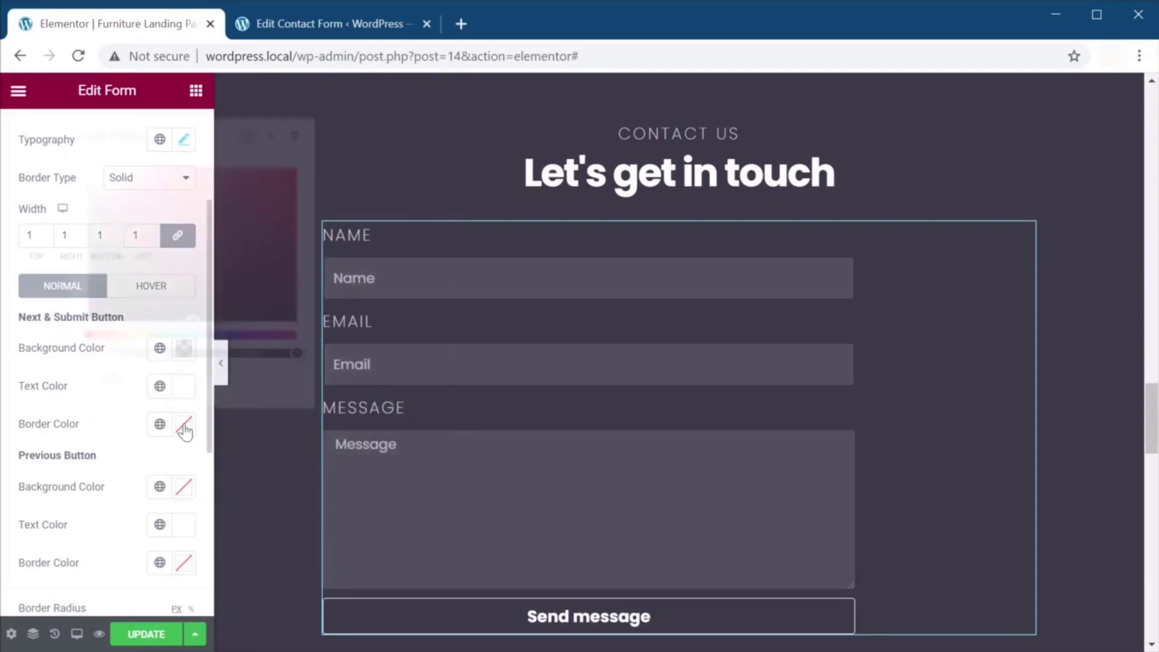
pyautogui.click(56, 385)
pyautogui.scroll(-2, 72, 483)
pyautogui.click(31, 545)
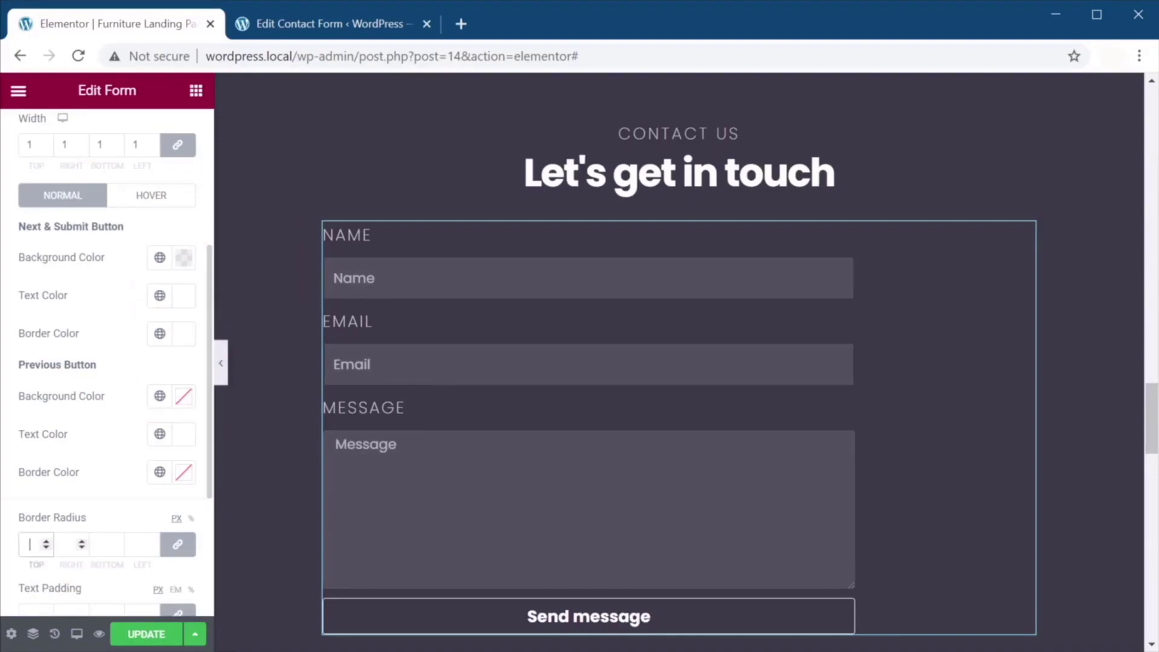
pyautogui.scroll(-5, 106, 505)
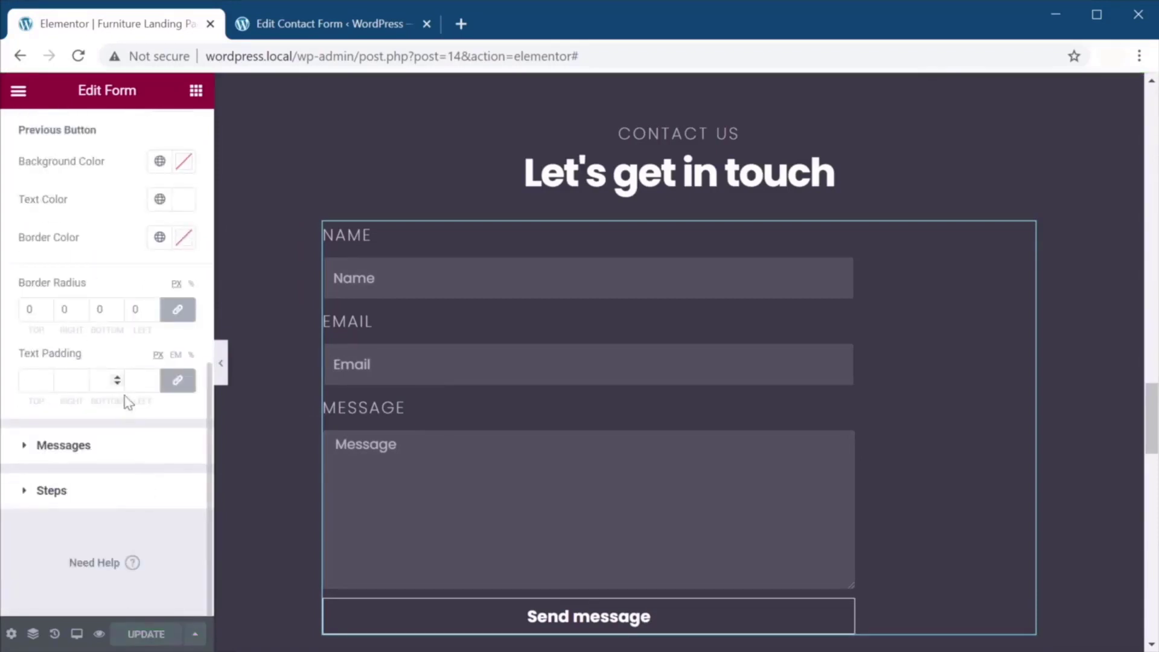
pyautogui.scroll(5, 128, 403)
pyautogui.click(178, 134)
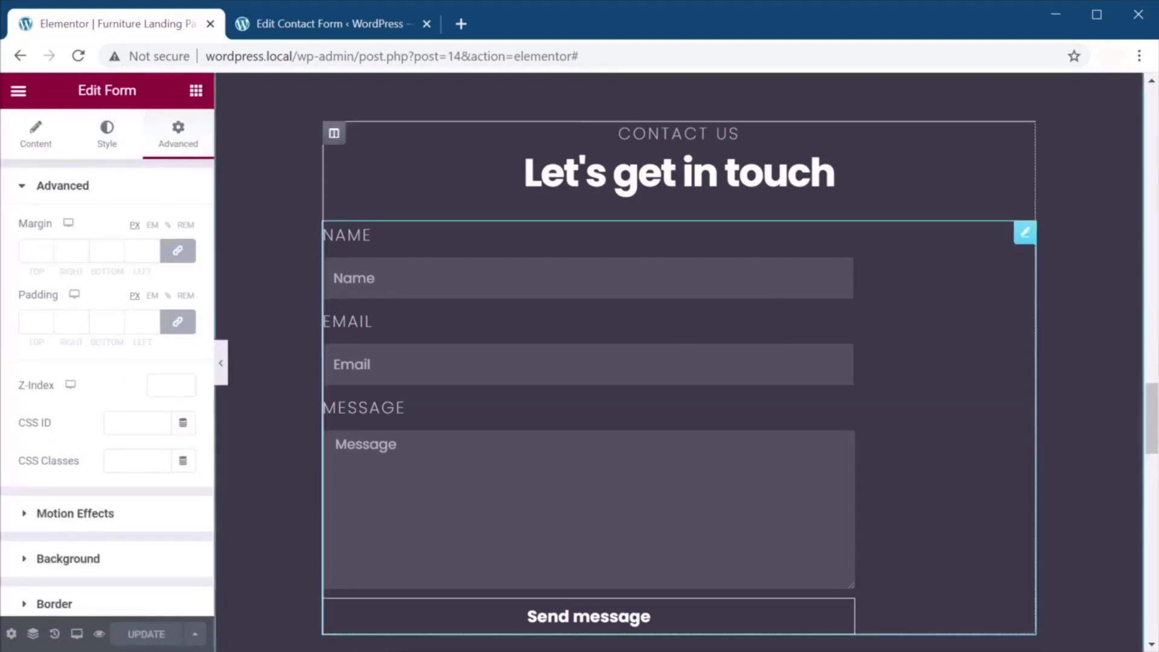
# Give the contact form a custom width of 640 px under Positioning.
pyautogui.scroll(-2, 78, 338)
pyautogui.scroll(-2, 79, 340)
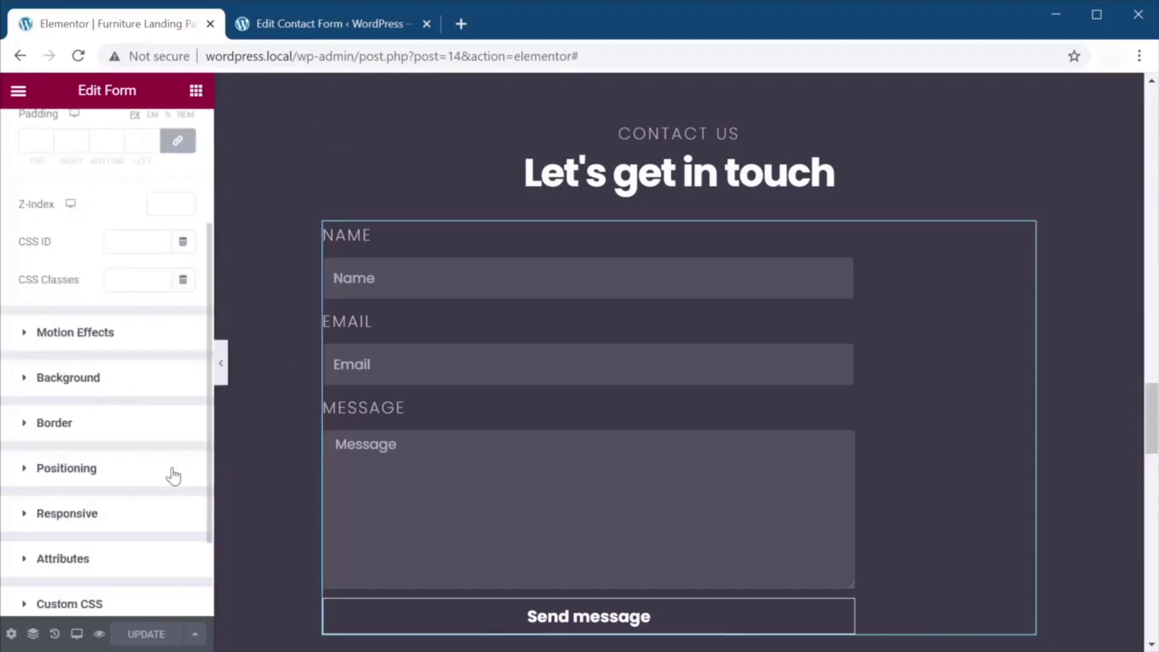
pyautogui.click(118, 468)
pyautogui.click(143, 413)
pyautogui.click(144, 473)
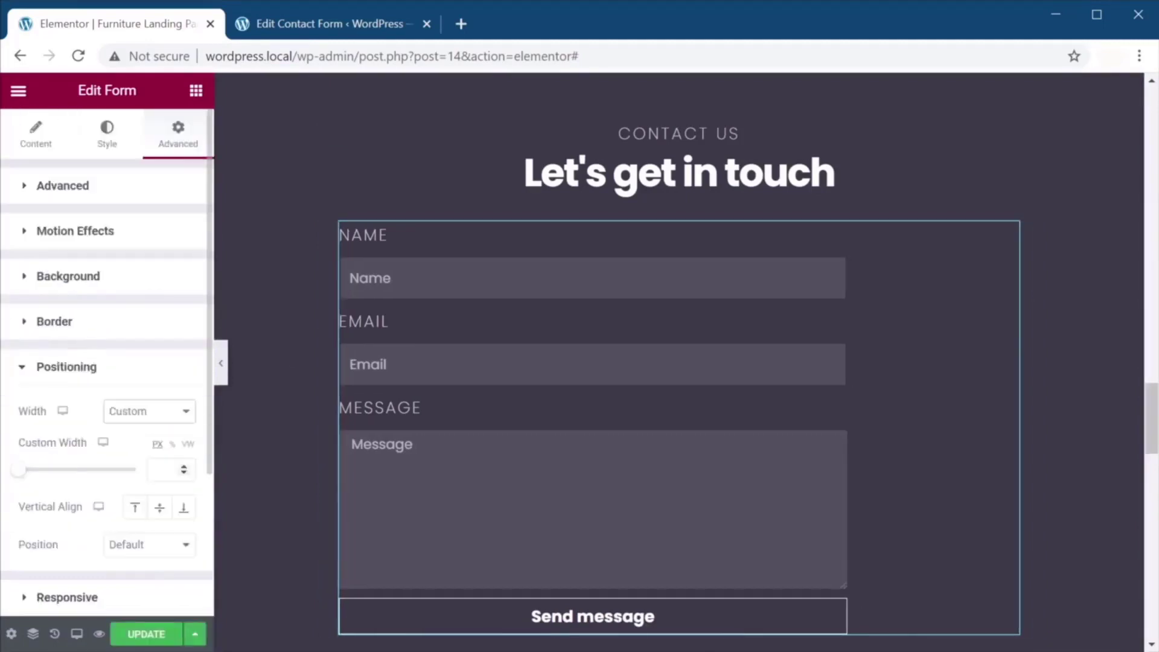
pyautogui.click(162, 470)
pyautogui.write('640')
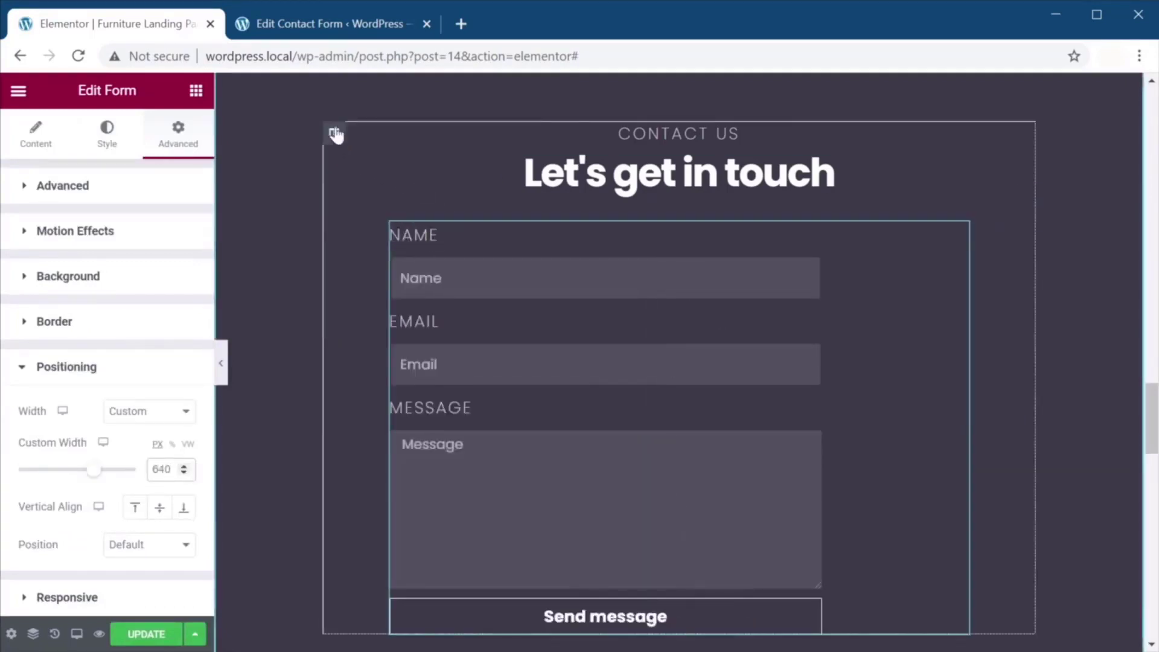
# Set the form's Rows Gap to 24 and the field Border Radius to 0.
pyautogui.click(334, 134)
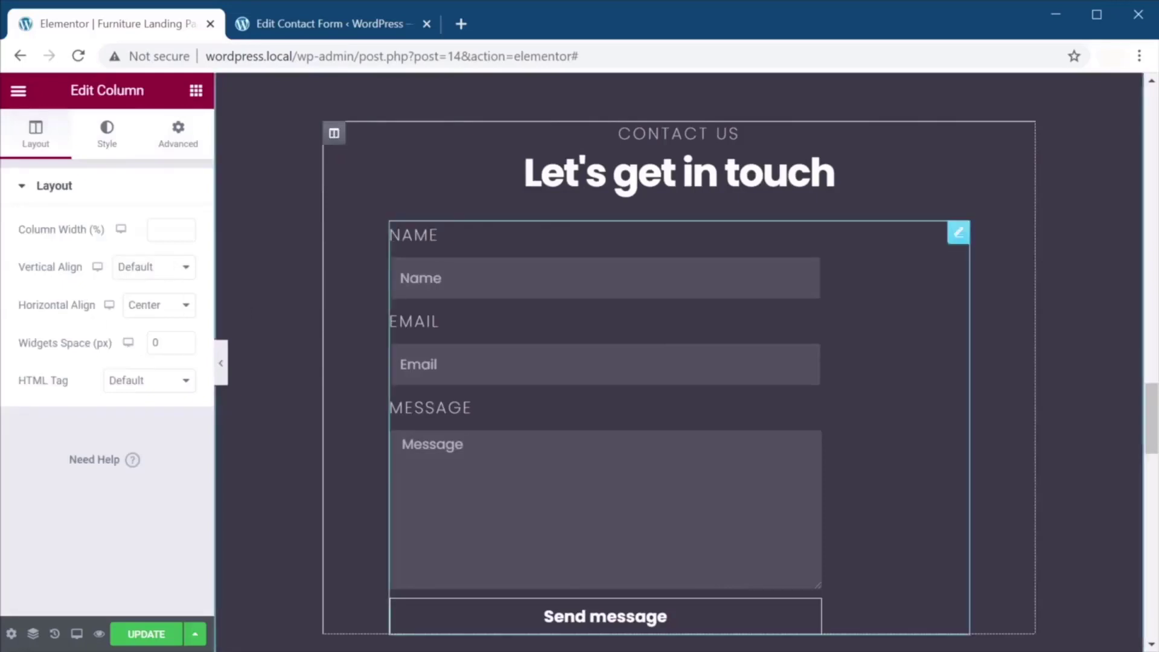
pyautogui.click(958, 233)
pyautogui.click(106, 138)
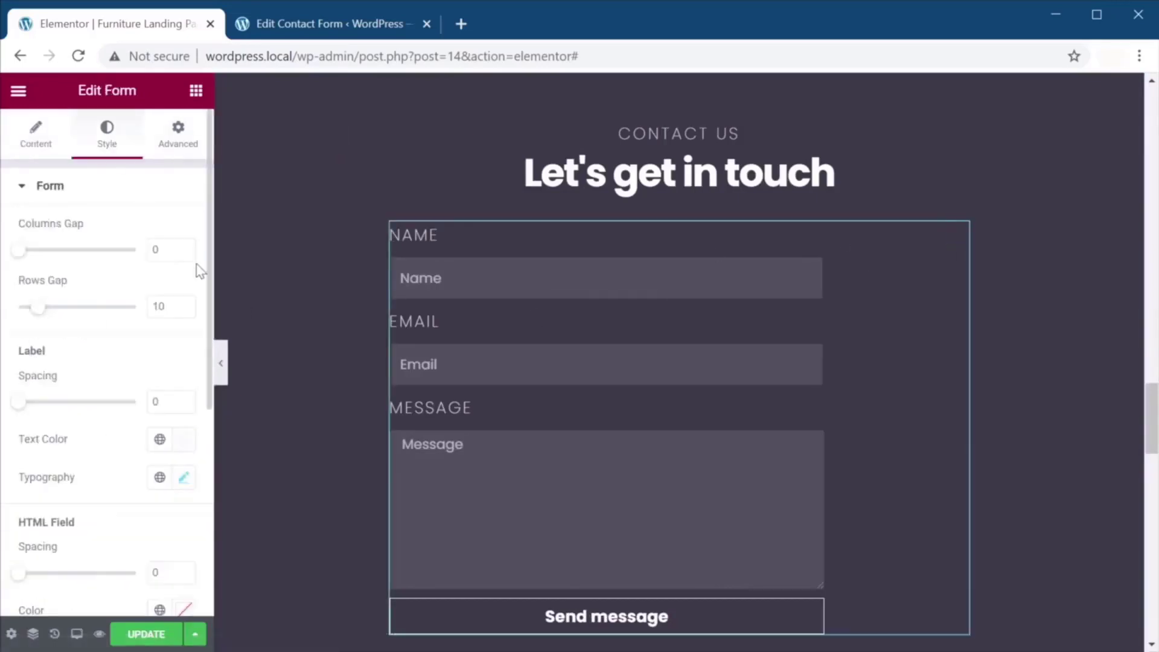
pyautogui.moveTo(38, 311); pyautogui.dragTo(67, 316)
pyautogui.scroll(-3, 99, 513)
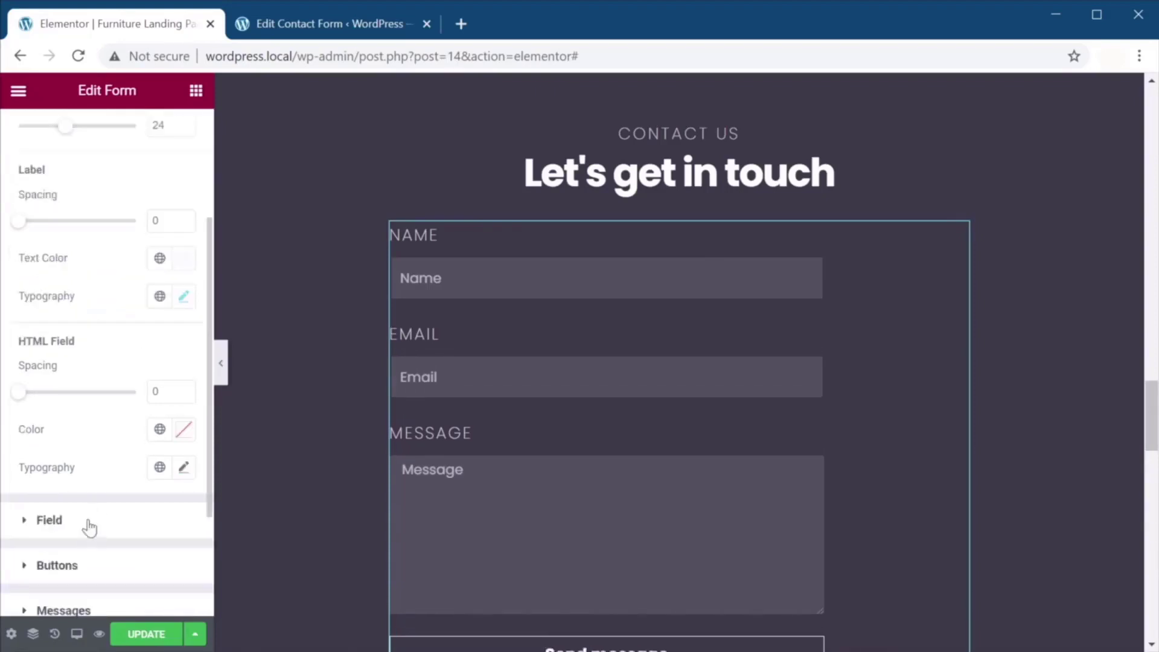
pyautogui.click(85, 521)
pyautogui.click(43, 547)
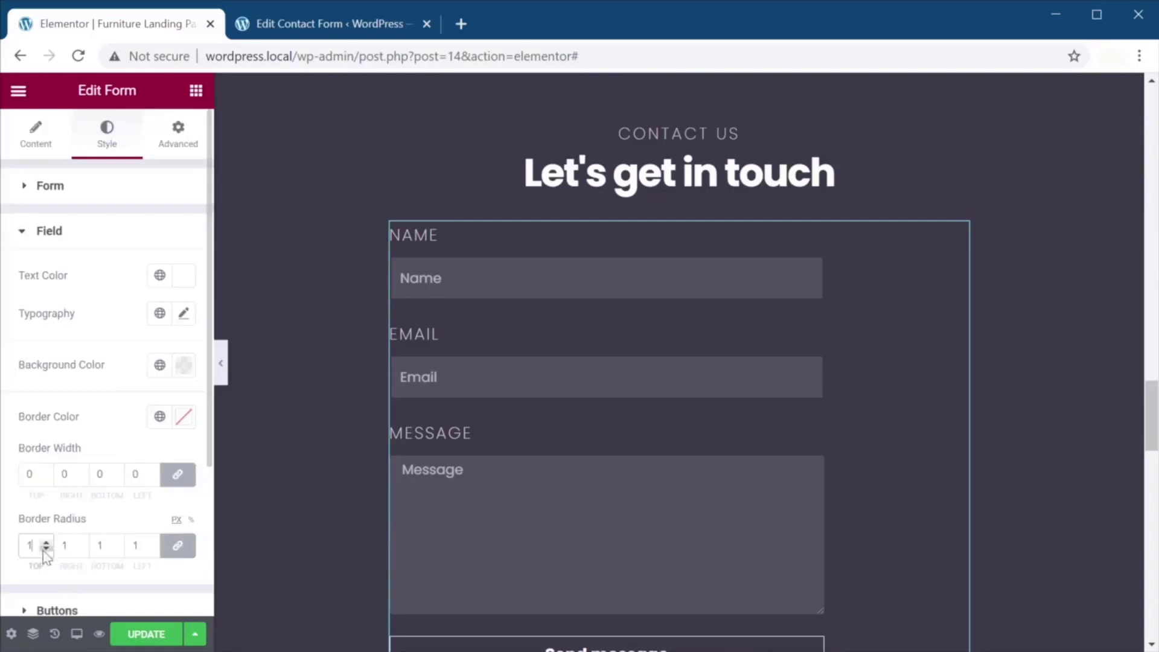
pyautogui.click(46, 549)
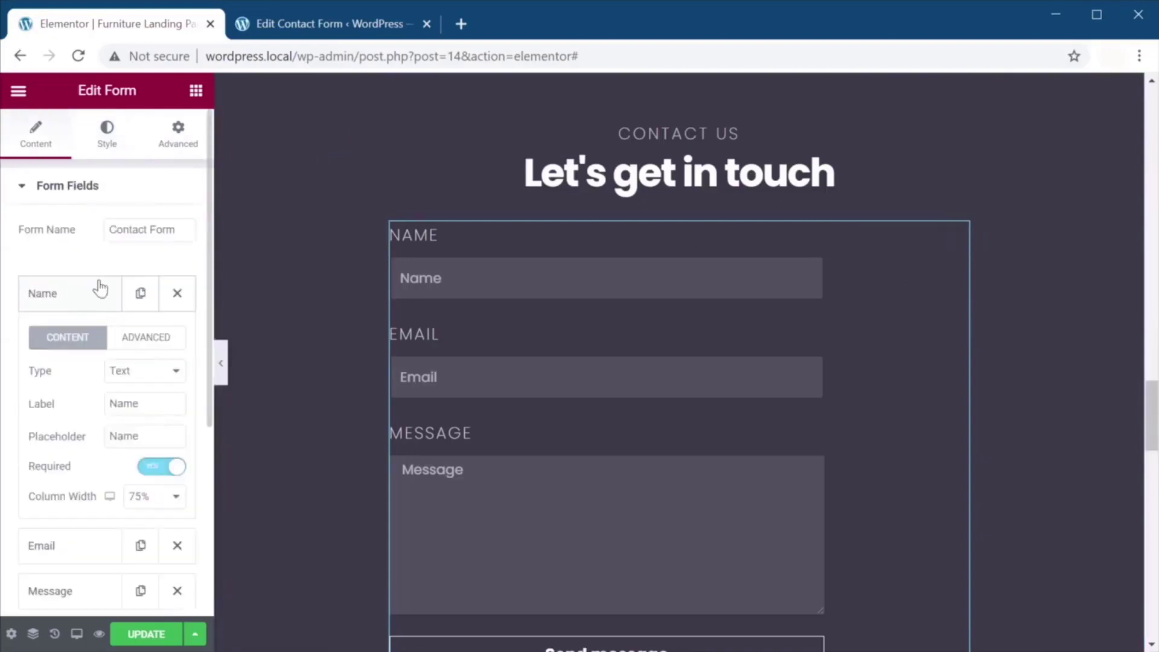
# Set the Name, Email and Message fields' Column Width to 100%.
pyautogui.click(162, 498)
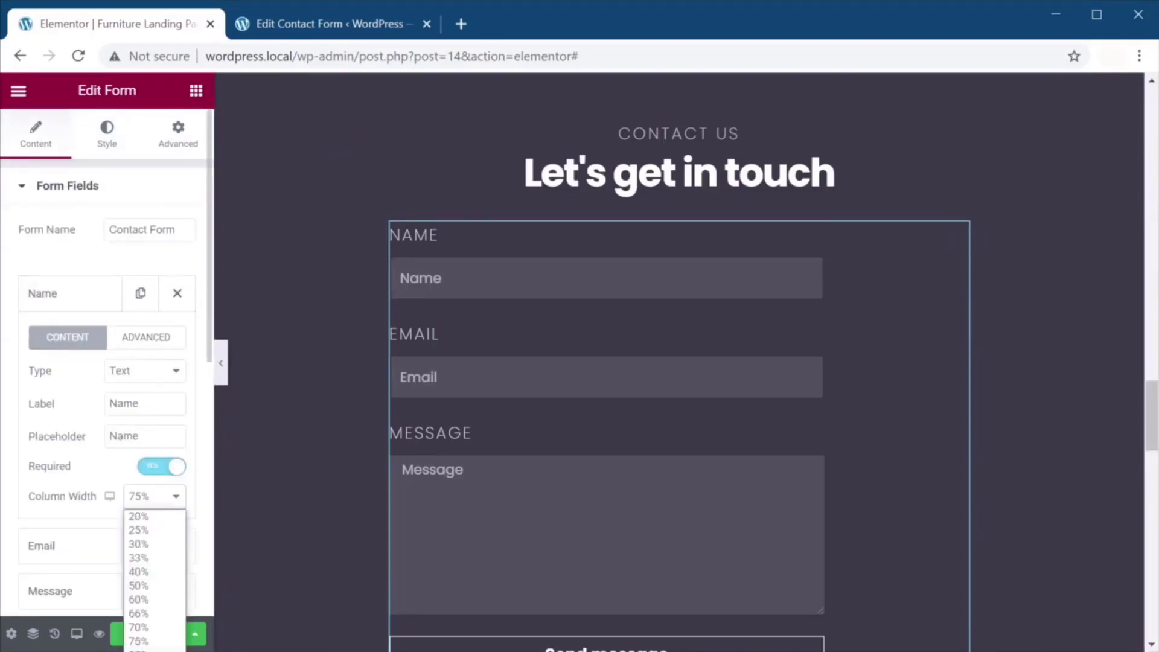
pyautogui.click(145, 651)
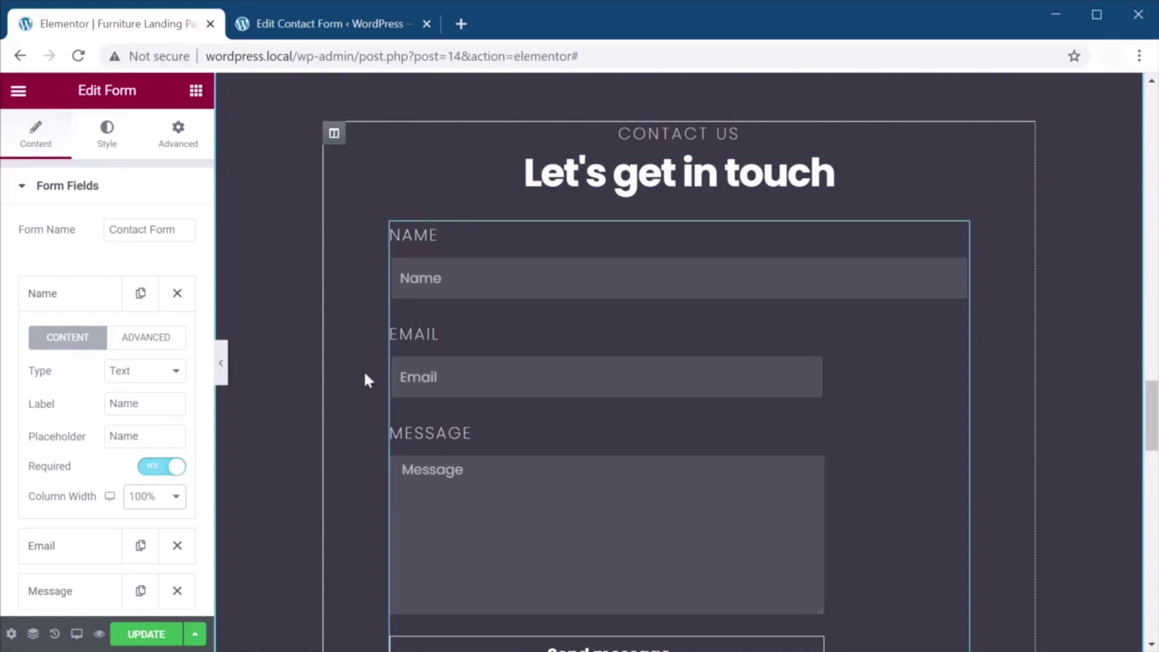
pyautogui.click(93, 295)
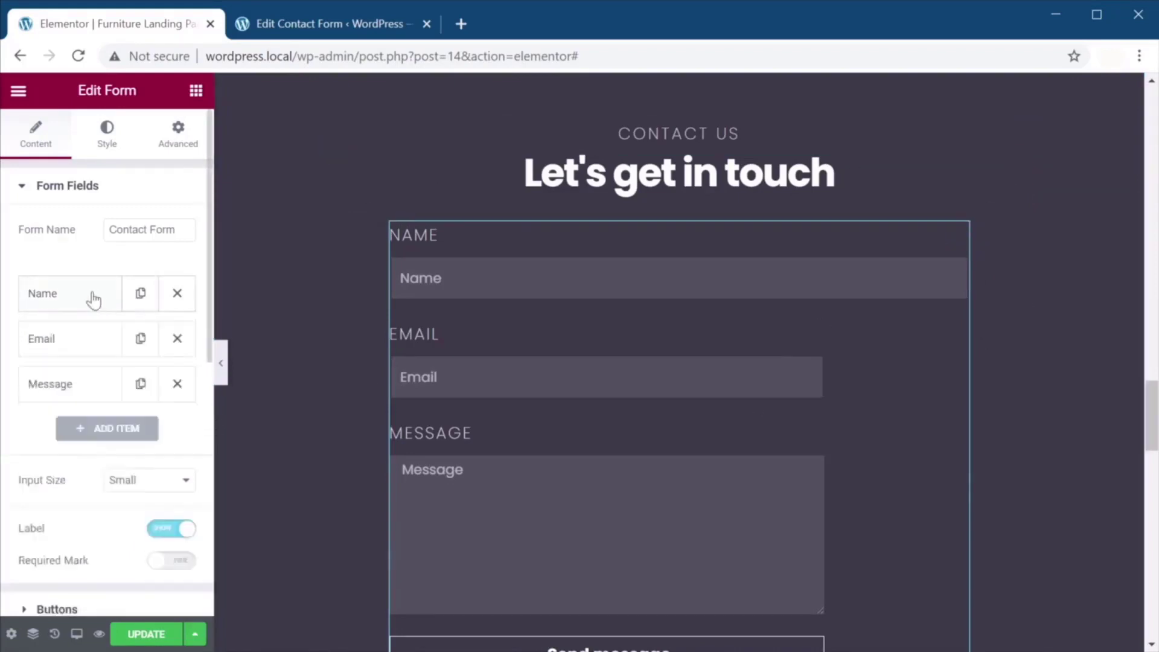
pyautogui.click(75, 338)
pyautogui.click(154, 542)
pyautogui.click(138, 585)
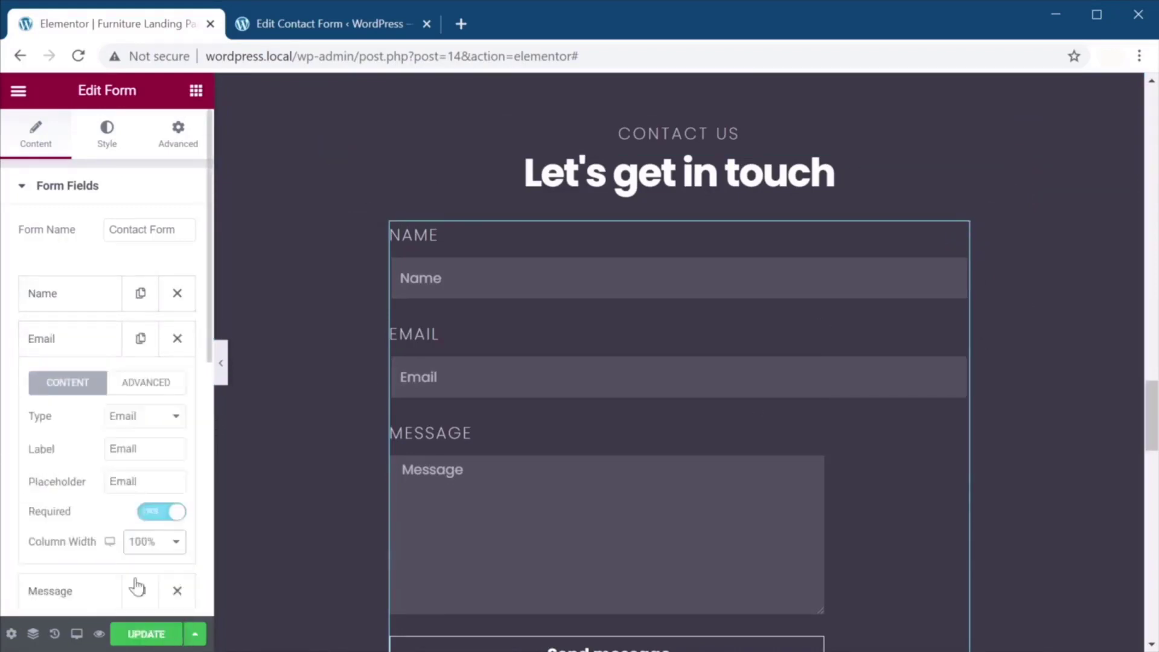
pyautogui.click(79, 338)
pyautogui.click(83, 390)
pyautogui.scroll(-2, 145, 501)
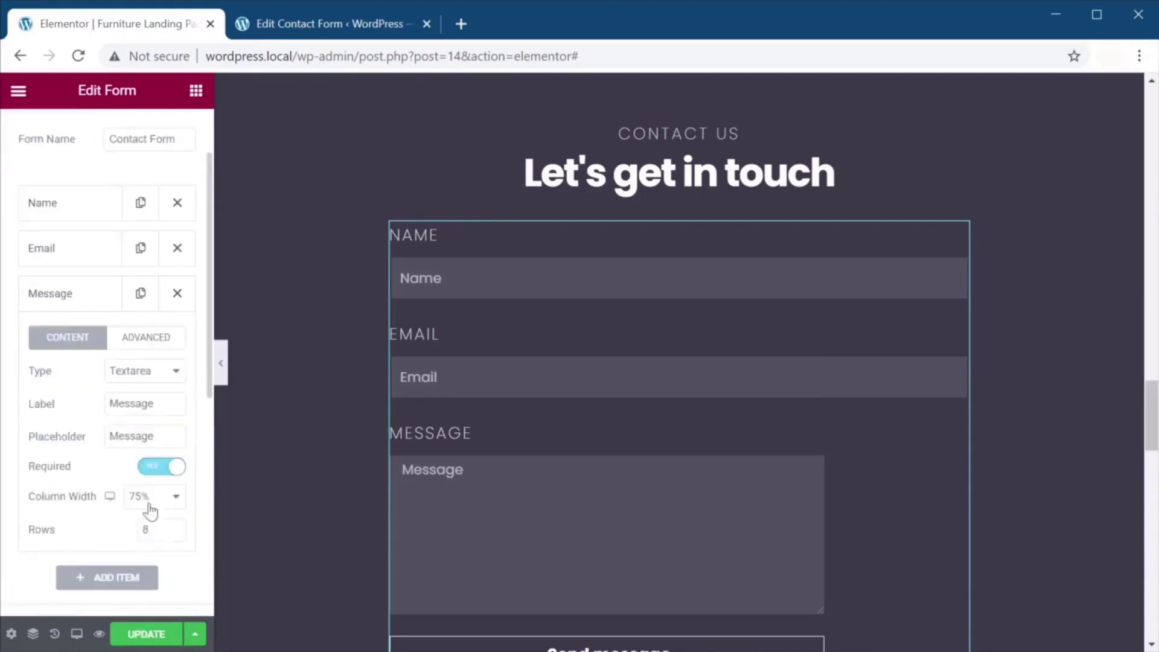
pyautogui.click(154, 496)
pyautogui.click(147, 625)
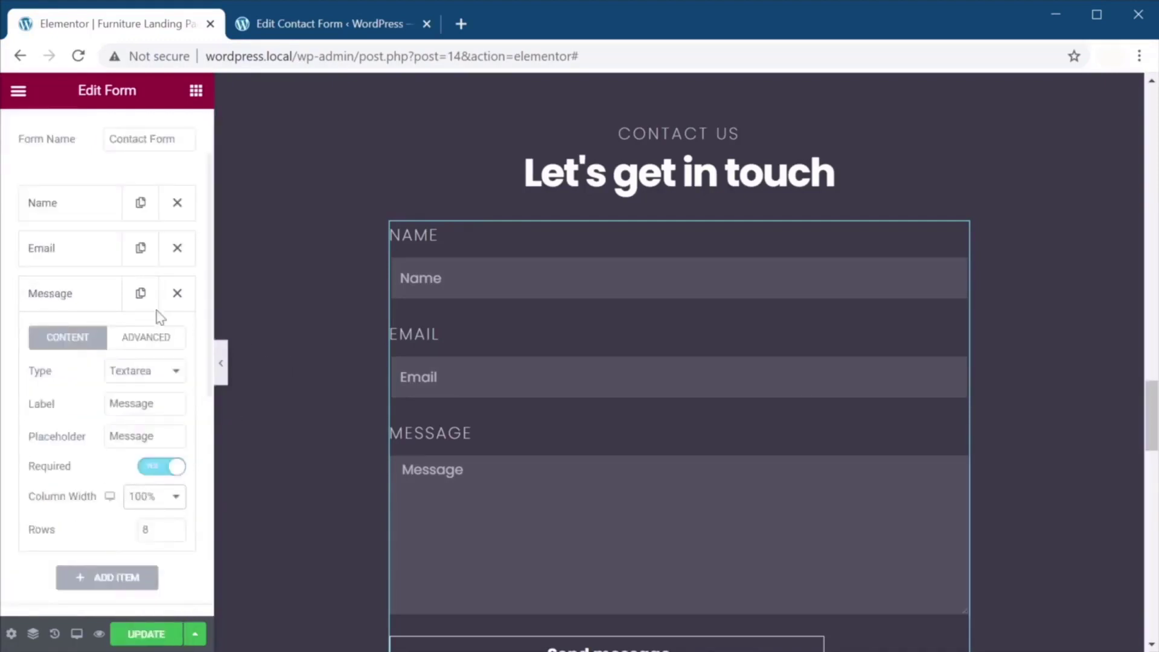
pyautogui.click(96, 299)
# Return the form's custom width to 640 px and save the page.
pyautogui.scroll(2, 116, 342)
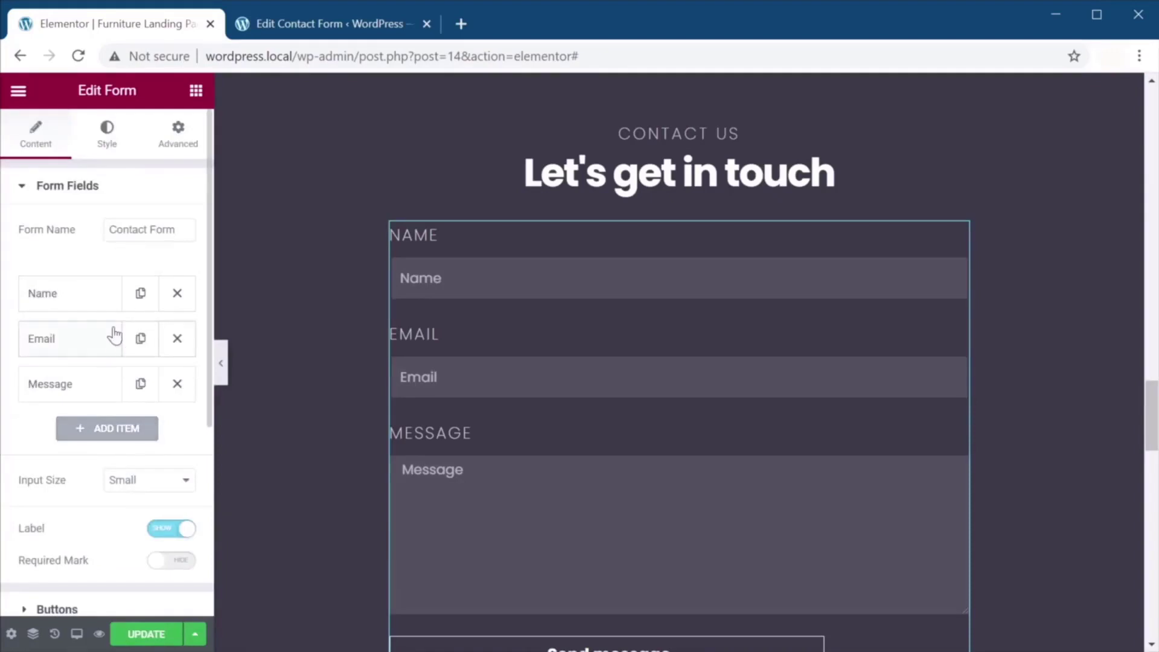
pyautogui.click(181, 156)
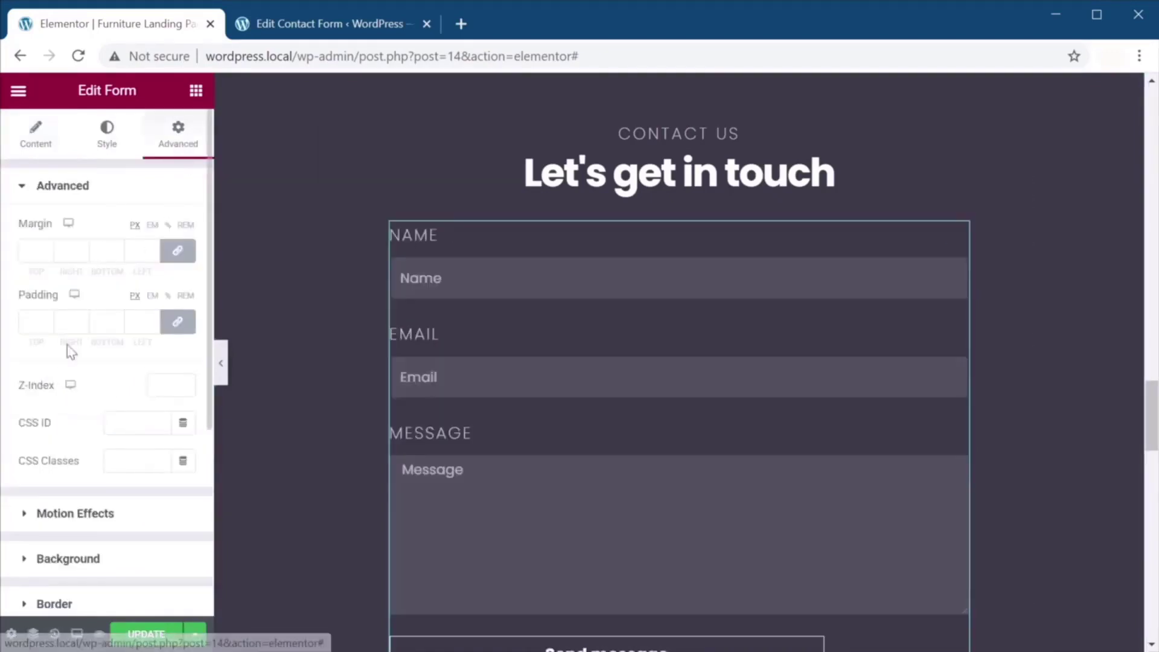
pyautogui.scroll(-5, 67, 357)
pyautogui.click(90, 386)
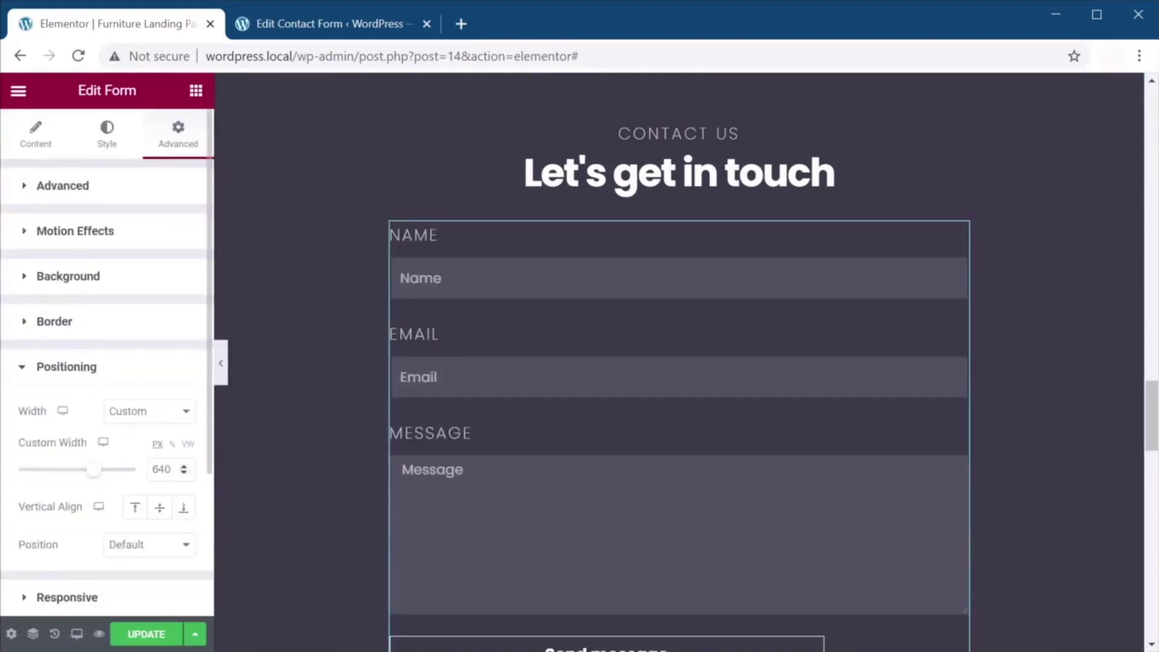
pyautogui.click(185, 474)
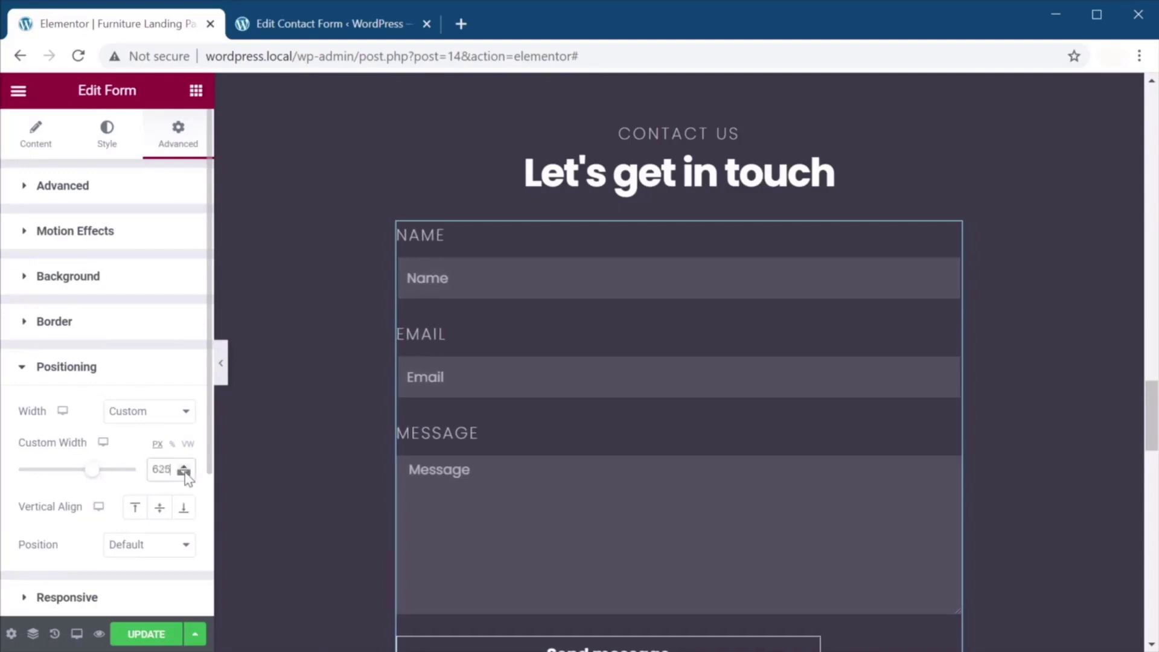
pyautogui.click(184, 473)
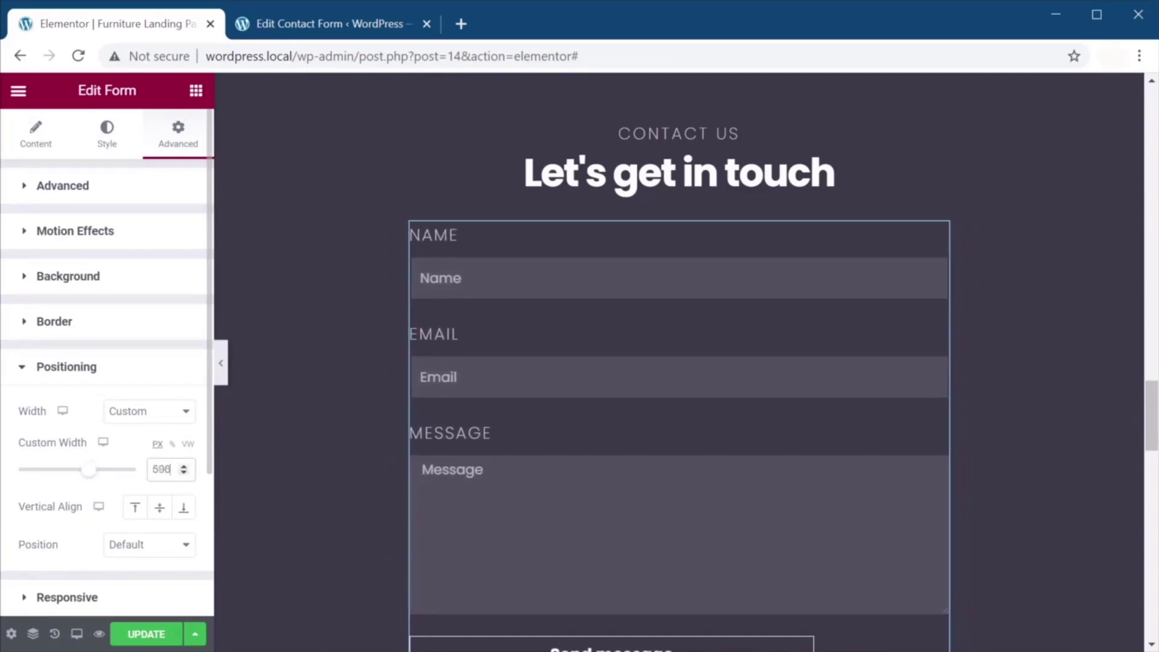
pyautogui.click(183, 467)
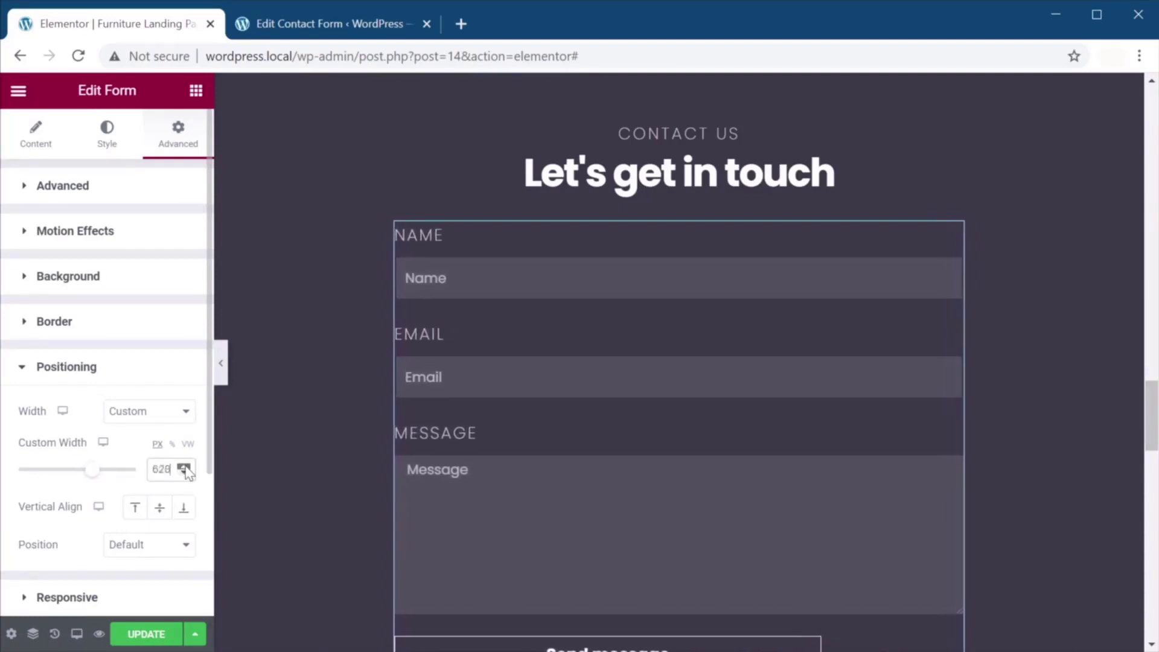
pyautogui.click(184, 467)
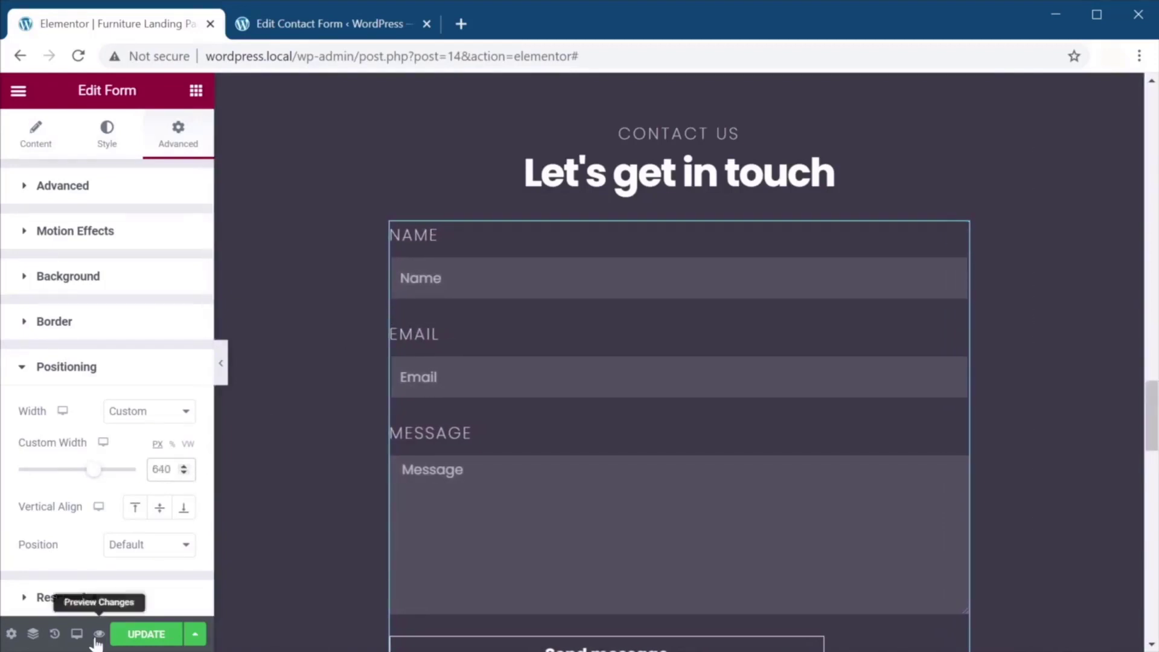
pyautogui.click(146, 634)
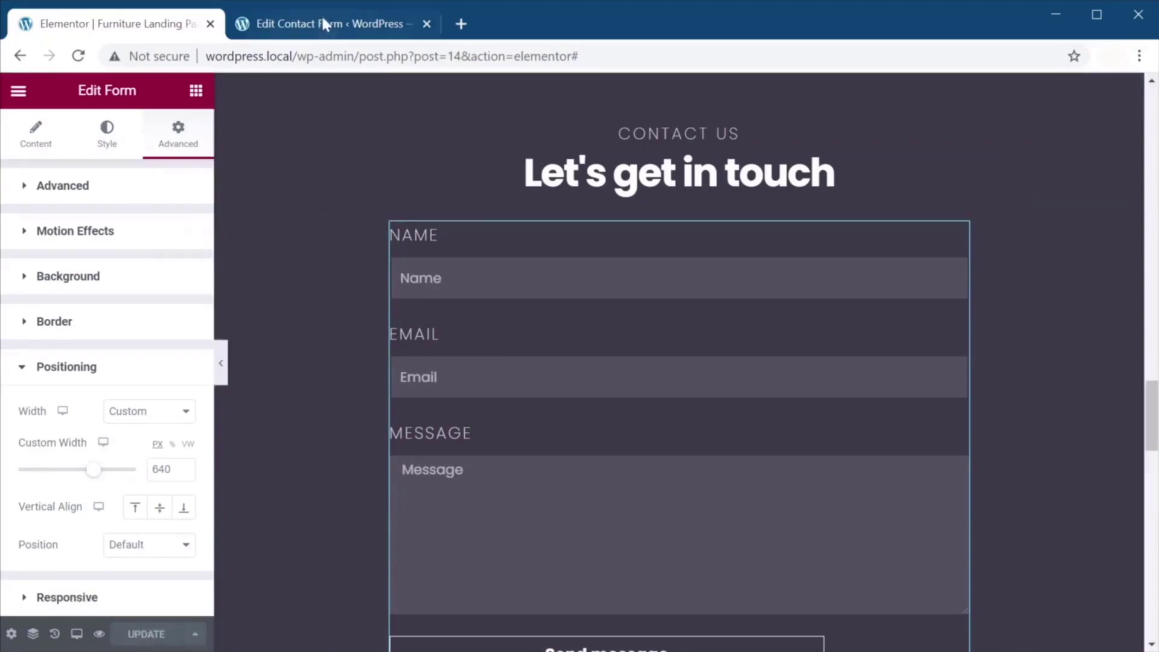
# Preview the landing page and scroll through the contact section.
pyautogui.click(322, 22)
pyautogui.click(116, 24)
pyautogui.click(97, 635)
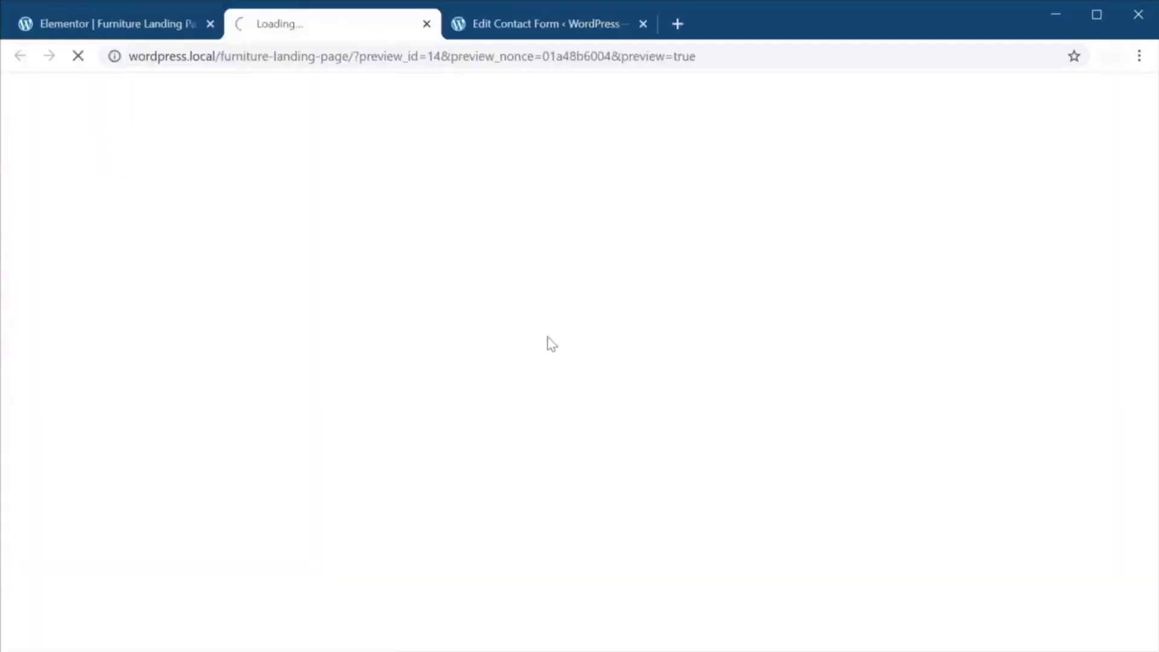
pyautogui.scroll(-15, 684, 301)
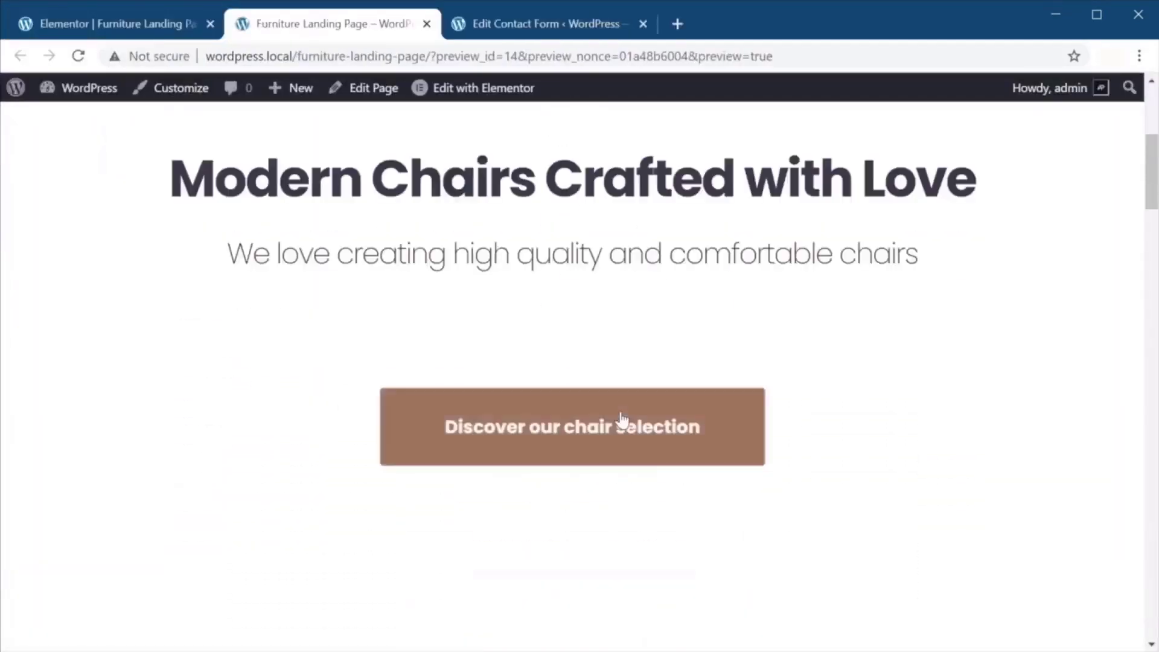
pyautogui.scroll(-18, 755, 381)
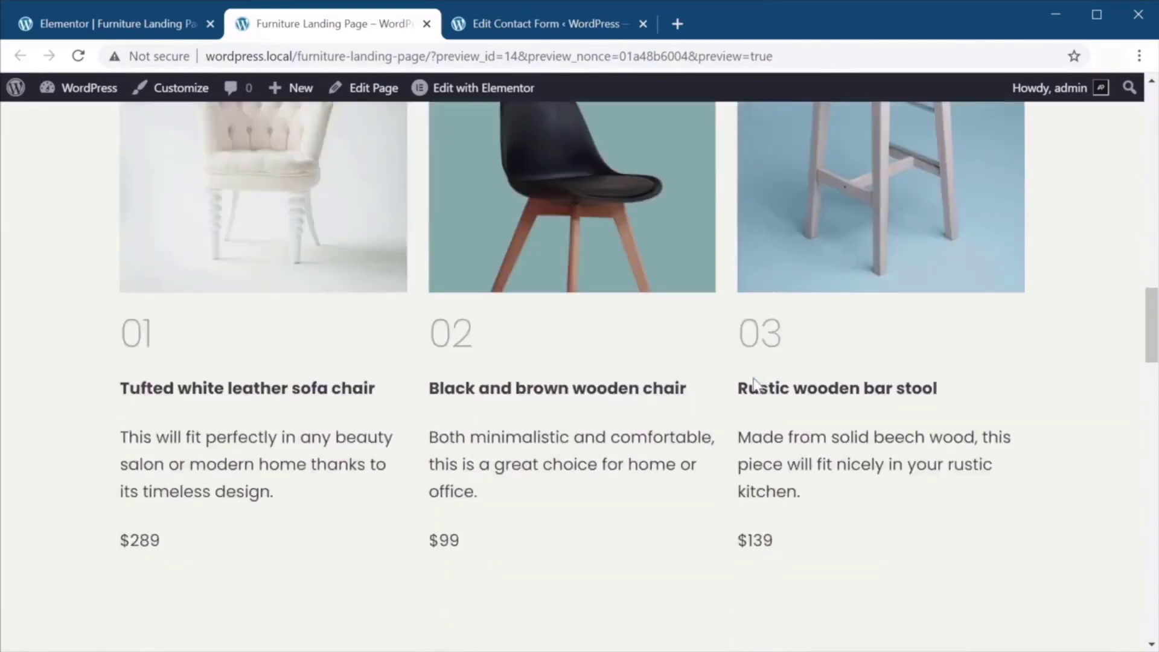
pyautogui.scroll(-9, 756, 385)
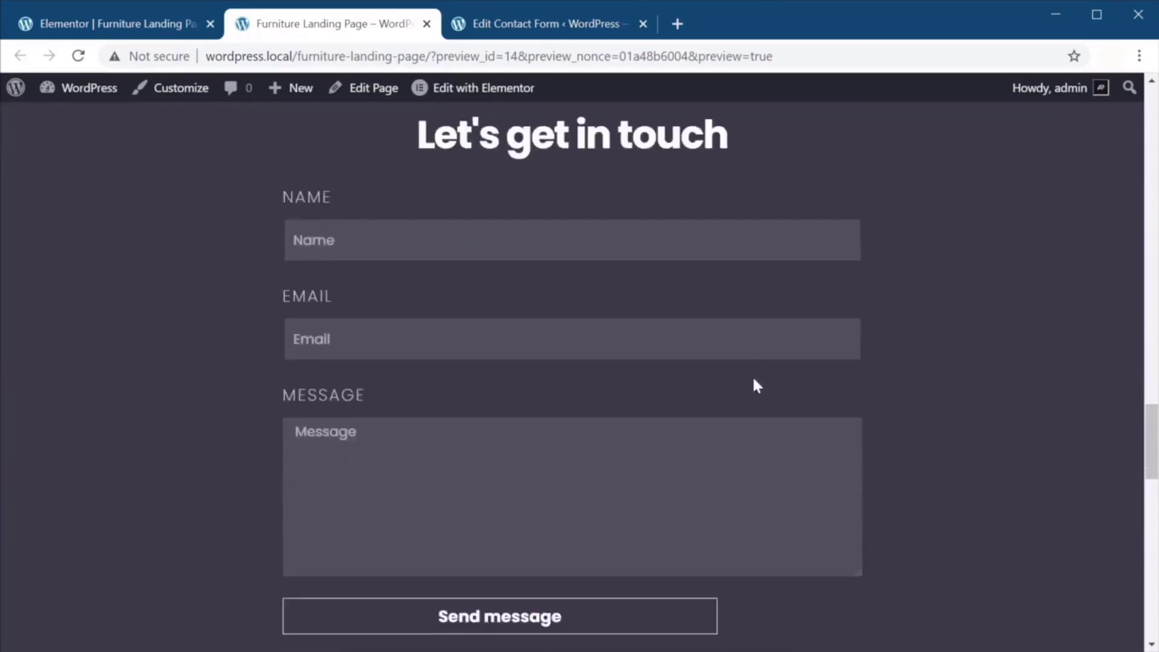
pyautogui.scroll(2, 744, 415)
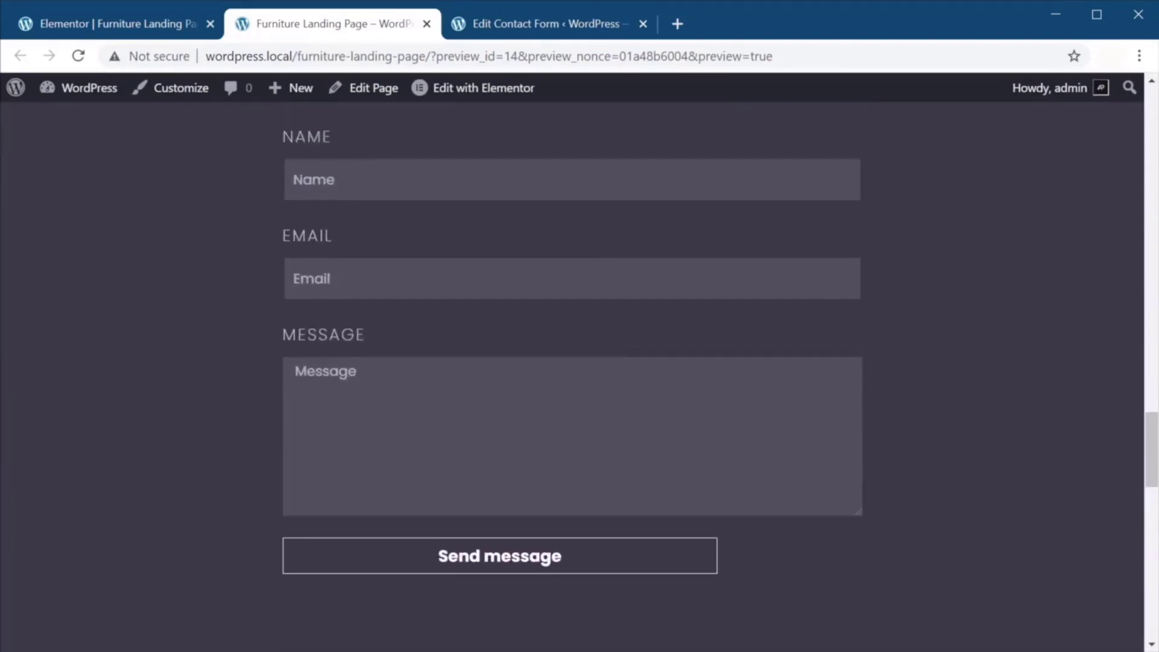
# Set the Send message button's Column Width to 100%, save, and reopen the preview.
pyautogui.click(114, 27)
pyautogui.scroll(-3, 512, 447)
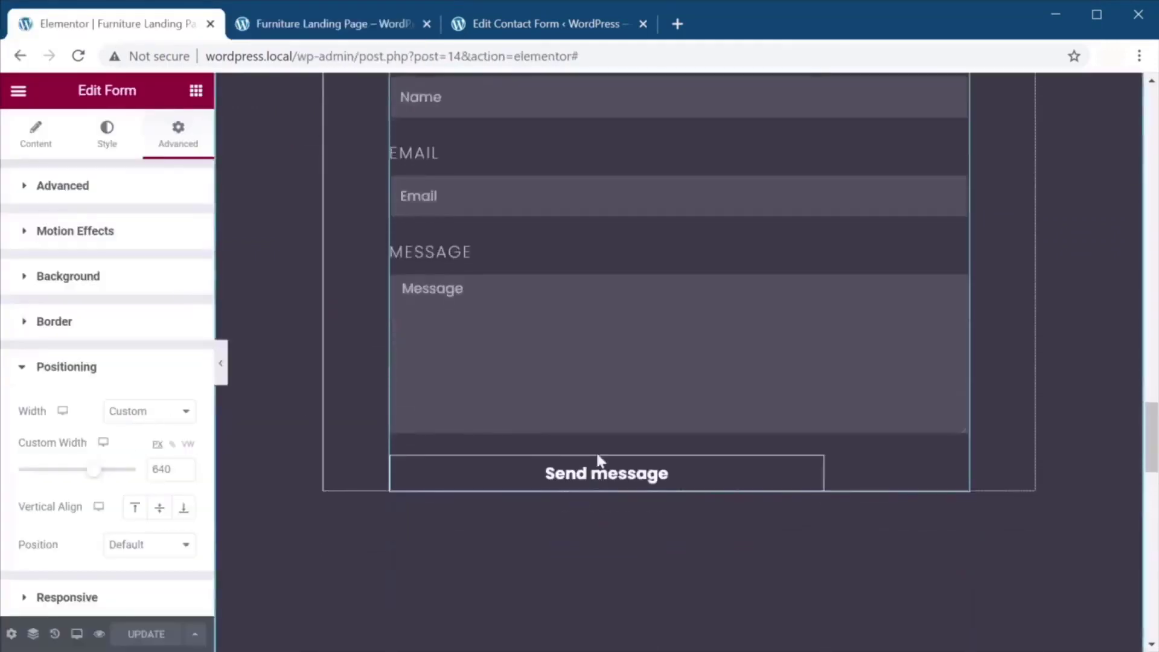
pyautogui.click(745, 480)
pyautogui.click(35, 133)
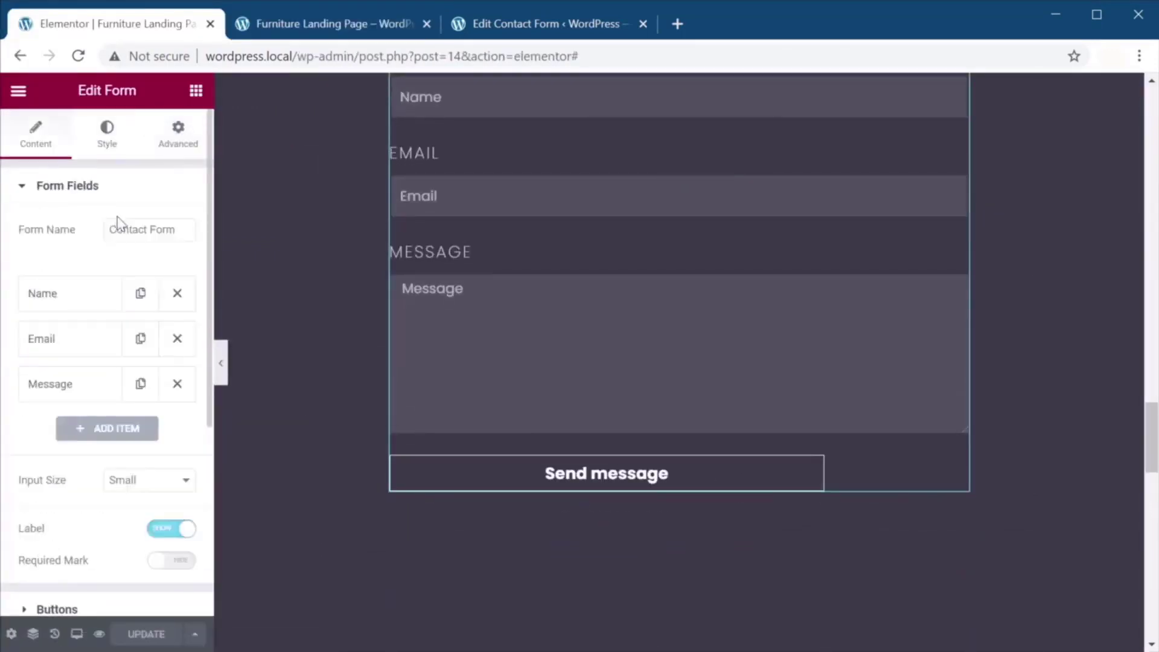
pyautogui.click(57, 607)
pyautogui.scroll(-2, 169, 474)
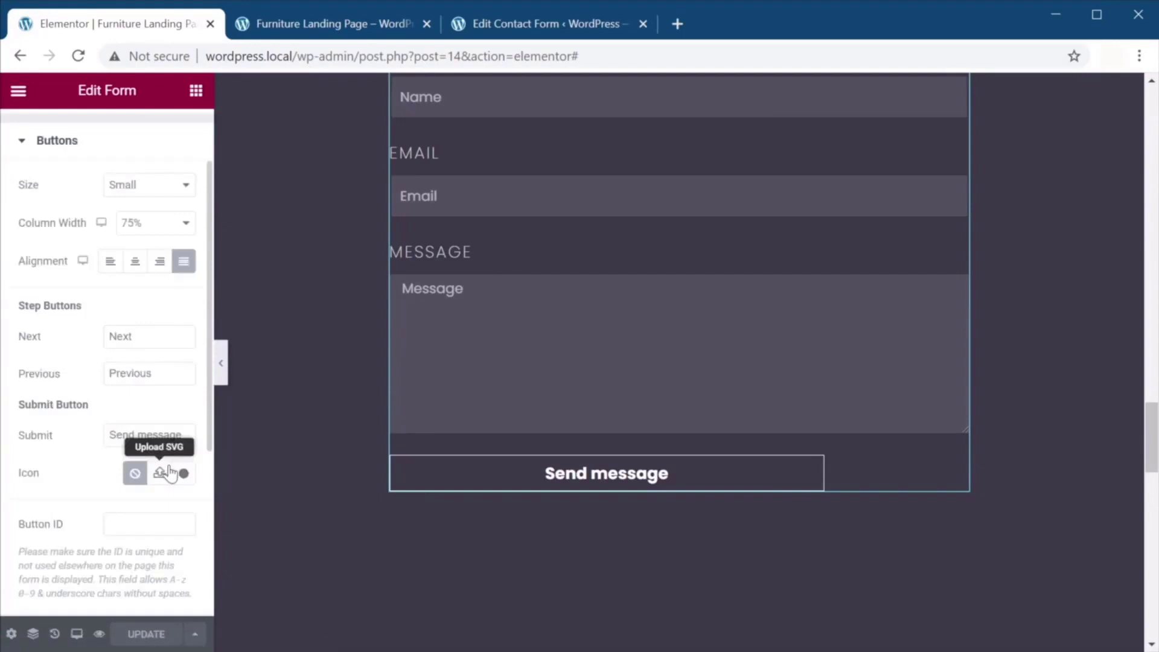
pyautogui.click(145, 223)
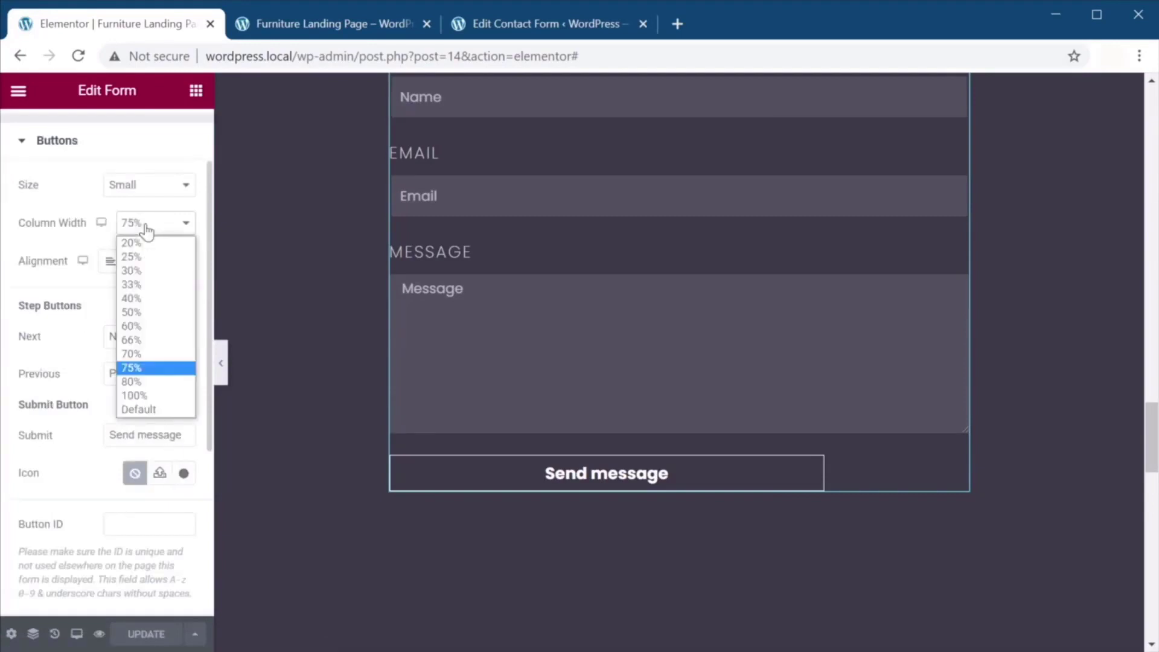
pyautogui.click(159, 394)
pyautogui.click(146, 634)
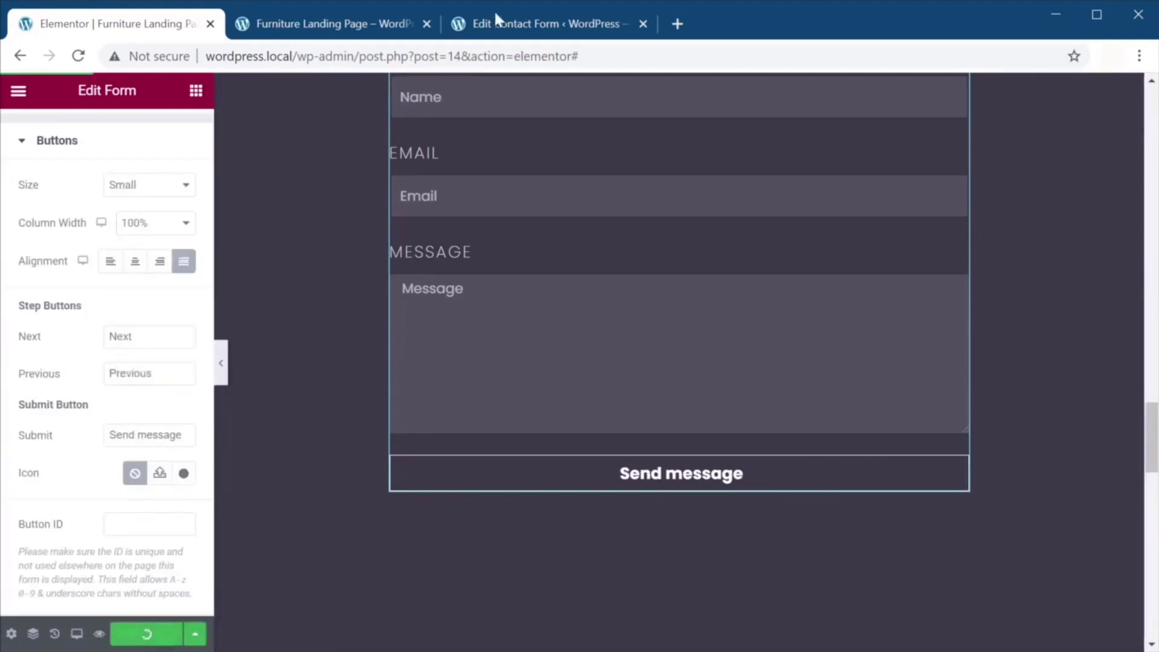
pyautogui.click(313, 23)
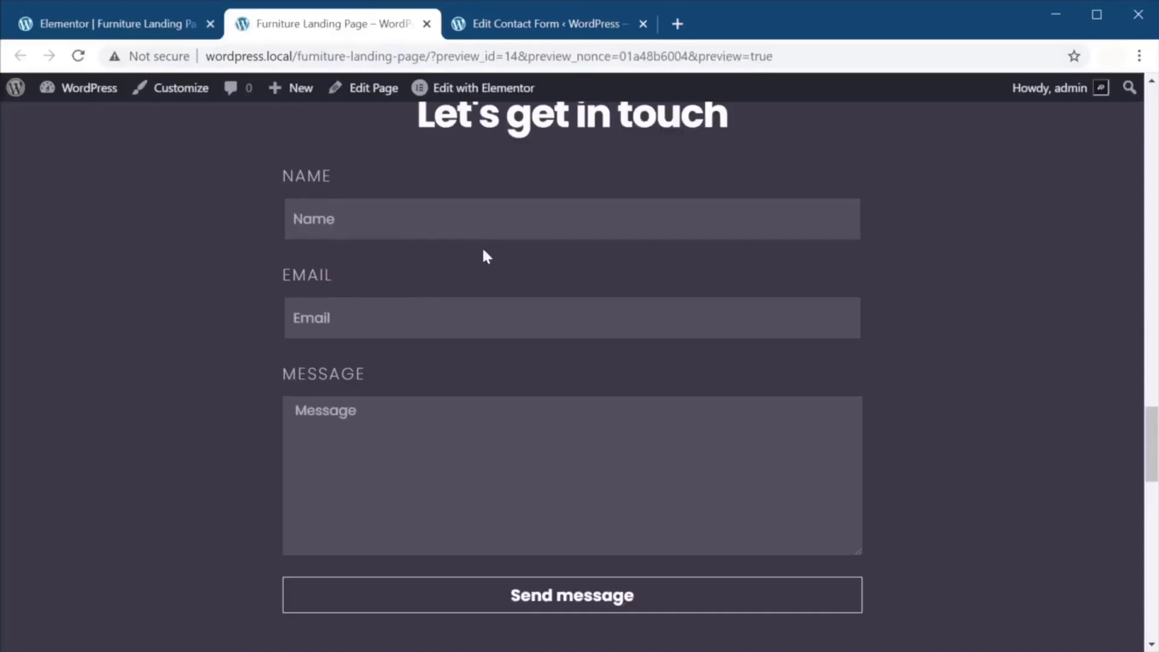
# Submit a name, e-mail and 'Hello, this is a test message.' through the preview form, then return to the editor.
pyautogui.write('Adi')
pyautogui.press('Tab')
pyautogui.press('Tab')
pyautogui.write('Hello, this i')
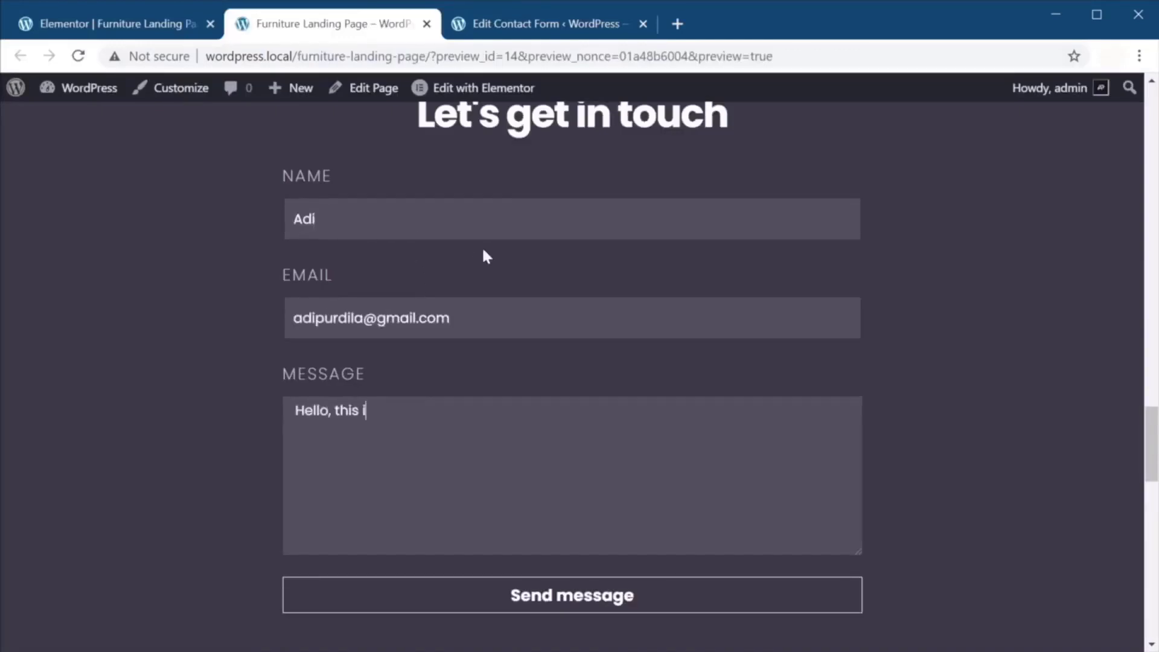
pyautogui.write('s a test message.')
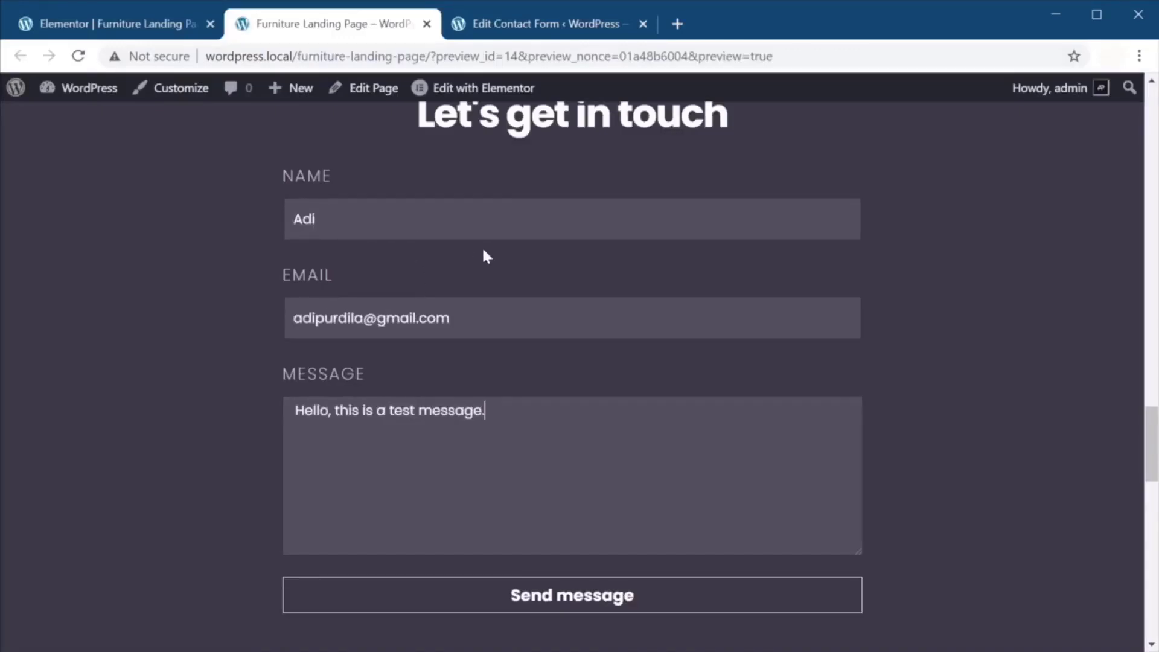
pyautogui.click(574, 597)
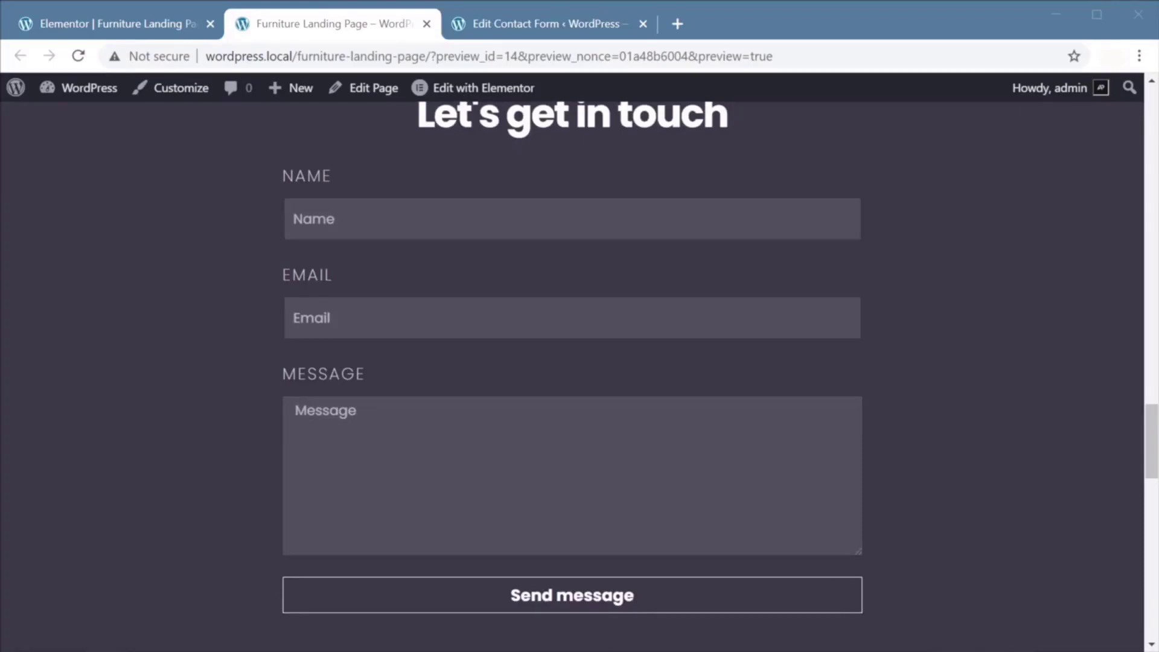
pyautogui.scroll(-3, 891, 259)
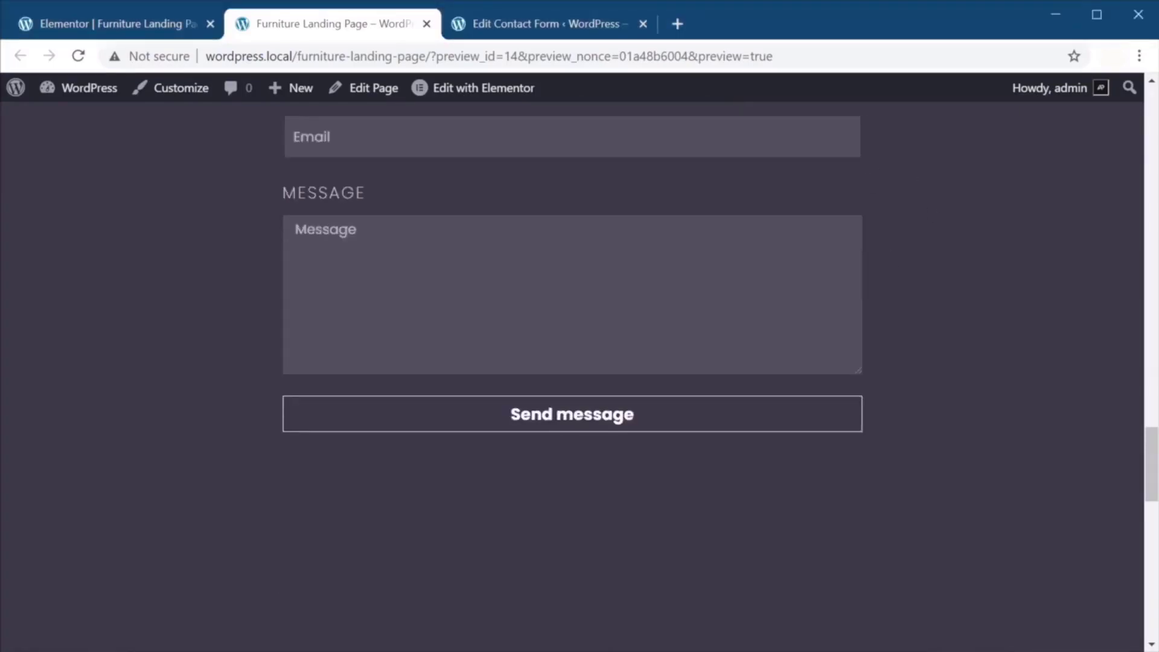
pyautogui.click(178, 25)
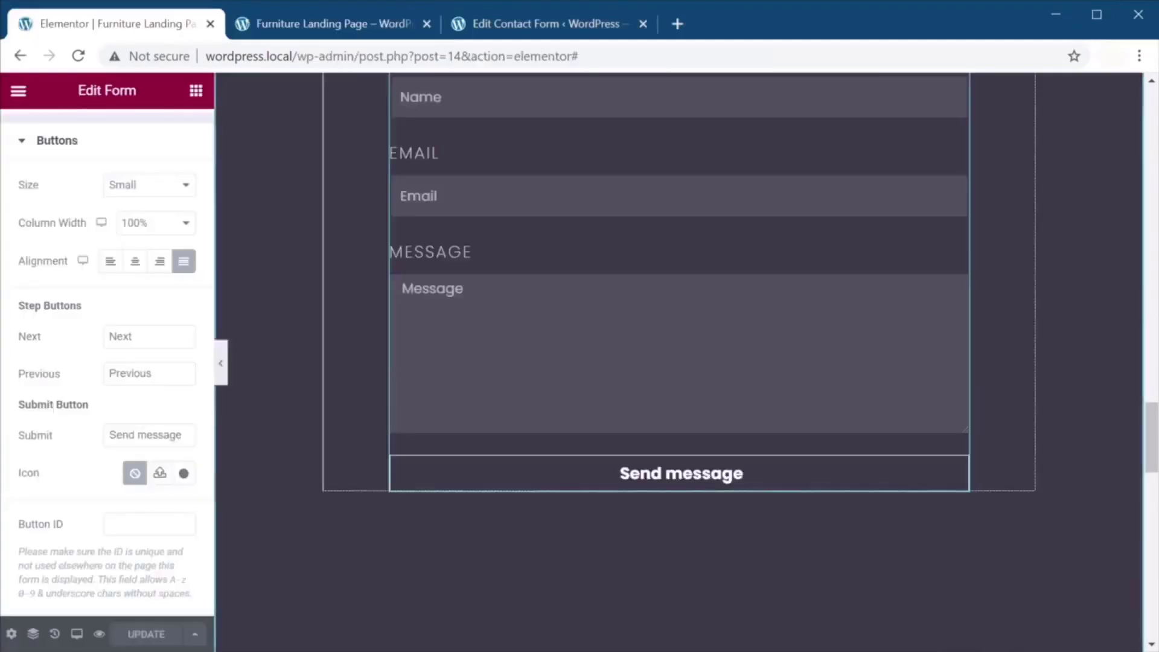
# Expand and review the form's Email settings.
pyautogui.scroll(3, 686, 519)
pyautogui.scroll(-2, 691, 491)
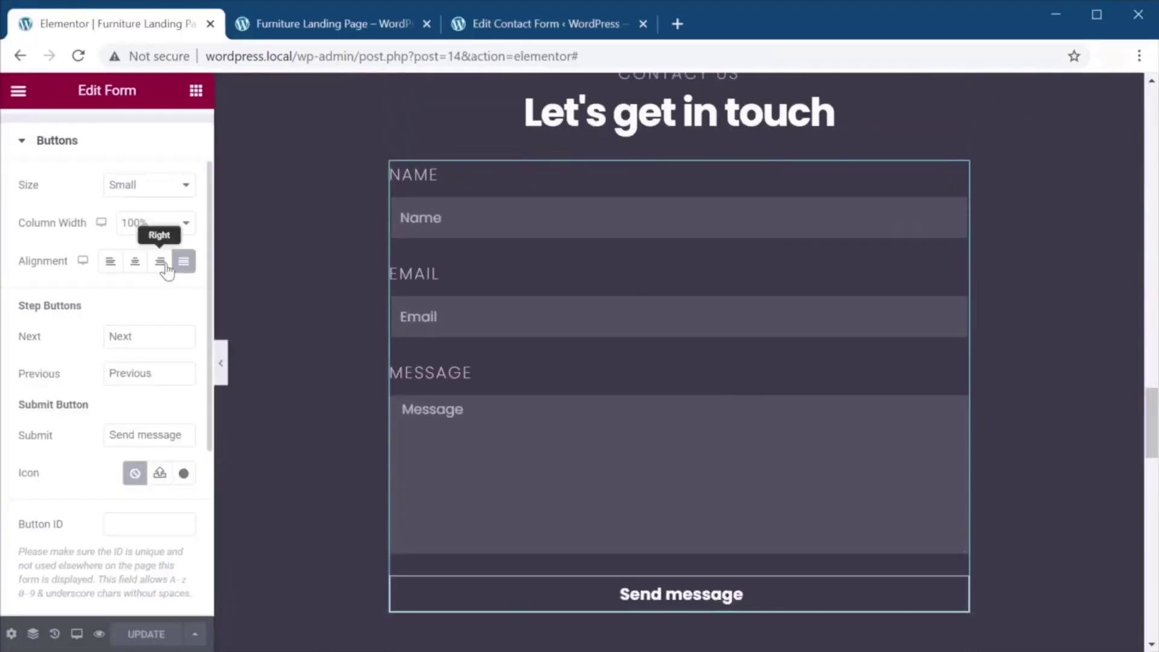
pyautogui.scroll(-5, 164, 269)
pyautogui.click(102, 400)
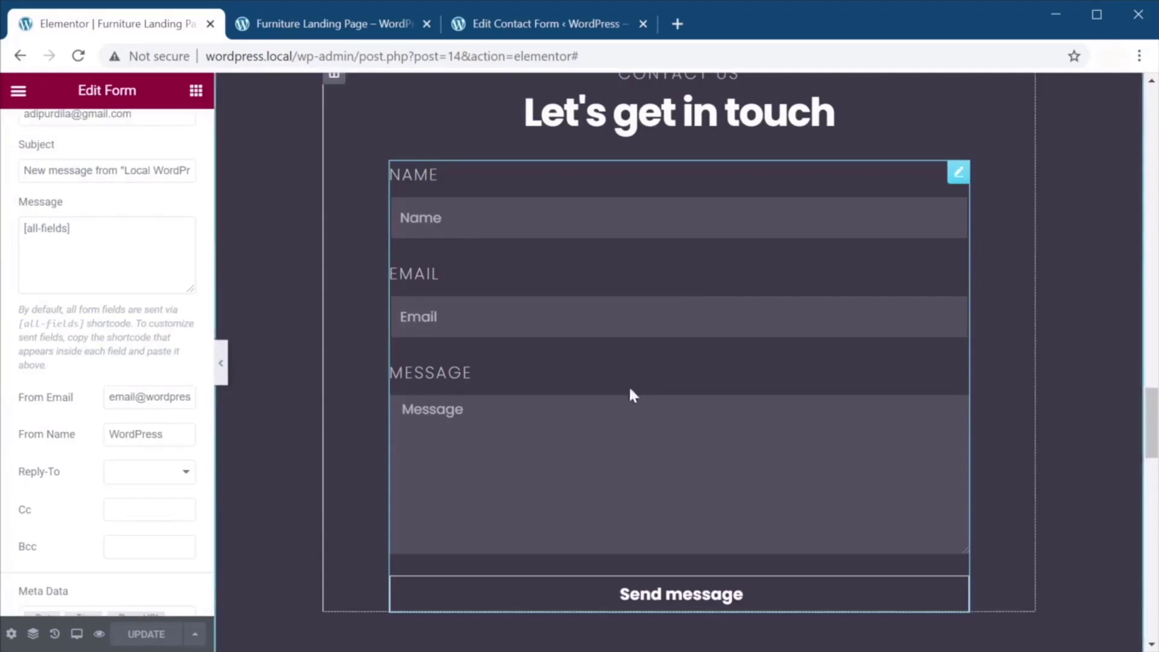
pyautogui.scroll(2, 631, 393)
pyautogui.scroll(4, 733, 316)
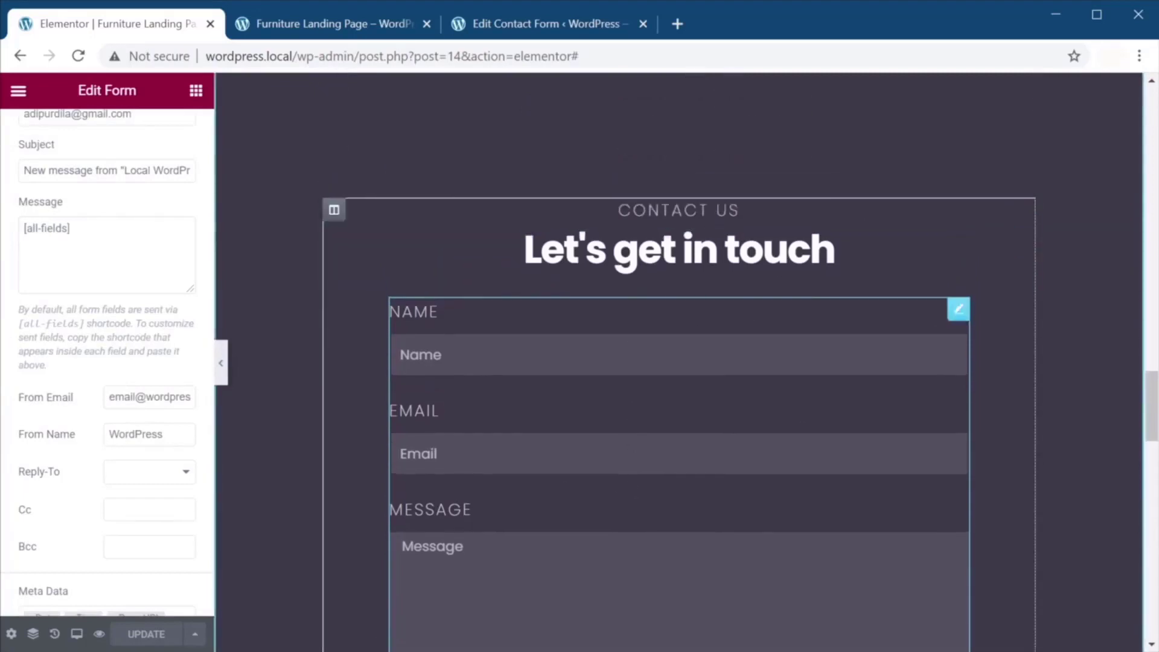
pyautogui.scroll(-8, 679, 363)
# Review the Send message button's content and style settings.
pyautogui.click(635, 481)
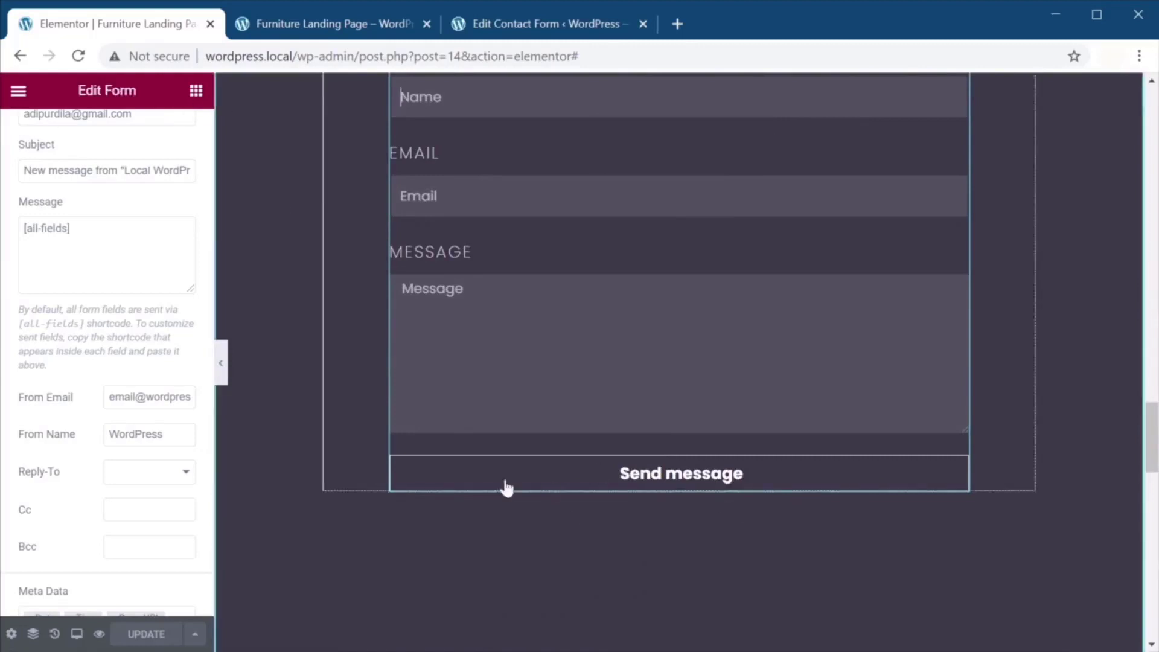
pyautogui.scroll(5, 121, 326)
pyautogui.click(55, 232)
pyautogui.click(111, 140)
pyautogui.scroll(-5, 107, 356)
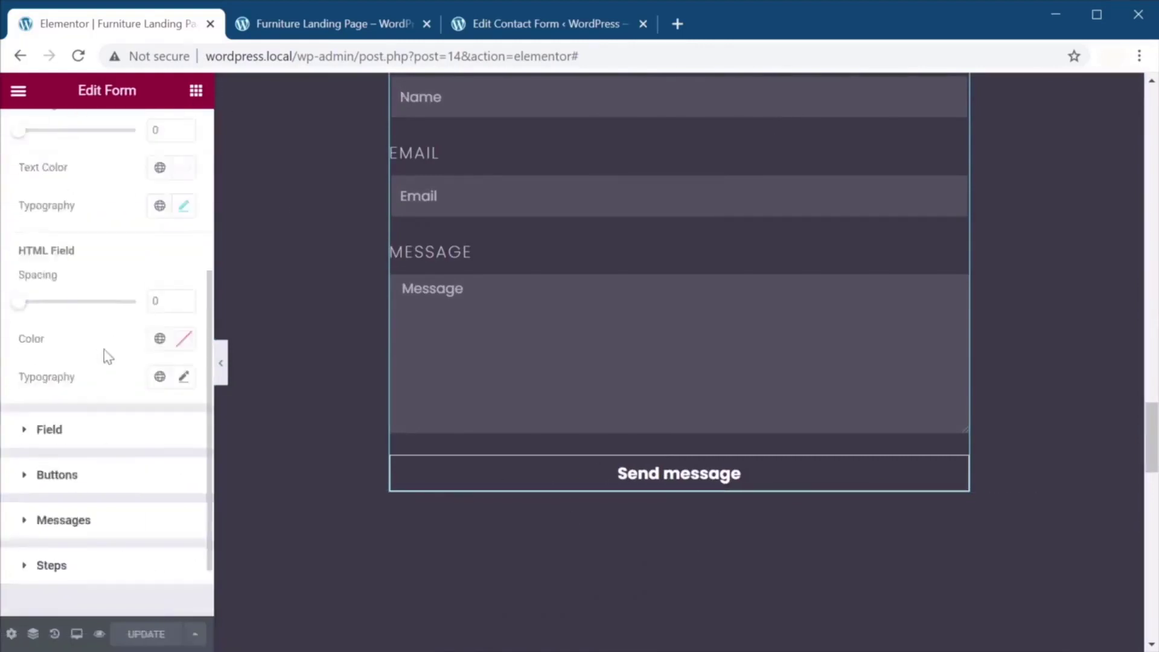
pyautogui.click(139, 421)
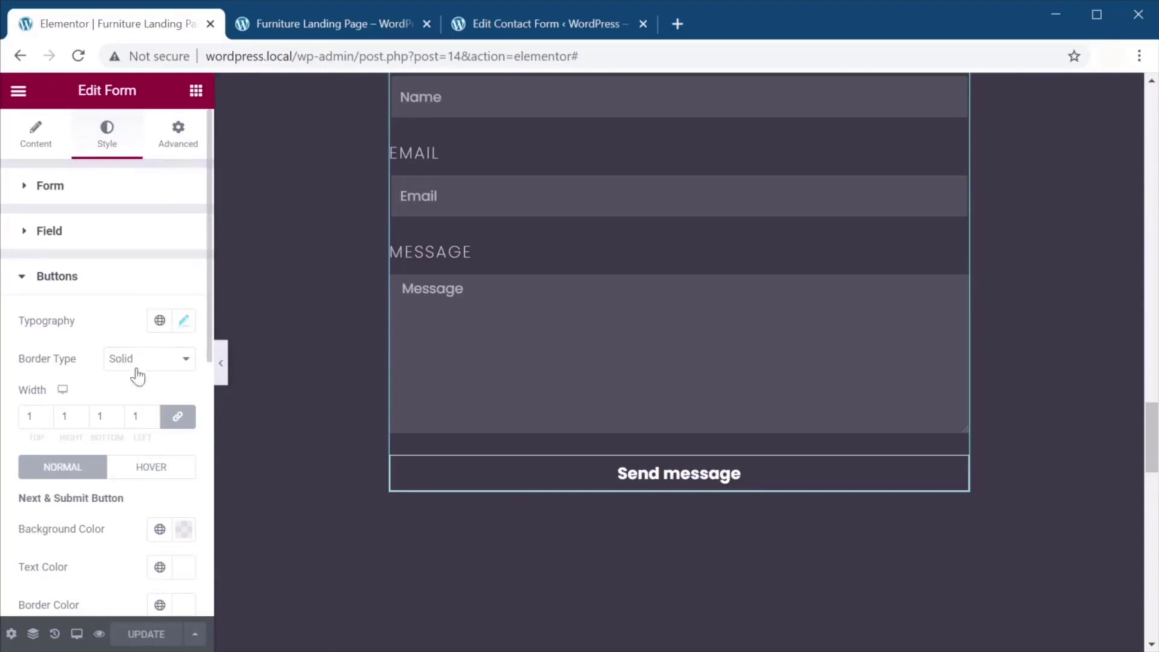
pyautogui.scroll(-3, 178, 420)
pyautogui.scroll(2, 180, 422)
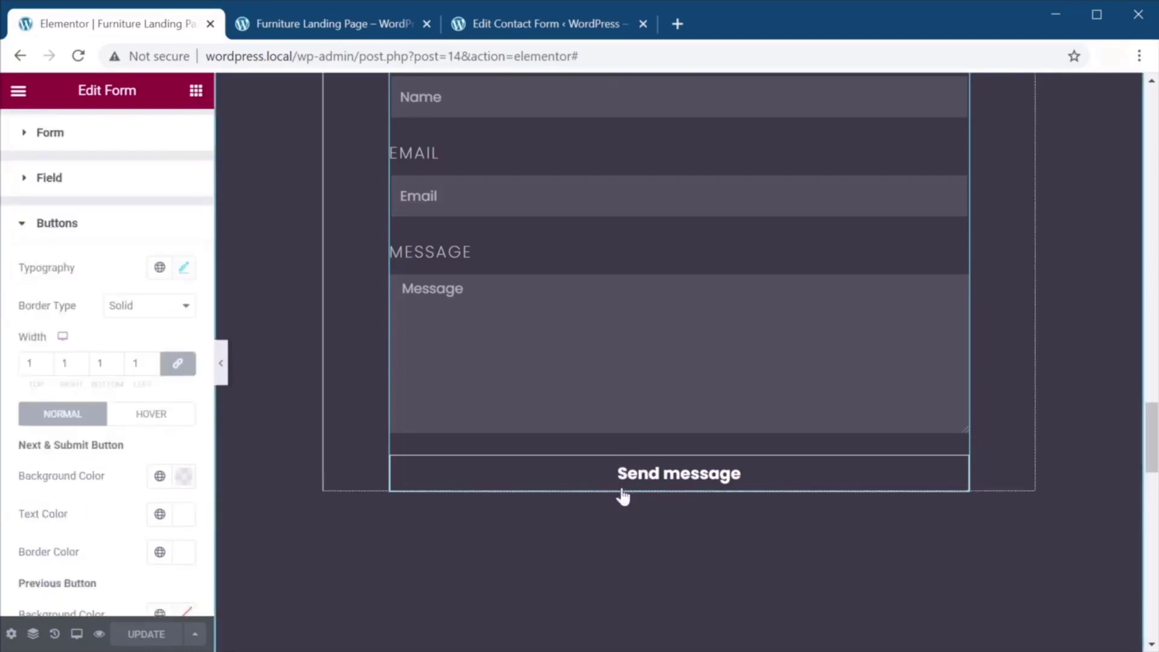
pyautogui.scroll(2, 163, 292)
# Check the form's Advanced settings and bring up the editor's main menu.
pyautogui.click(188, 136)
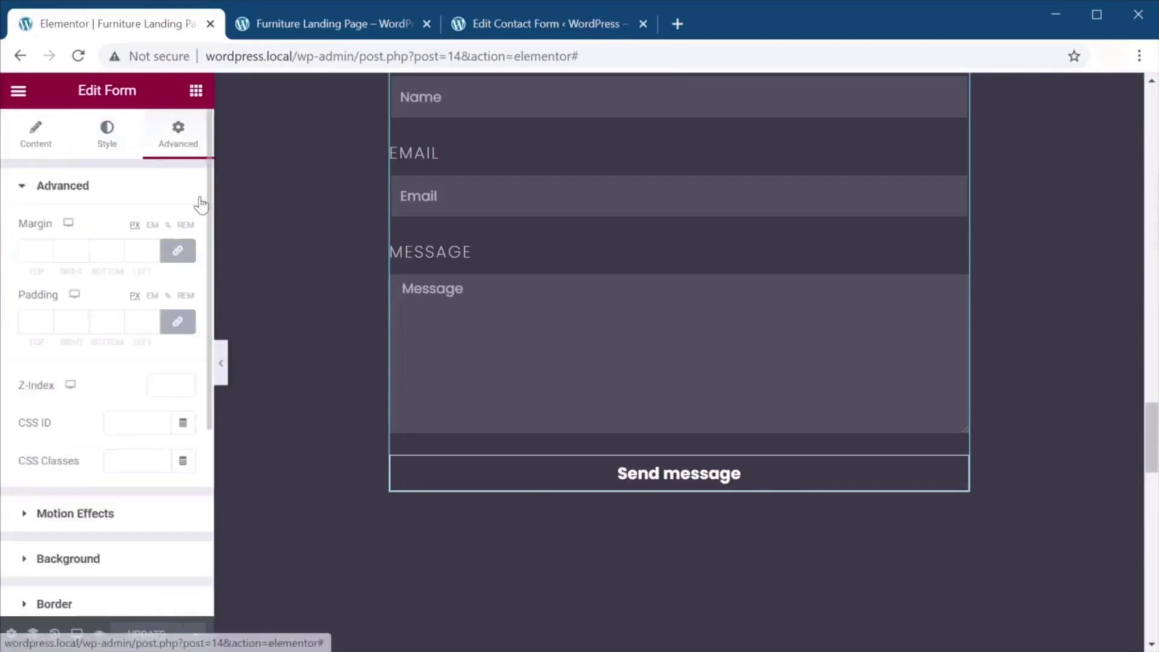
pyautogui.scroll(-2, 104, 372)
pyautogui.scroll(2, 115, 372)
pyautogui.scroll(-3, 129, 371)
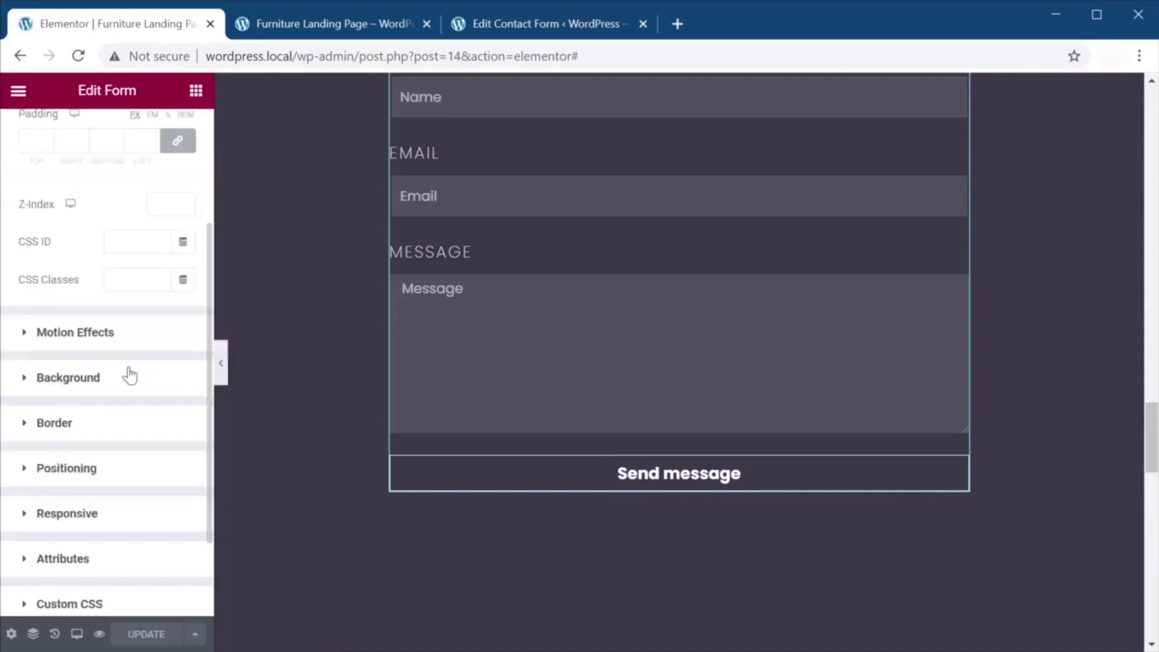
pyautogui.scroll(3, 129, 374)
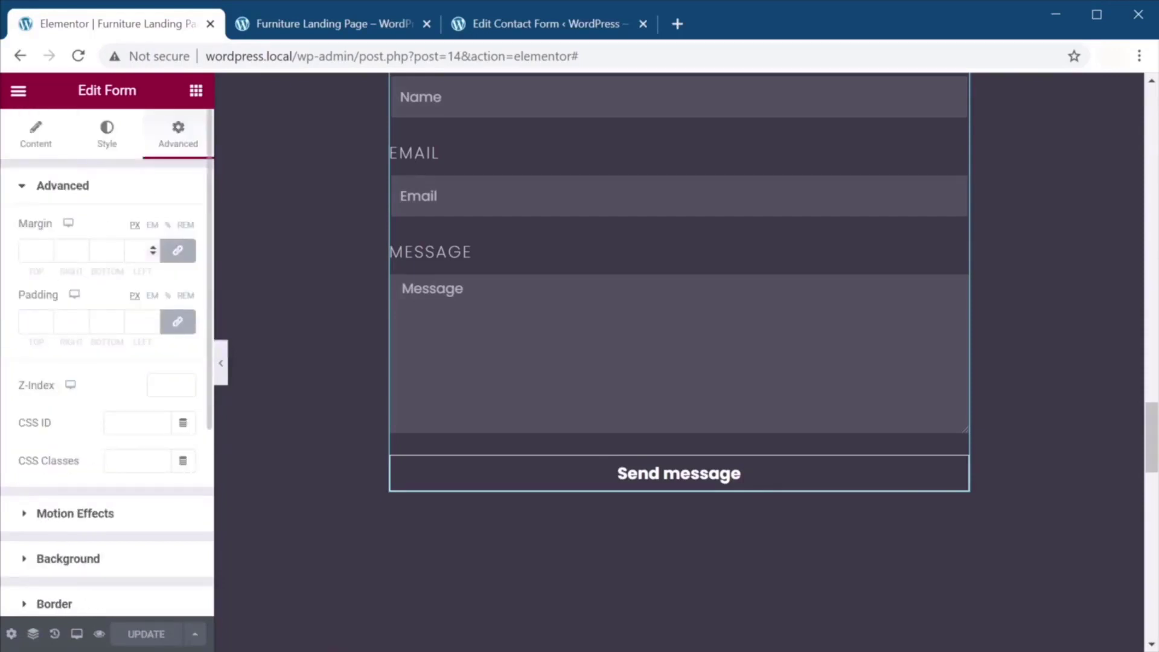
pyautogui.click(18, 92)
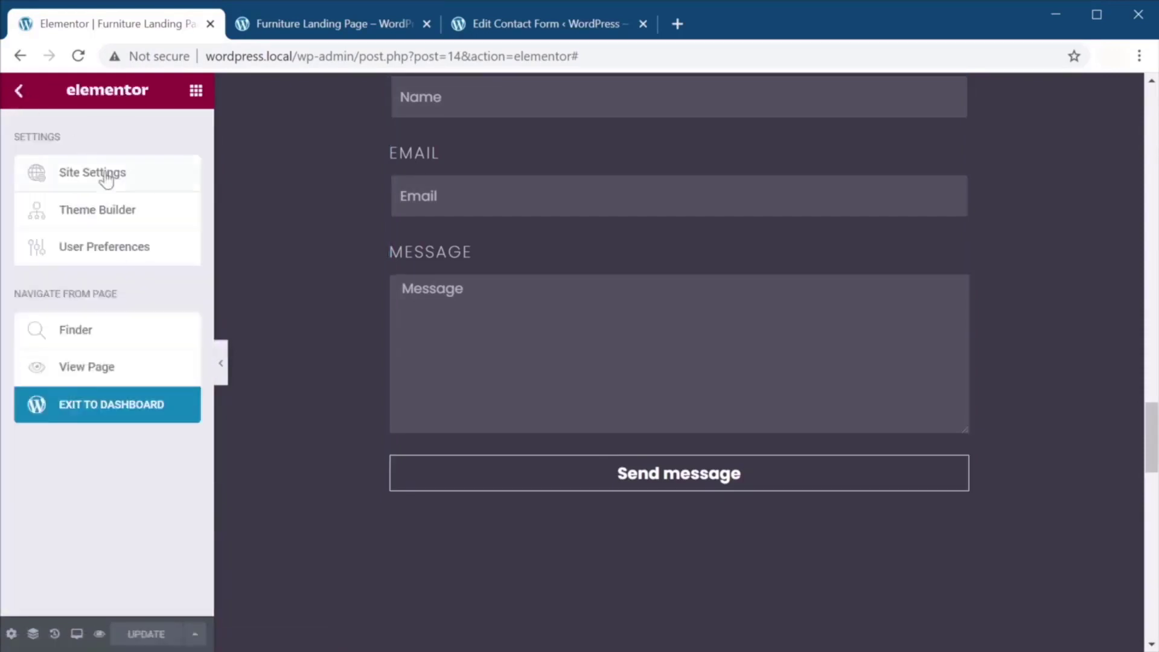
# Set global button padding to 24 px, with 64 px right and left, and save.
pyautogui.click(106, 187)
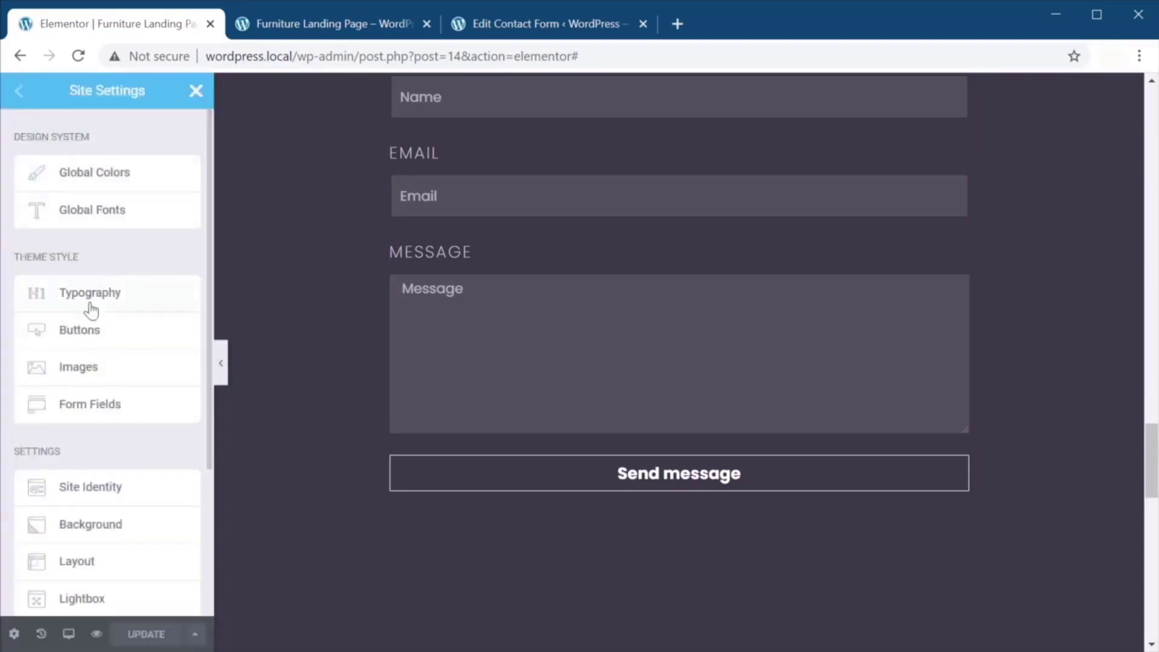
pyautogui.click(93, 332)
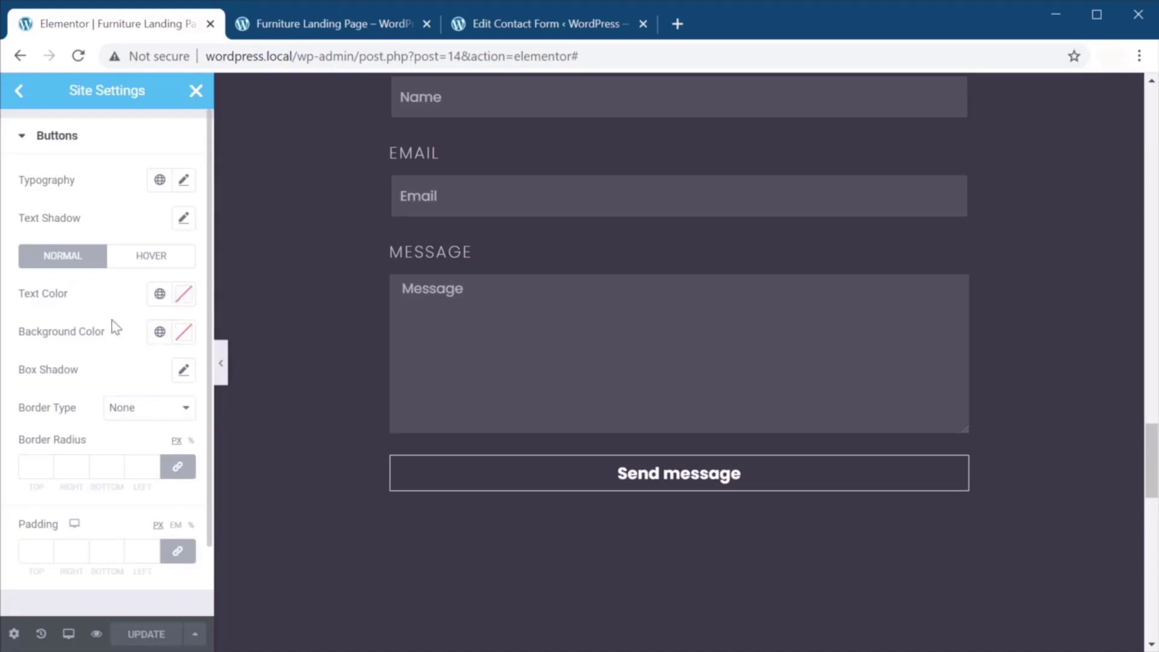
pyautogui.scroll(-2, 116, 328)
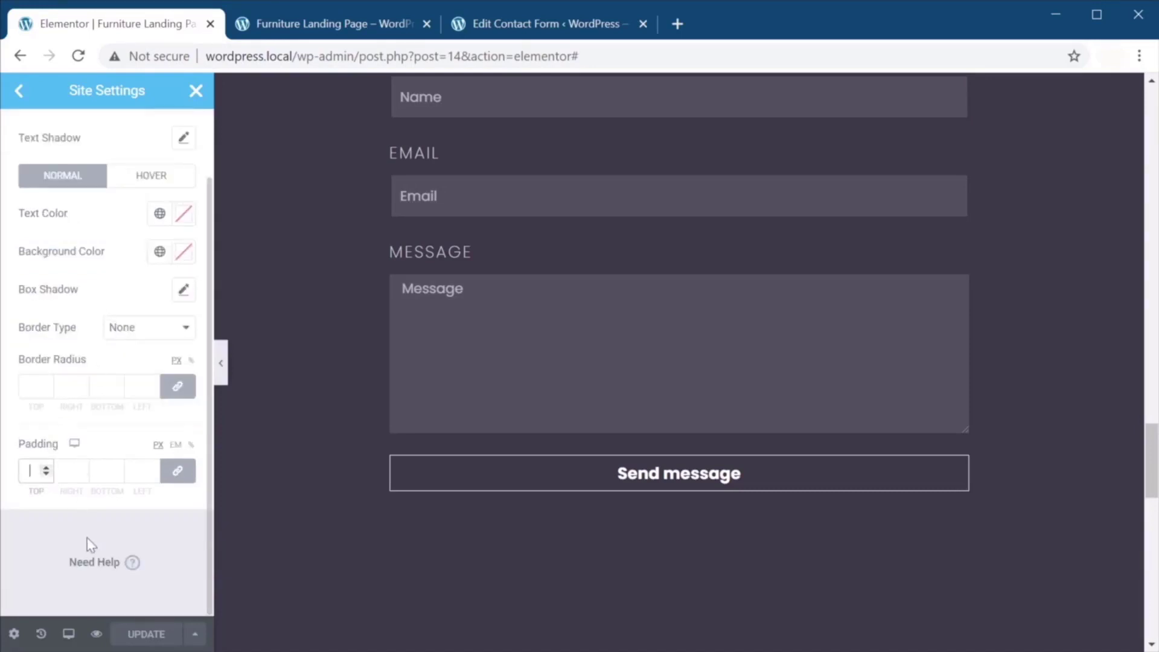
pyautogui.write('24')
pyautogui.press('Tab')
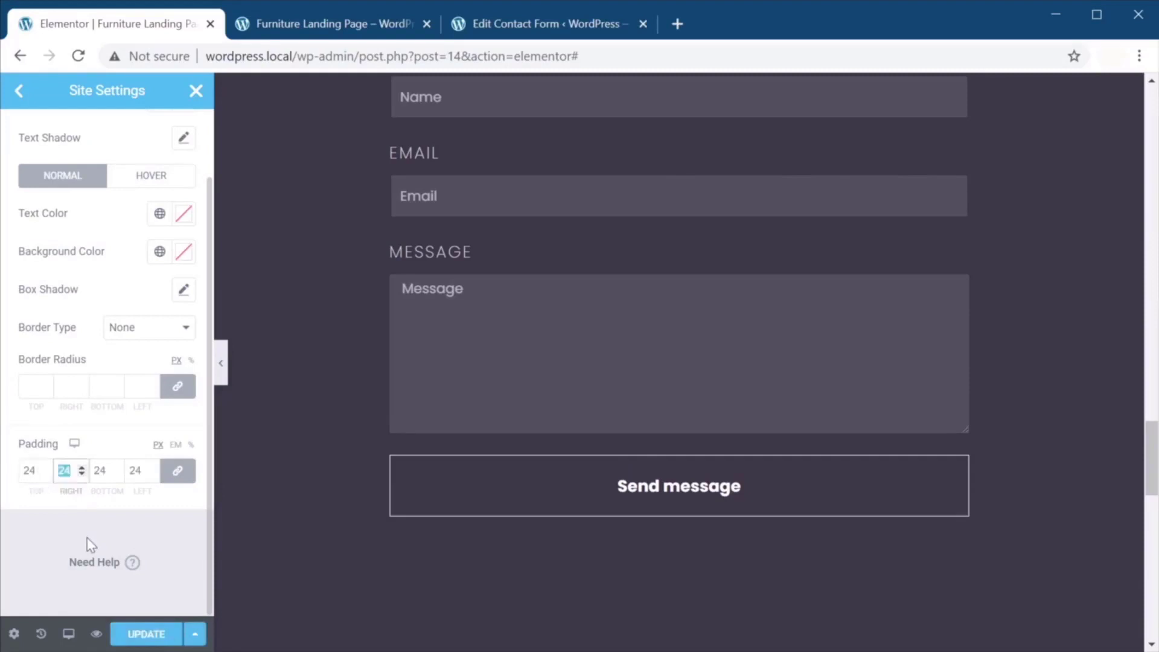
pyautogui.click(178, 472)
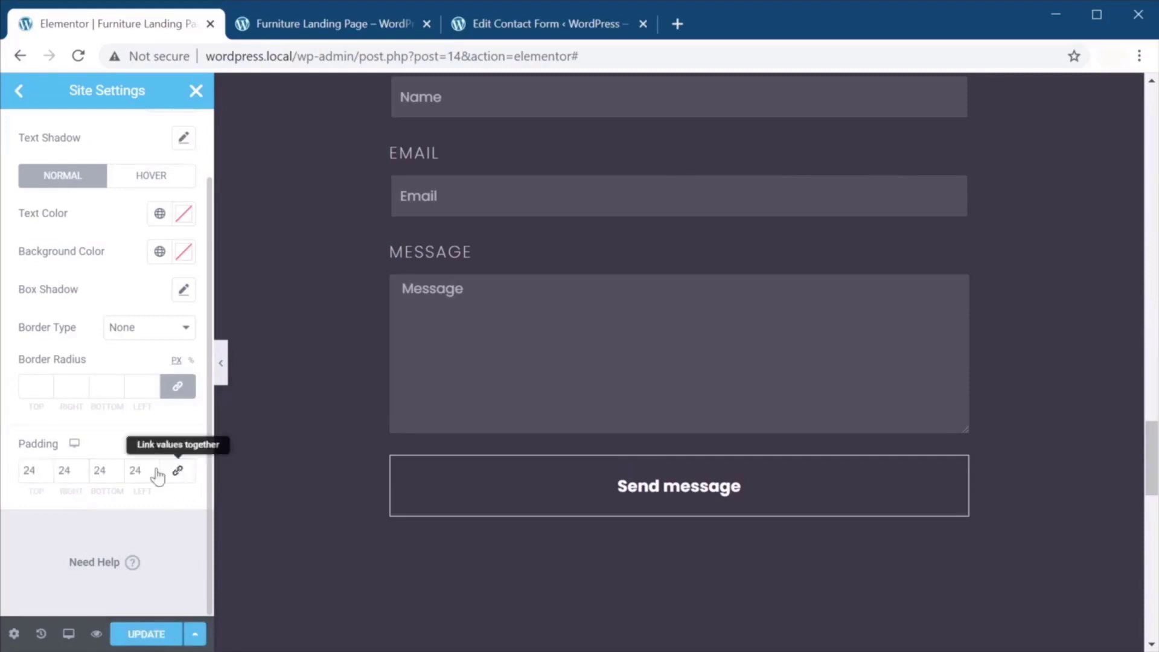
pyautogui.doubleClick(65, 470)
pyautogui.write('64')
pyautogui.doubleClick(135, 470)
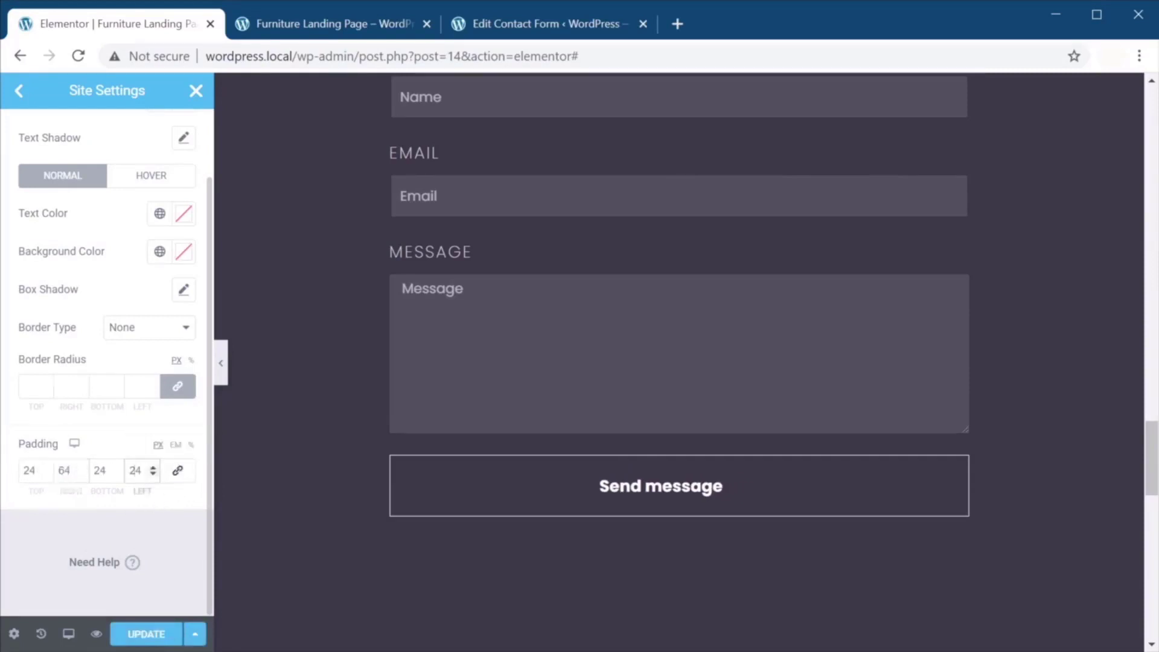
pyautogui.write('64')
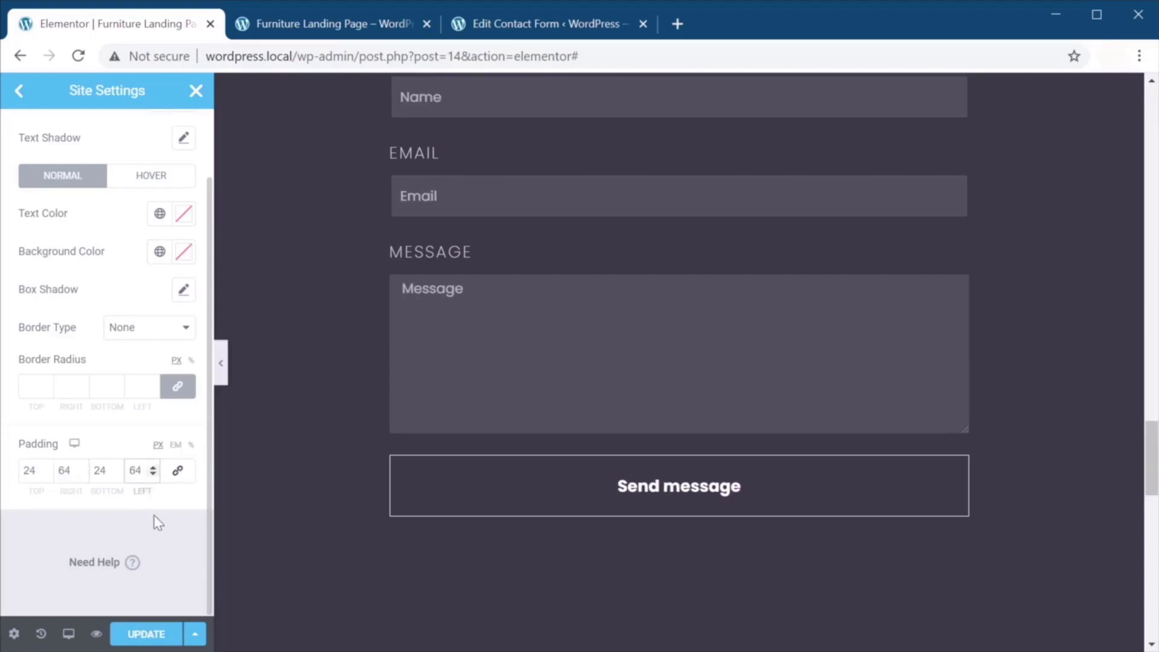
pyautogui.click(155, 633)
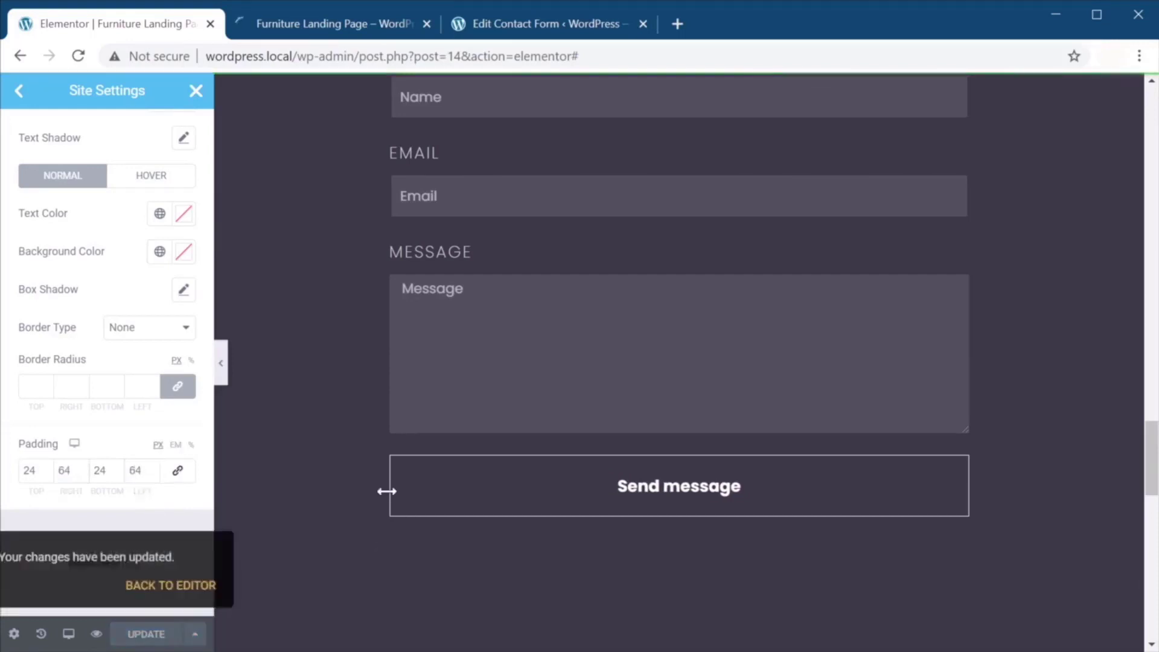
# Give global form fields 16 px padding, save, and close Site Settings.
pyautogui.scroll(2, 468, 476)
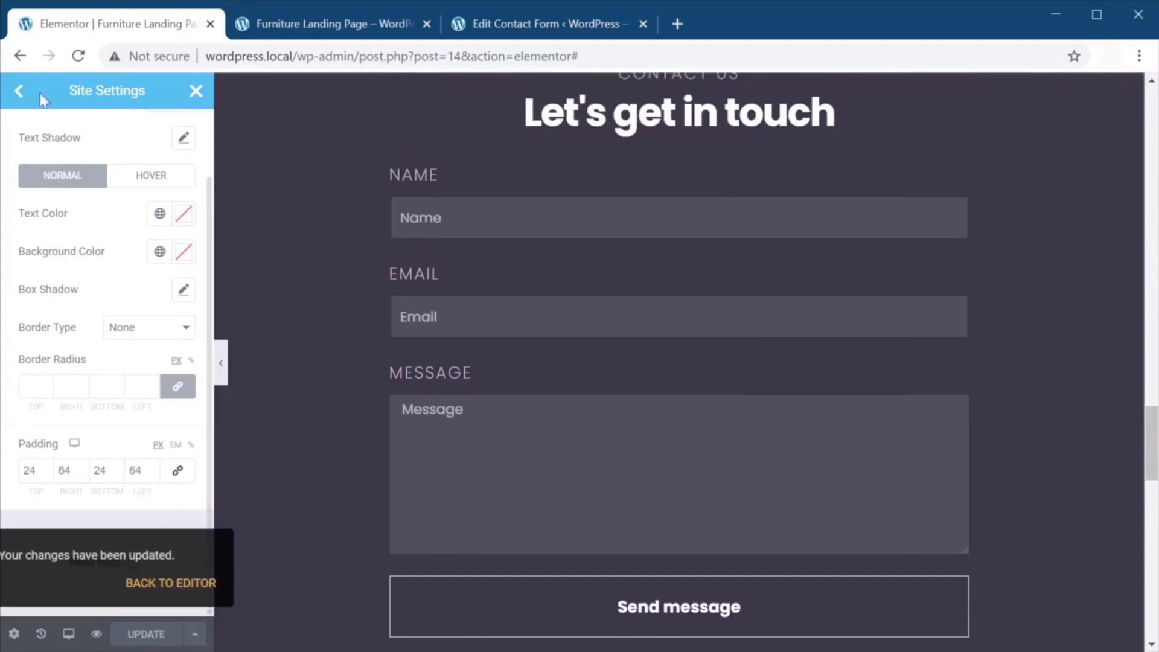
pyautogui.click(40, 96)
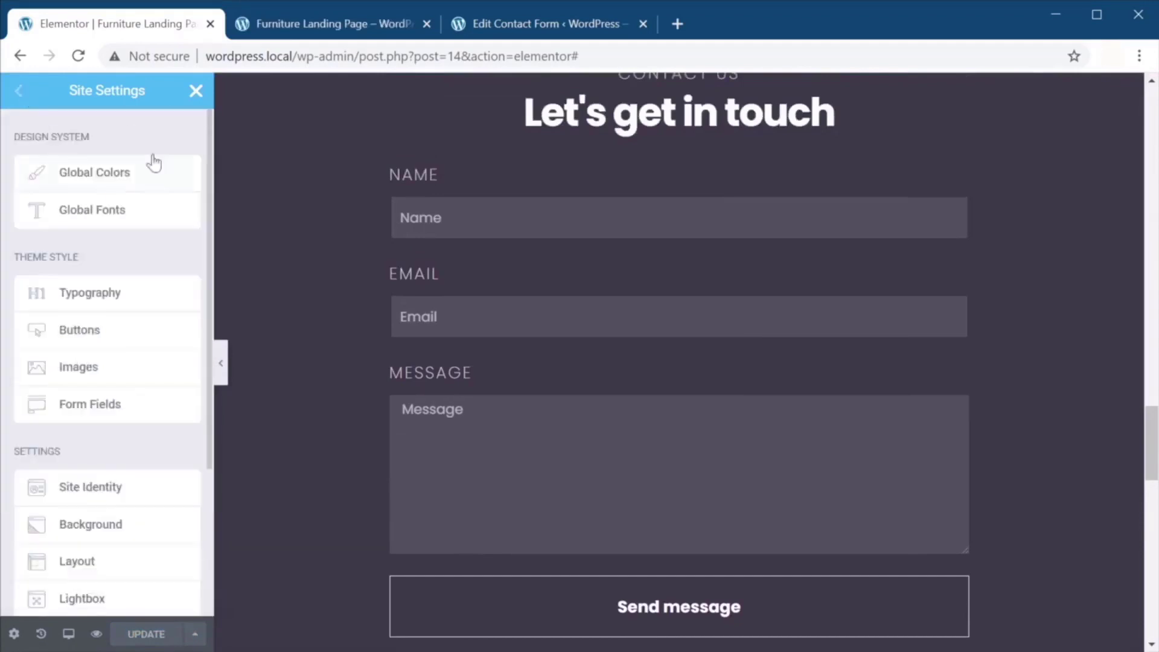
pyautogui.click(120, 418)
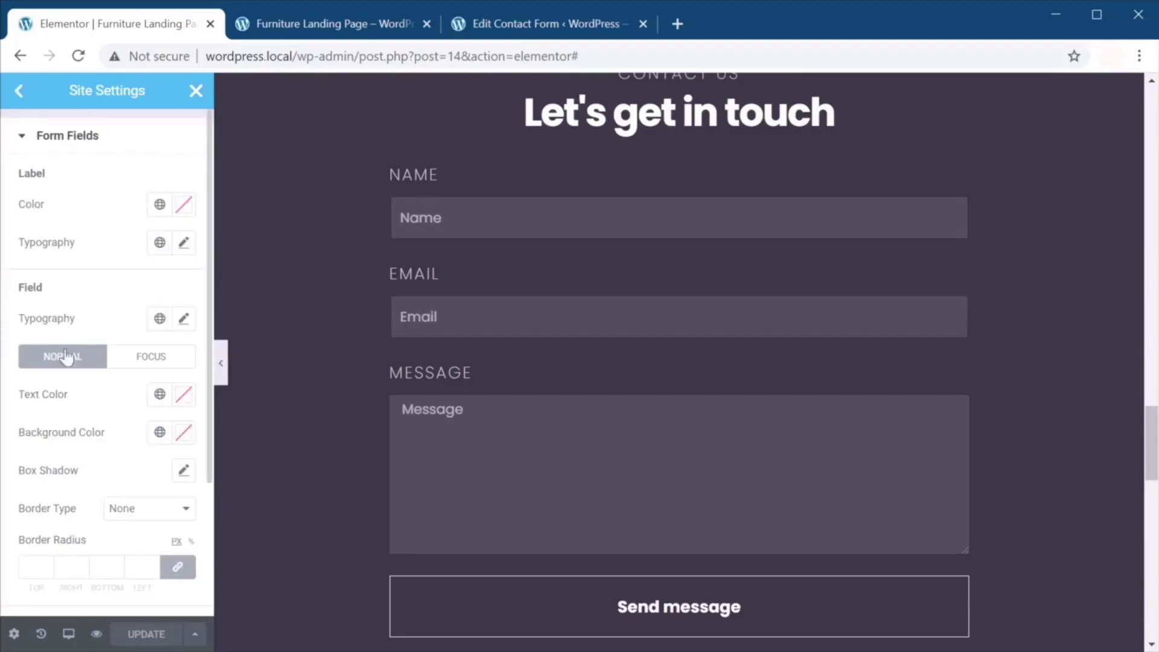
pyautogui.scroll(-2, 129, 383)
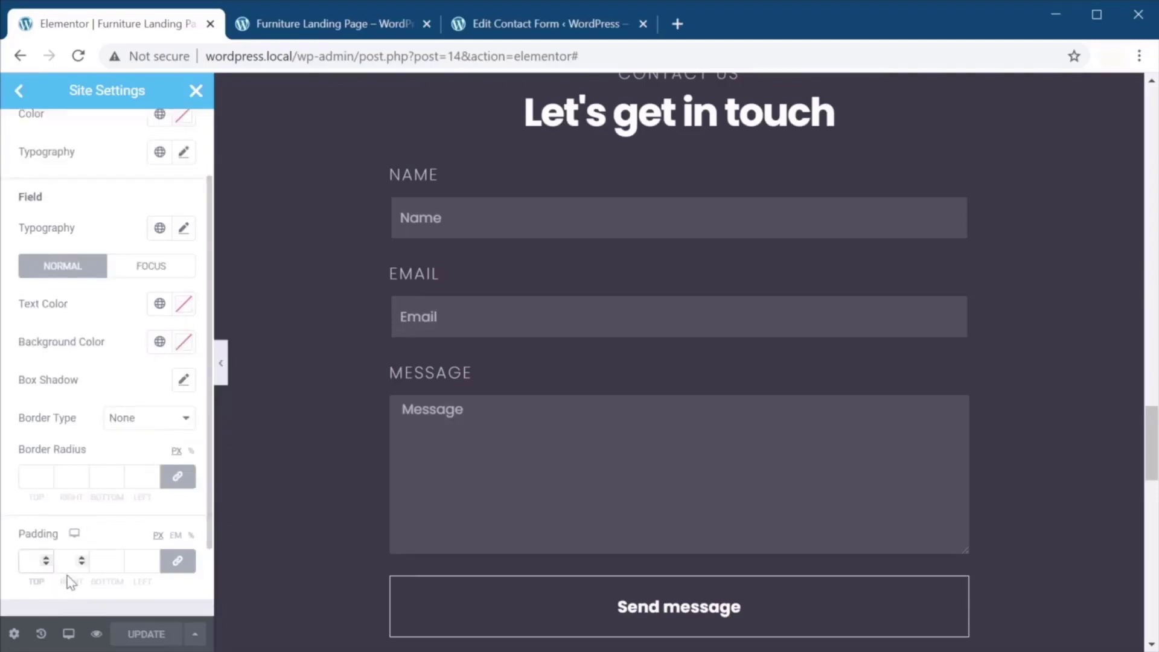
pyautogui.write('16')
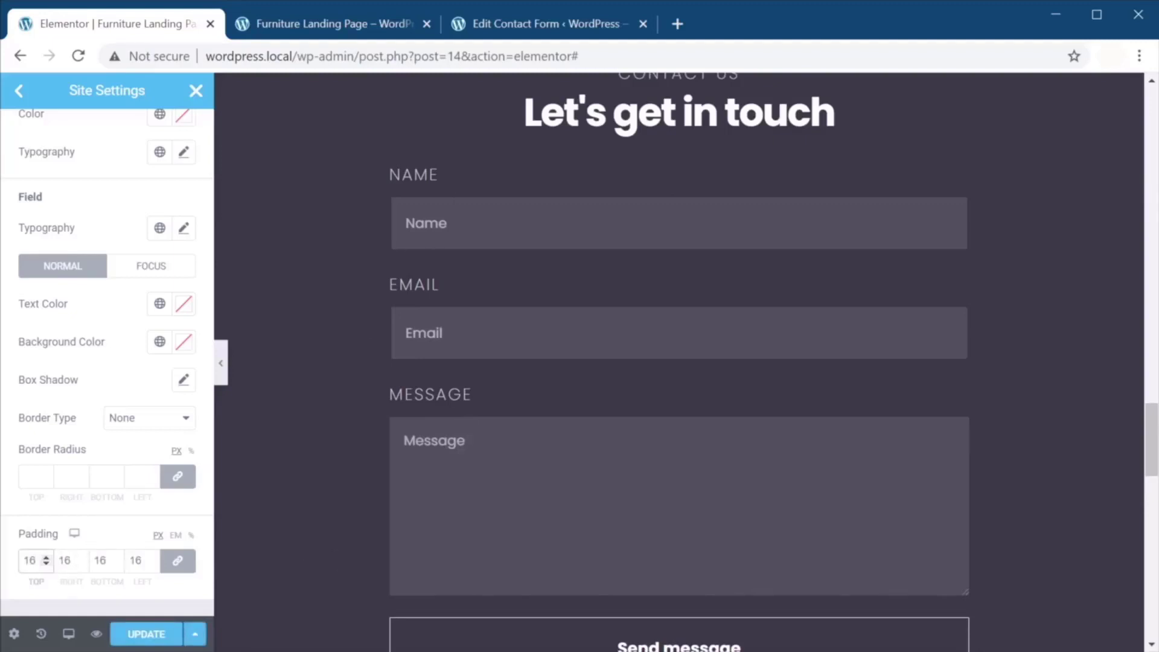
pyautogui.scroll(-2, 415, 289)
pyautogui.click(158, 637)
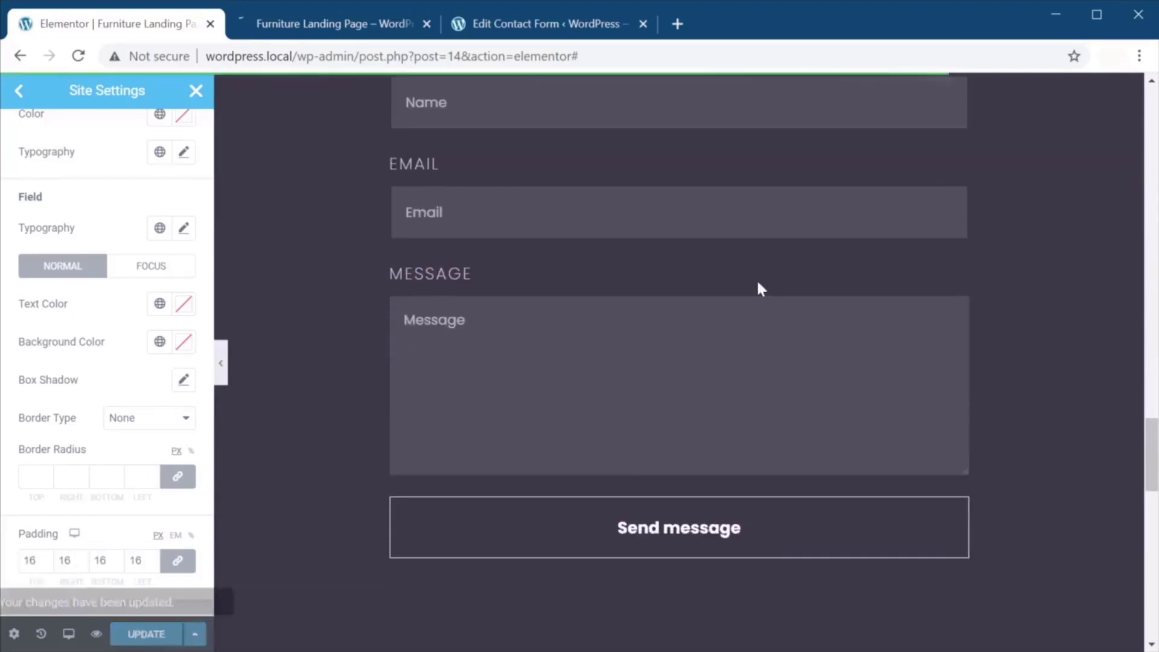
pyautogui.click(195, 91)
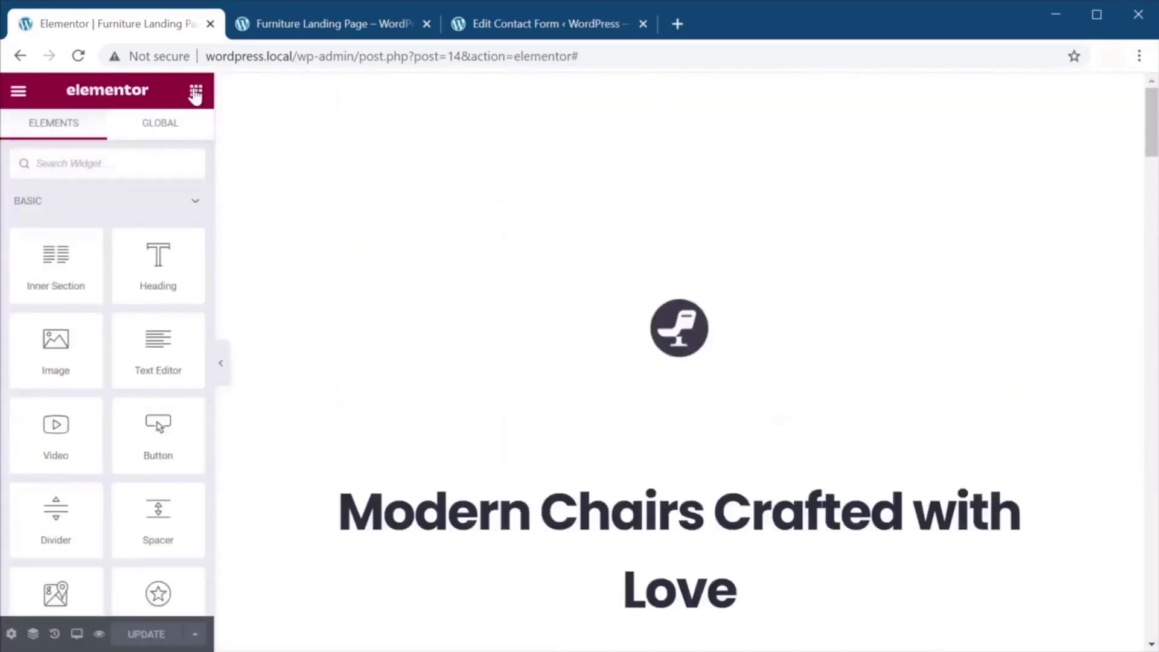
# Add a Text Editor widget below the form containing the pasted required-fields note.
pyautogui.scroll(-15, 470, 302)
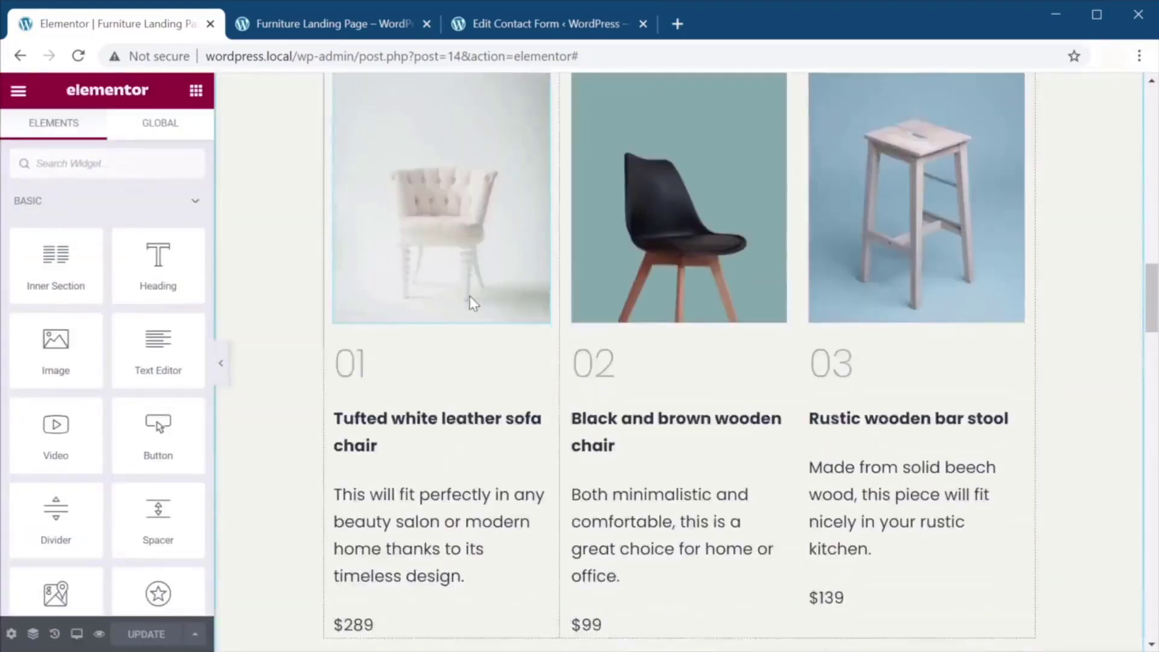
pyautogui.scroll(-15, 470, 295)
pyautogui.moveTo(169, 371); pyautogui.dragTo(676, 504)
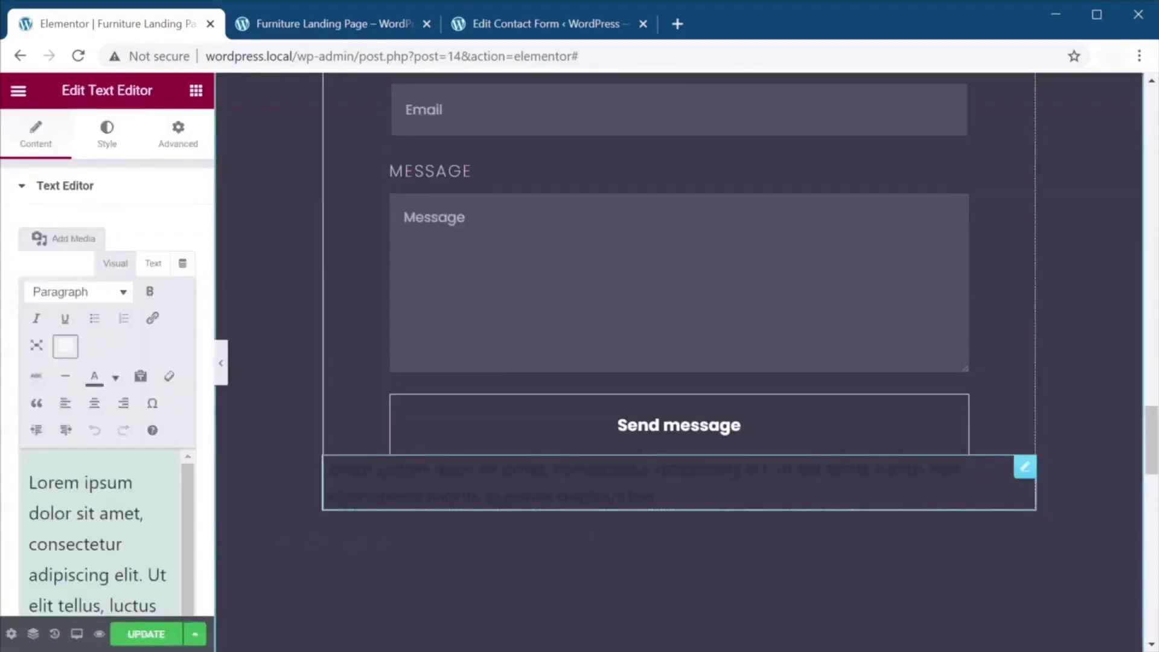
pyautogui.hotkey('ctrl', 'a')
pyautogui.write("All fields are required. We'll get back to you as soon as possible.")
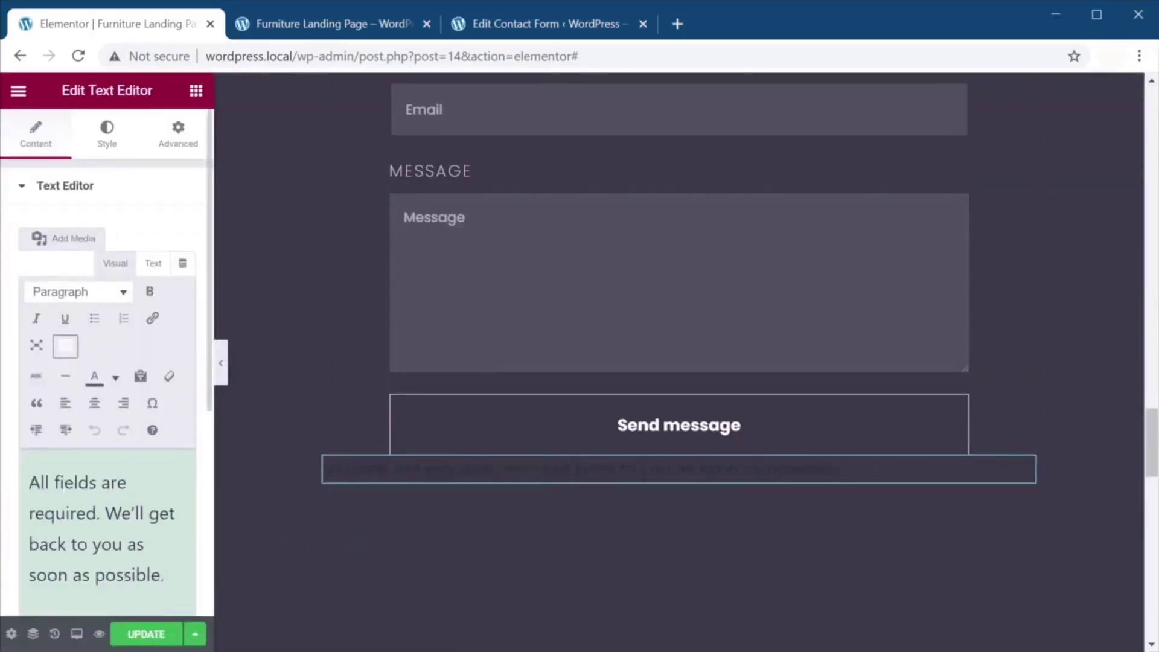
# Center the note and colour it semi-transparent white.
pyautogui.click(107, 133)
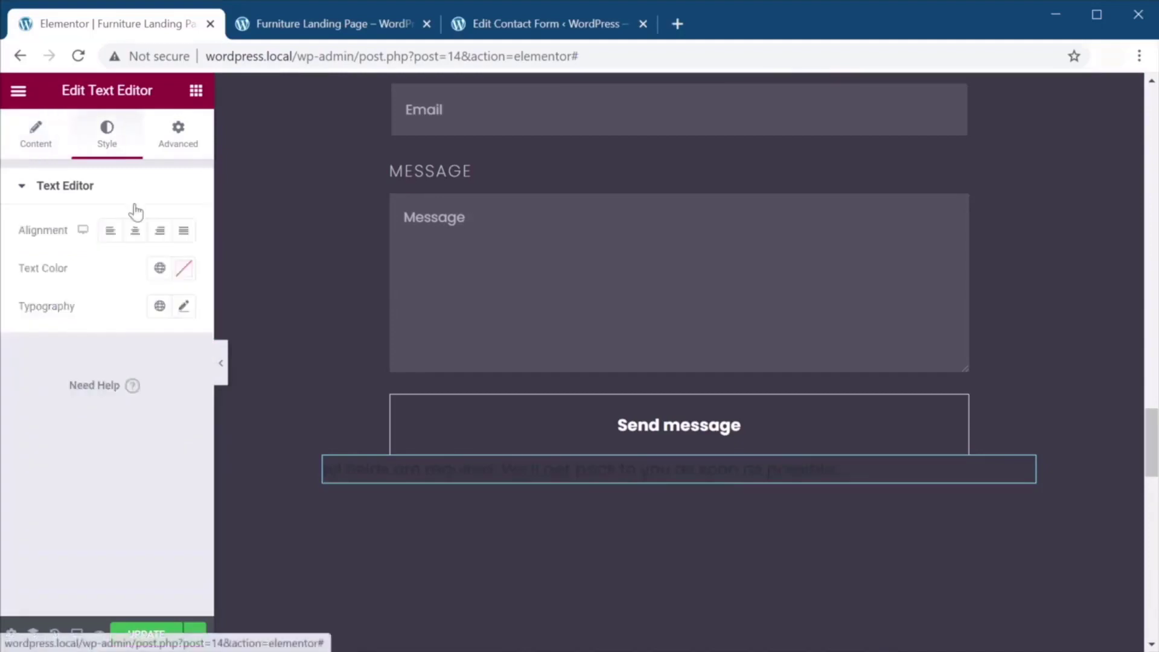
pyautogui.click(135, 232)
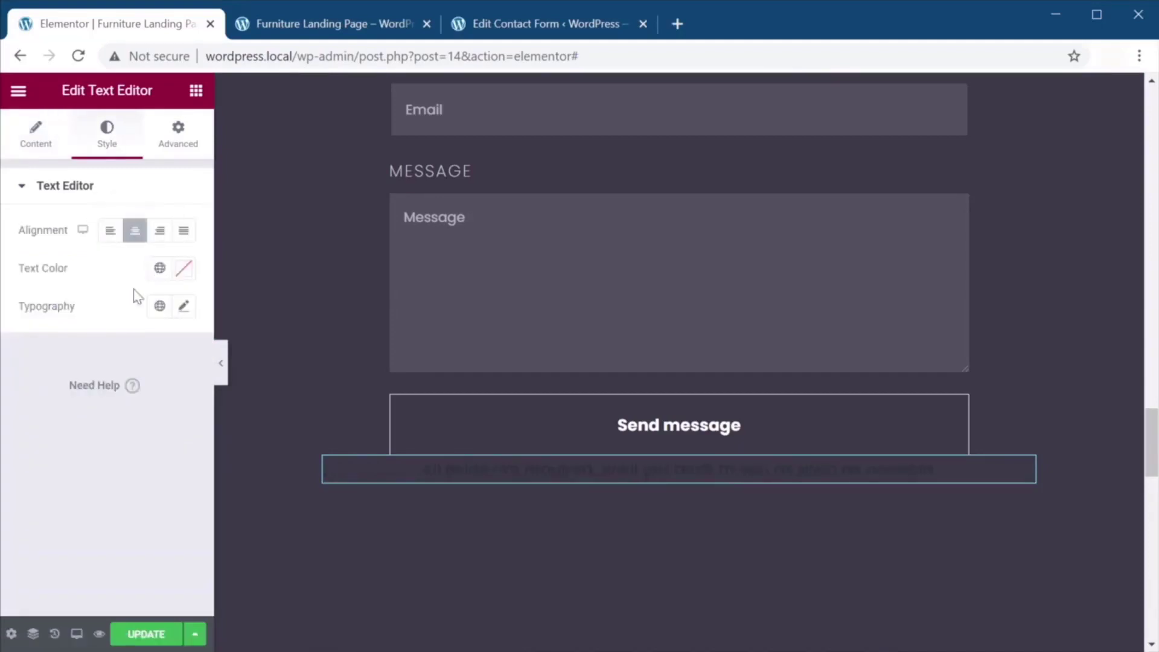
pyautogui.click(185, 270)
pyautogui.moveTo(148, 355); pyautogui.dragTo(15, 279)
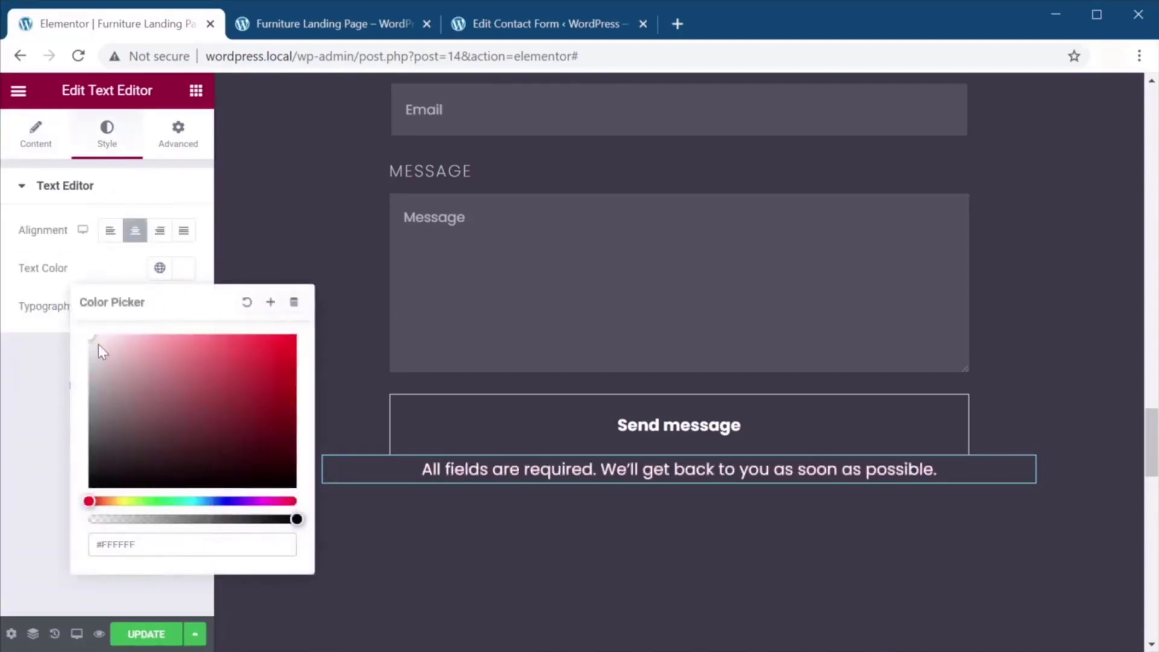
pyautogui.moveTo(194, 519)
pyautogui.mouseDown()
pyautogui.moveTo(173, 518)
pyautogui.moveTo(197, 519)
pyautogui.mouseUp()
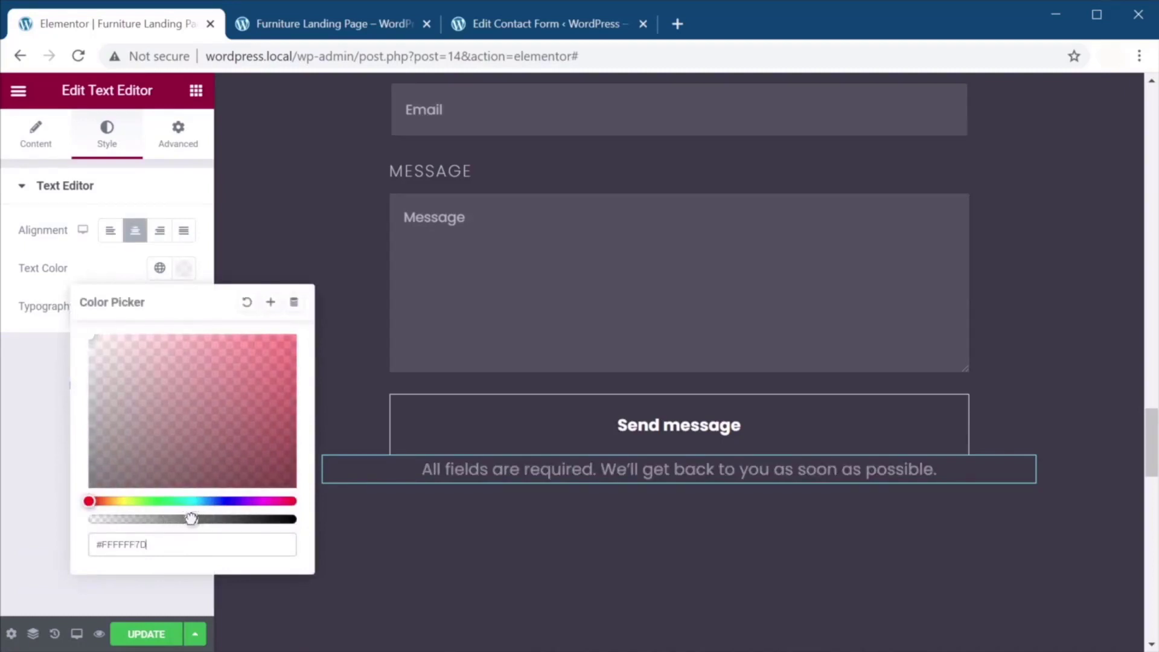
pyautogui.click(20, 365)
# Set the note's typography to 18 px italic.
pyautogui.click(184, 307)
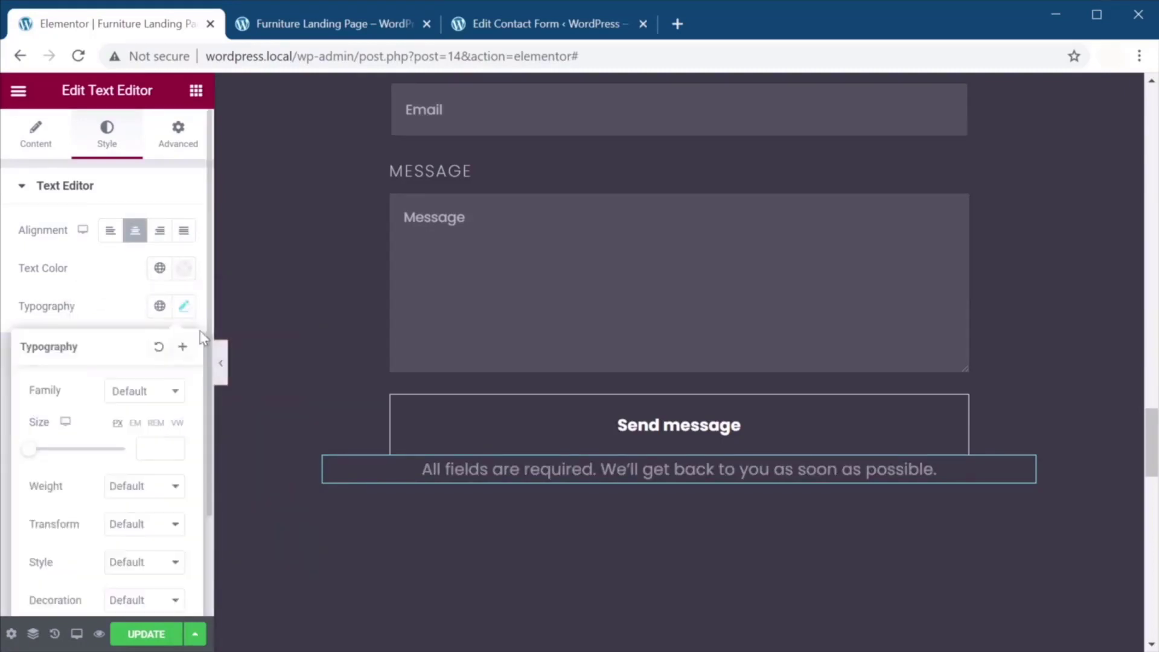
pyautogui.click(156, 448)
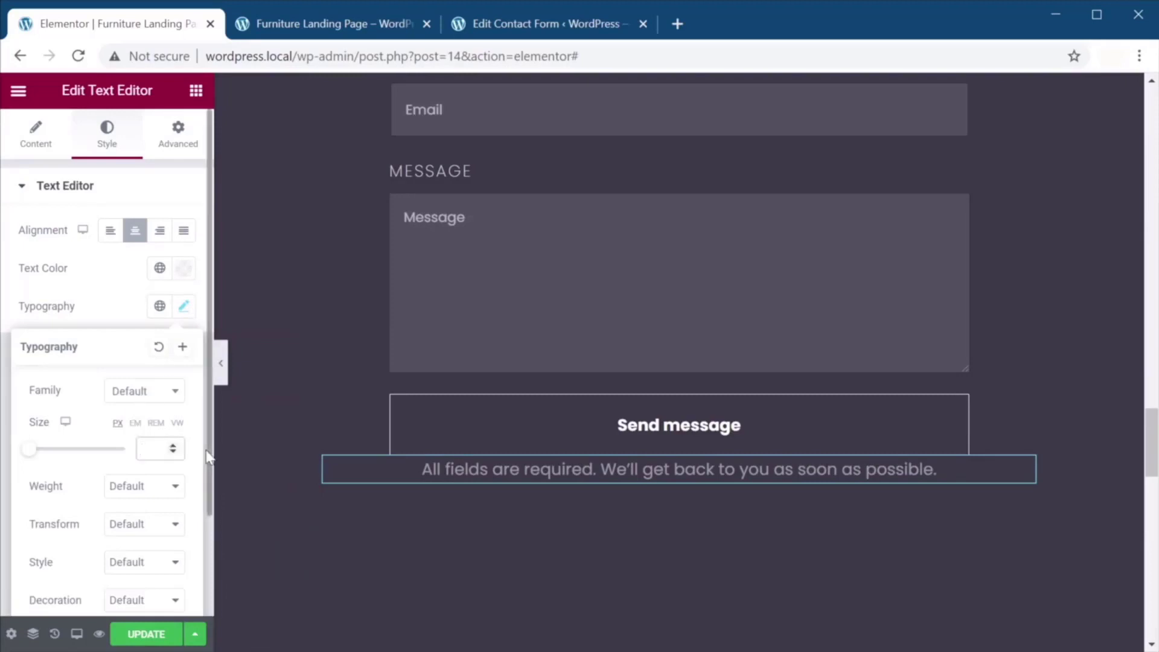
pyautogui.scroll(-2, 191, 459)
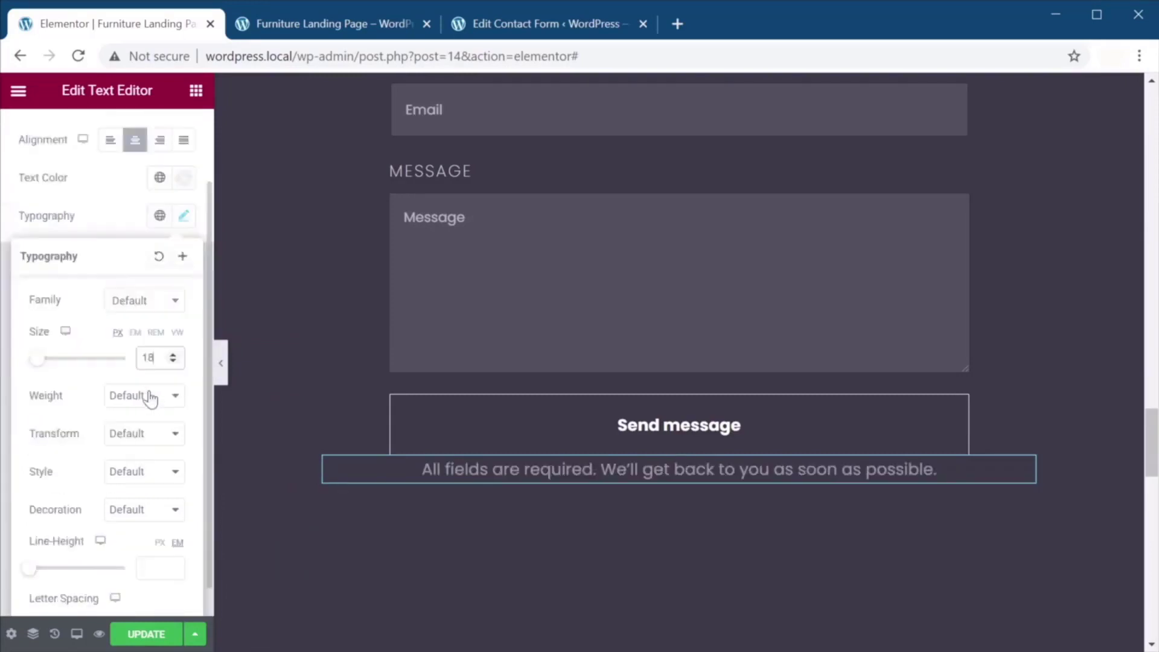
pyautogui.click(157, 480)
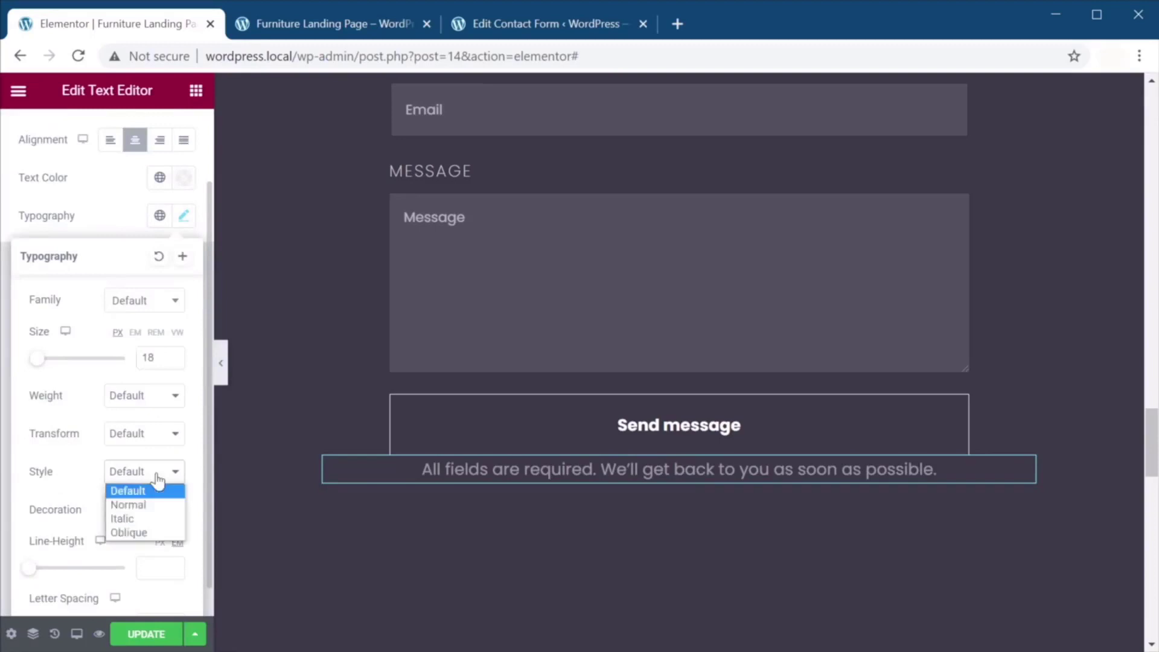
pyautogui.click(150, 518)
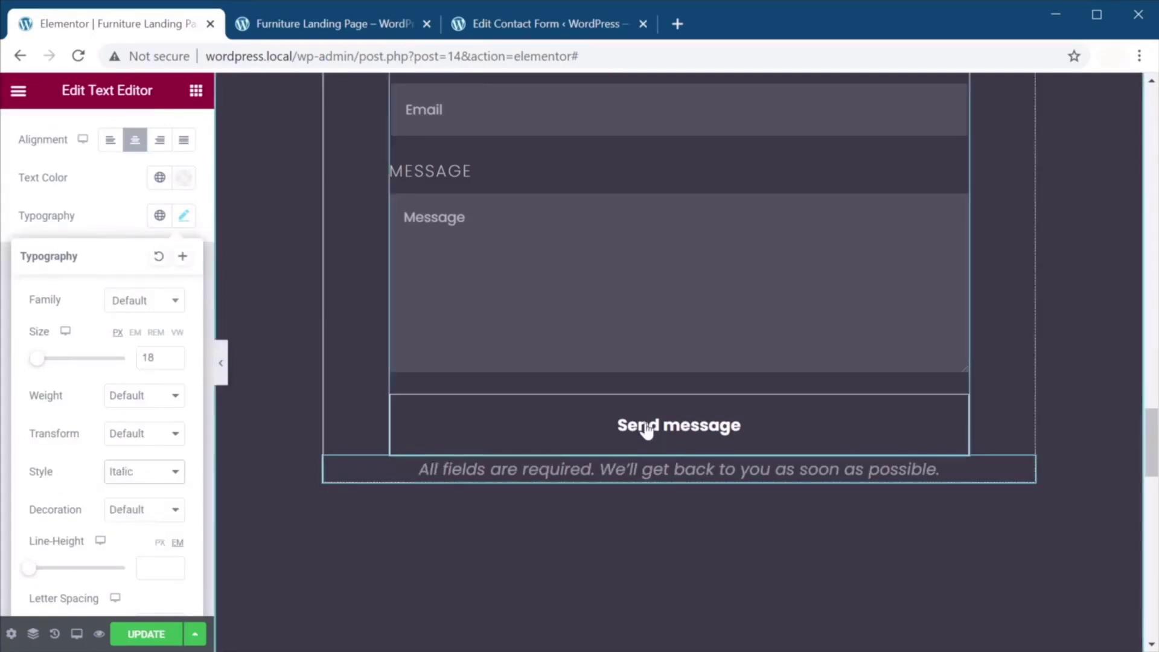
pyautogui.click(608, 445)
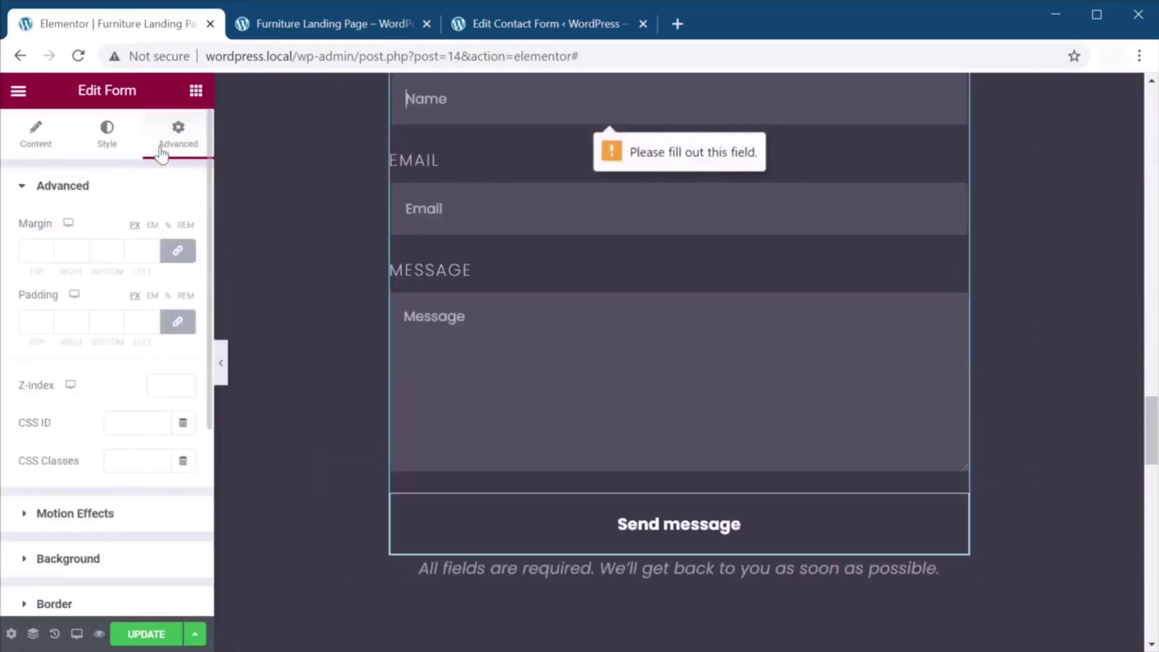
# Give the form a 32 px bottom margin, save, close Edit Contact Form, and open the preview.
pyautogui.click(177, 251)
pyautogui.moveTo(117, 252)
pyautogui.mouseDown()
pyautogui.moveTo(121, 261)
pyautogui.moveTo(119, 248)
pyautogui.mouseUp()
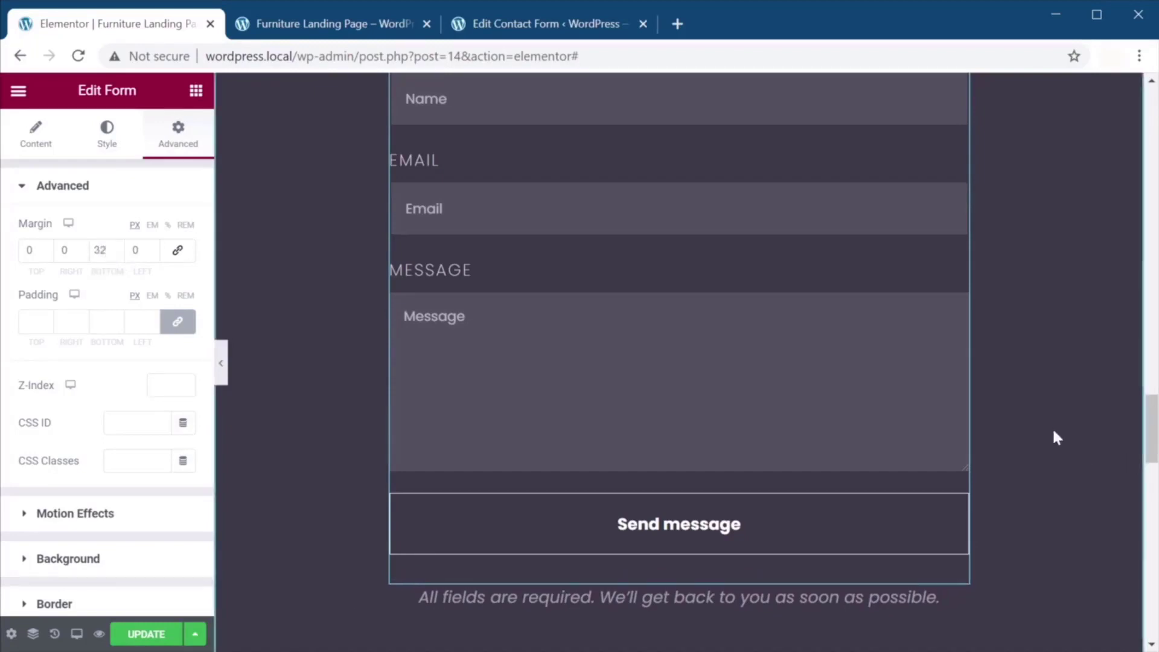
pyautogui.click(151, 634)
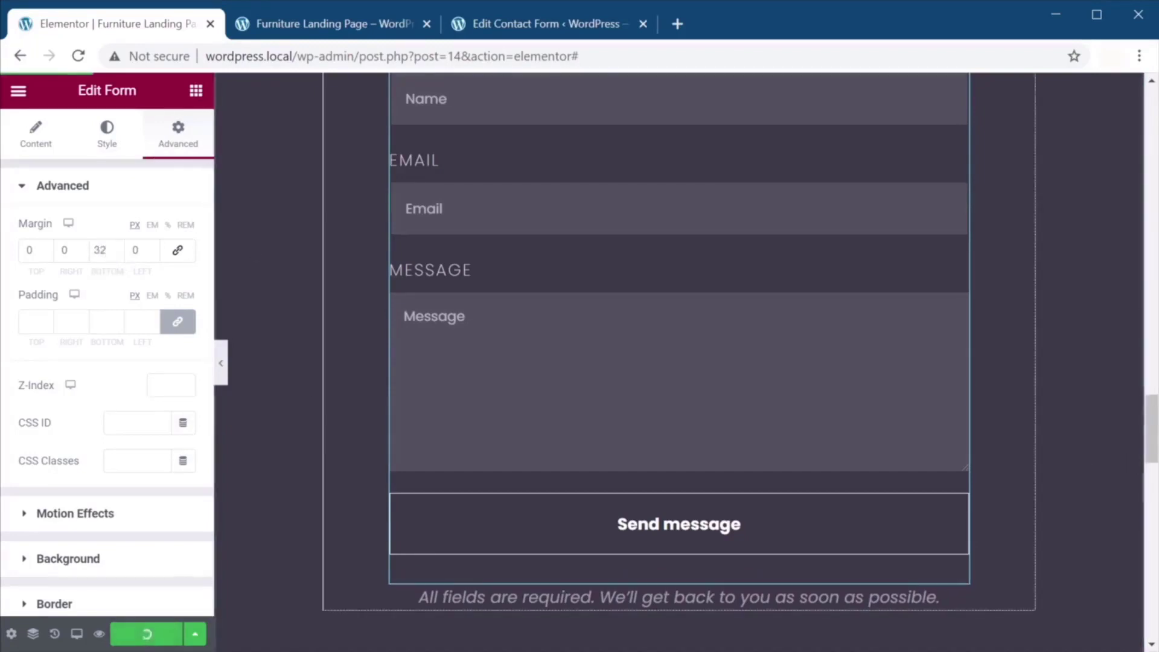
pyautogui.middleClick(520, 31)
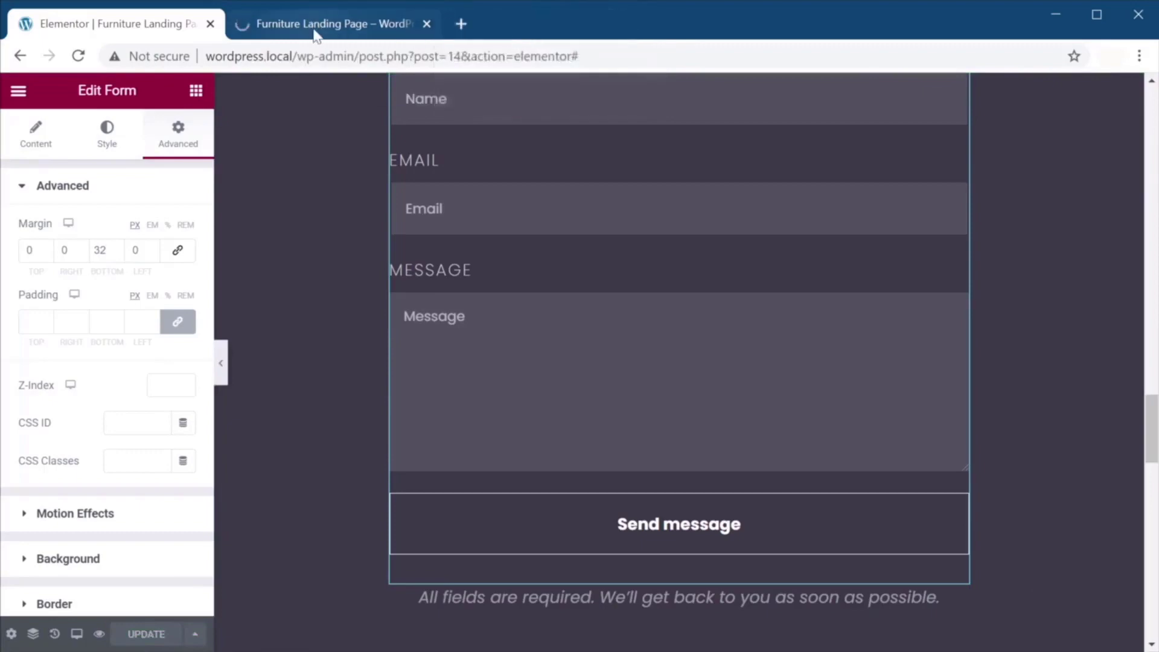
pyautogui.click(315, 33)
pyautogui.scroll(-10, 947, 353)
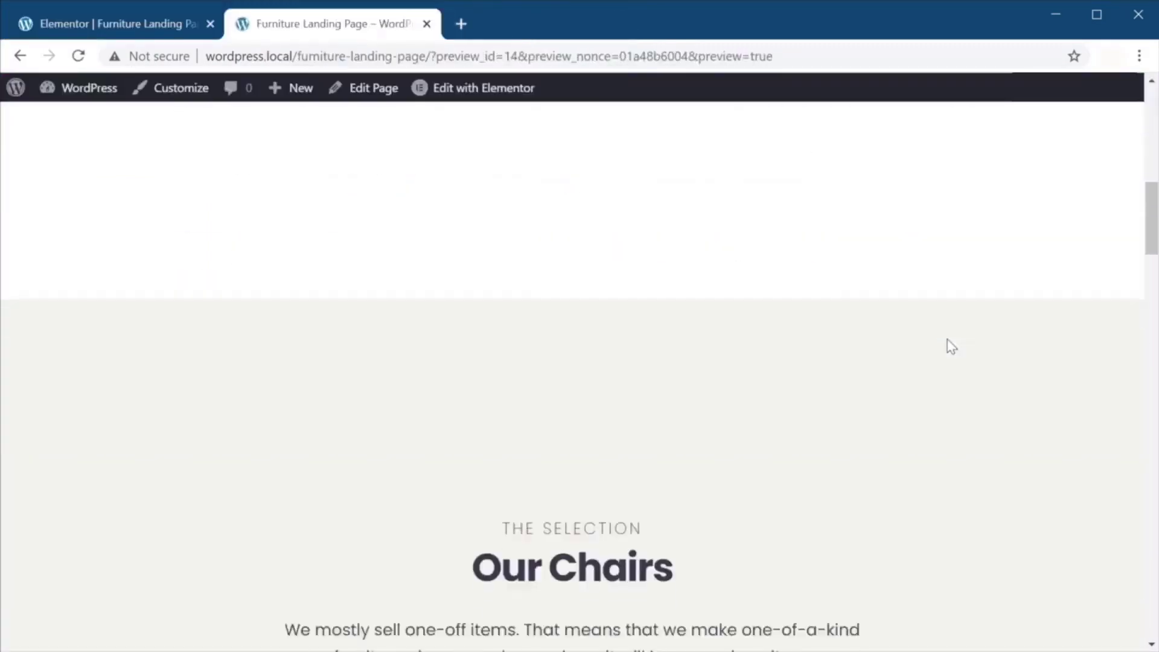
pyautogui.scroll(-20, 952, 346)
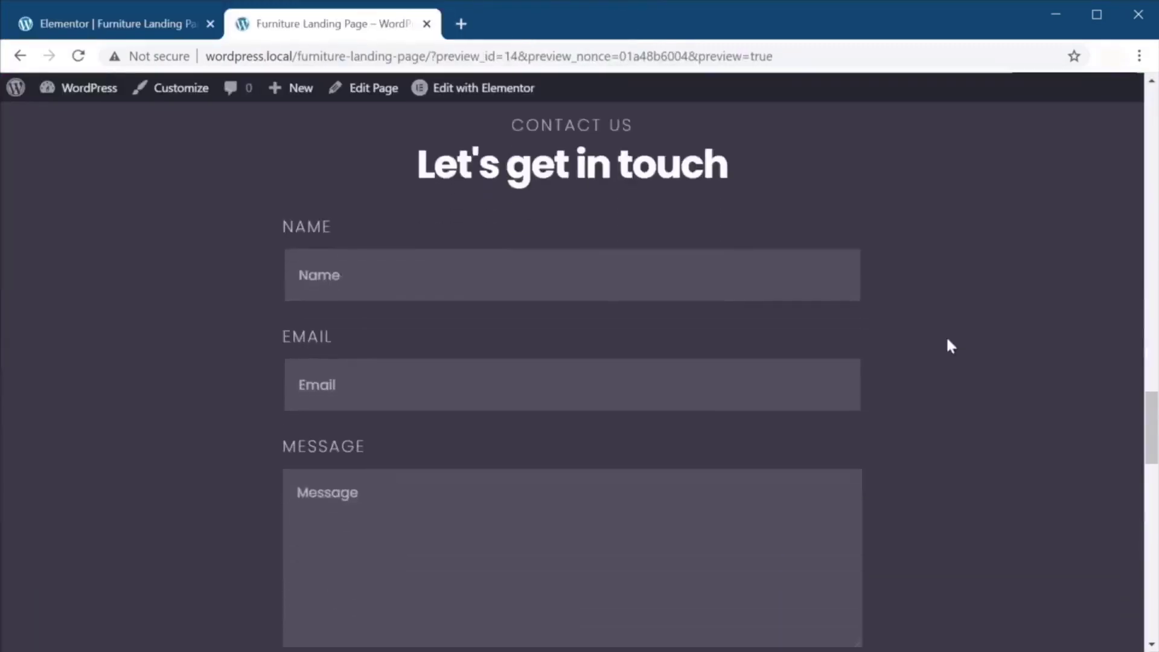
pyautogui.scroll(-5, 947, 346)
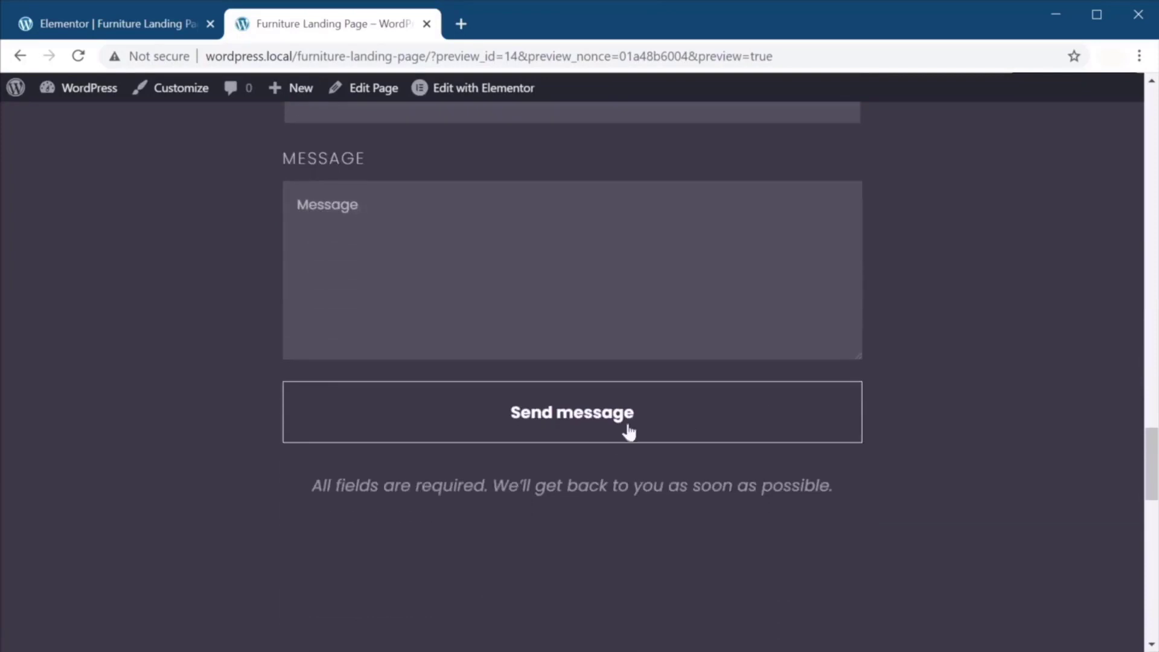
pyautogui.scroll(6, 962, 395)
pyautogui.scroll(-5, 953, 411)
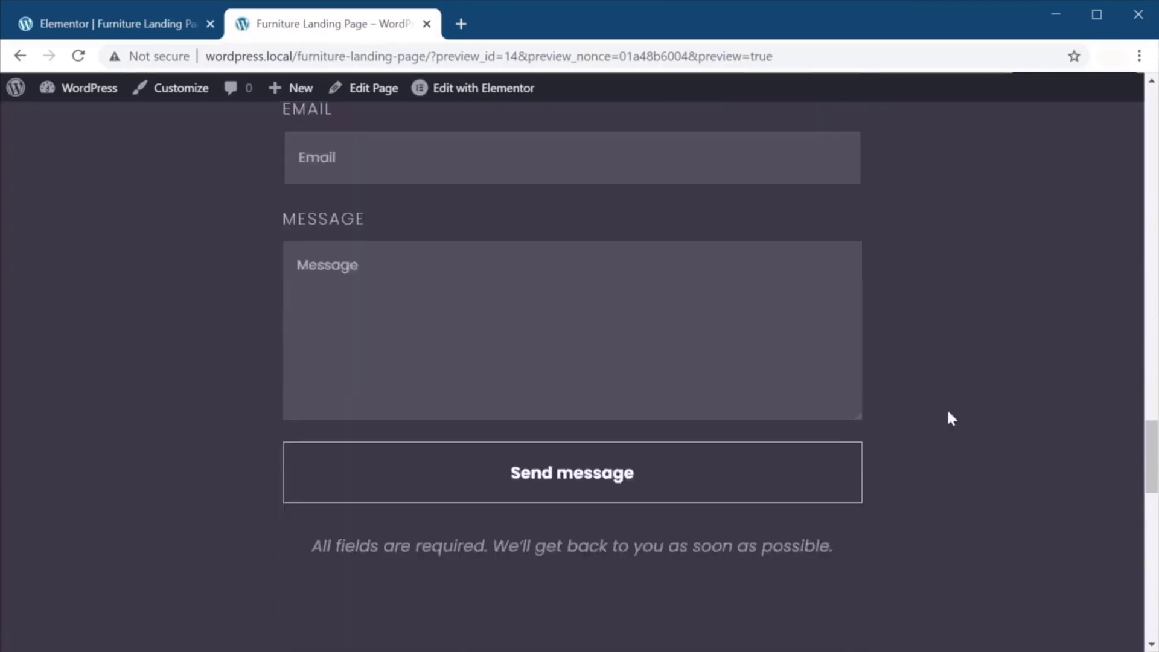
pyautogui.scroll(2, 896, 417)
pyautogui.click(693, 581)
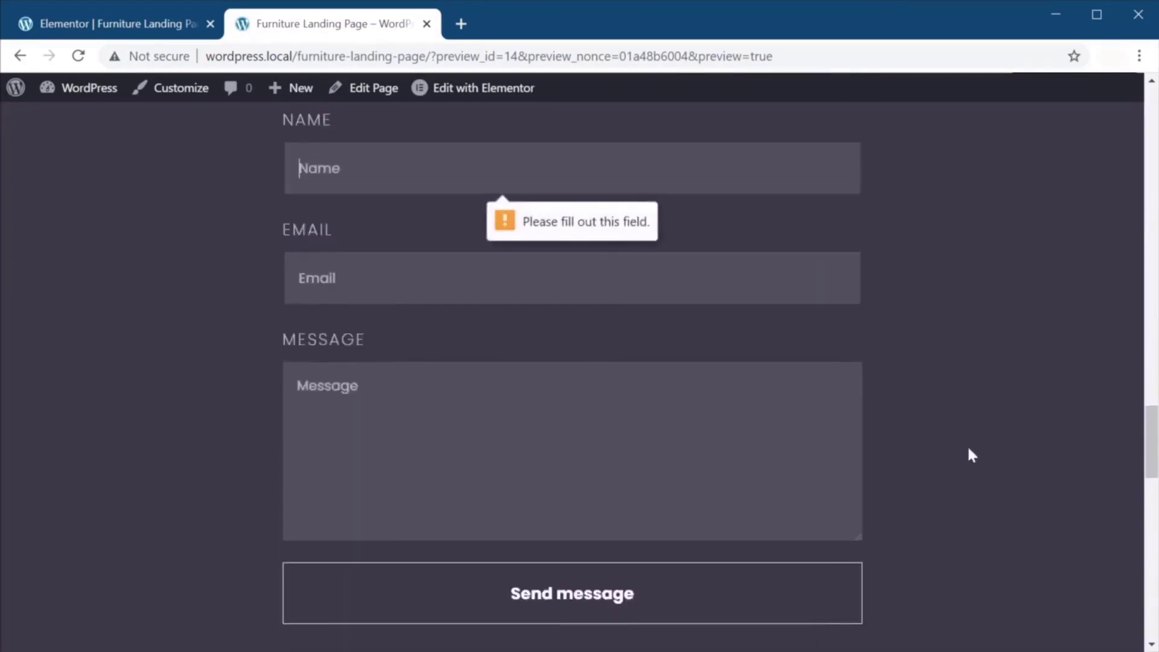
pyautogui.scroll(-2, 969, 454)
pyautogui.scroll(1, 970, 454)
pyautogui.scroll(1, 970, 450)
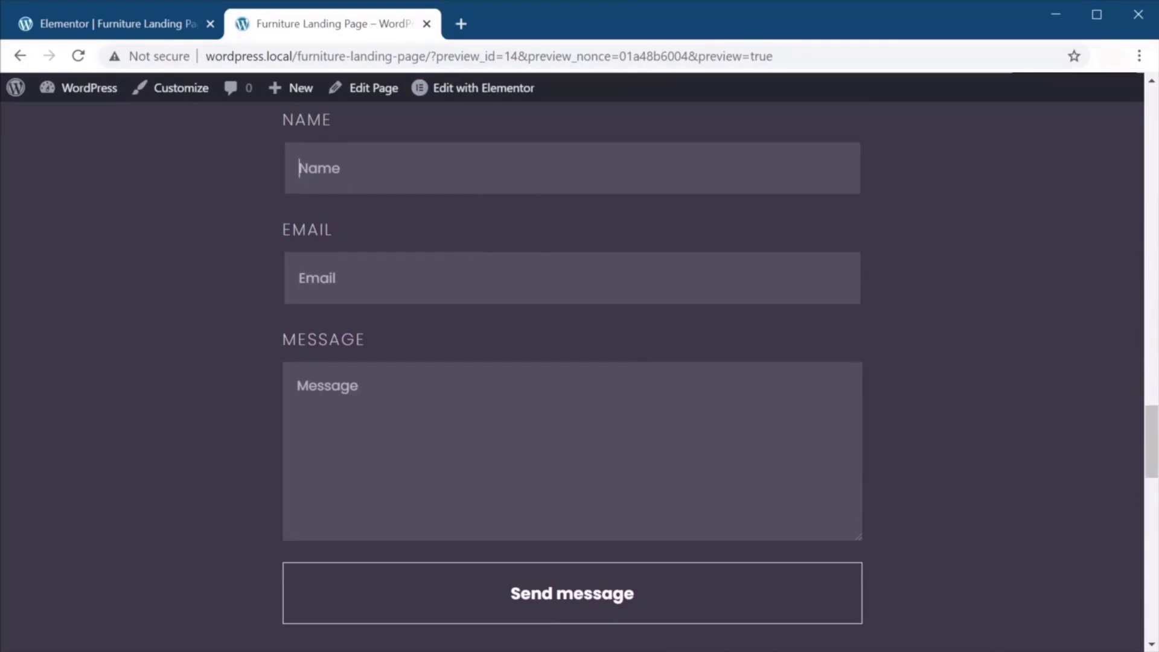
pyautogui.scroll(1, 480, 199)
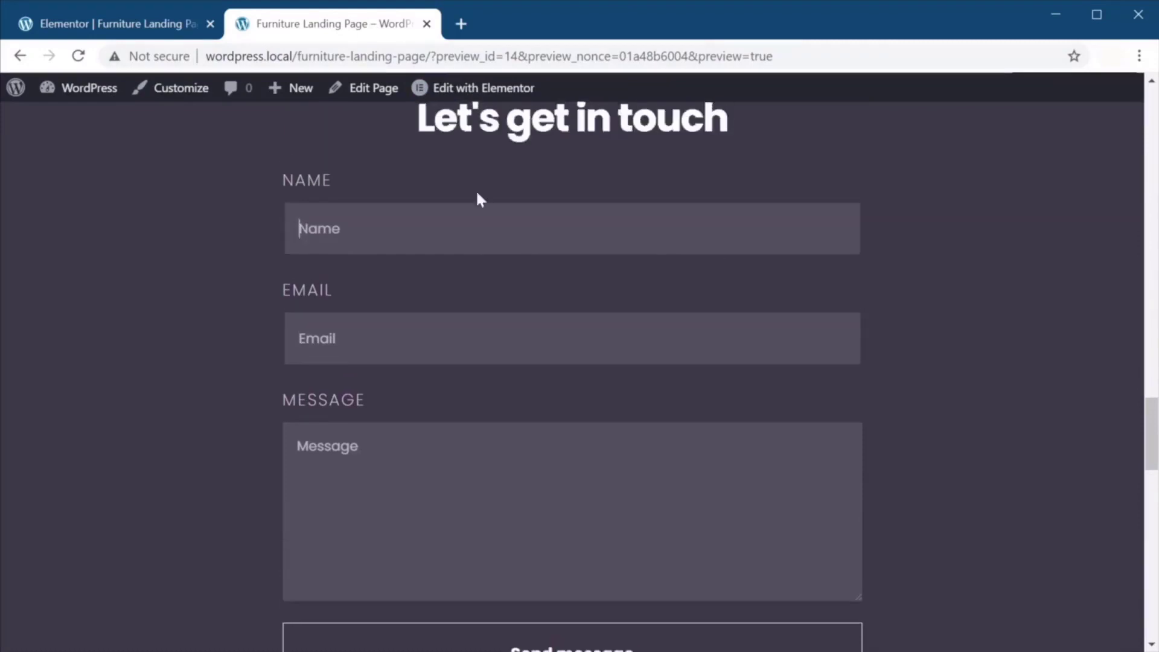
pyautogui.scroll(1, 374, 210)
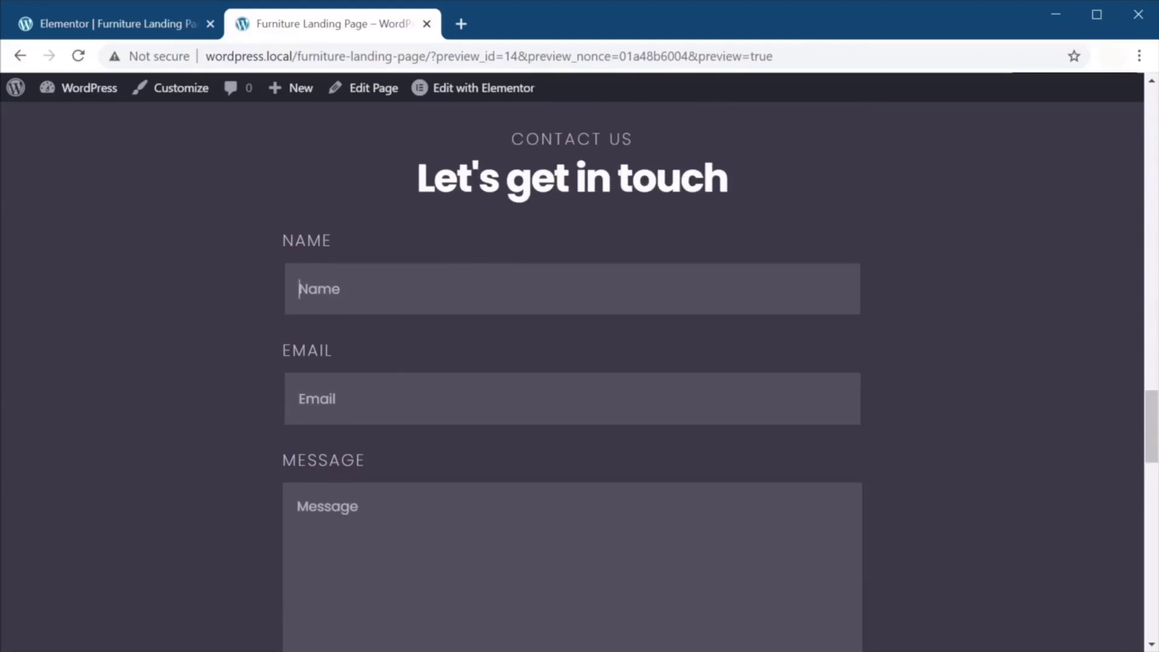
pyautogui.scroll(-1, 572, 362)
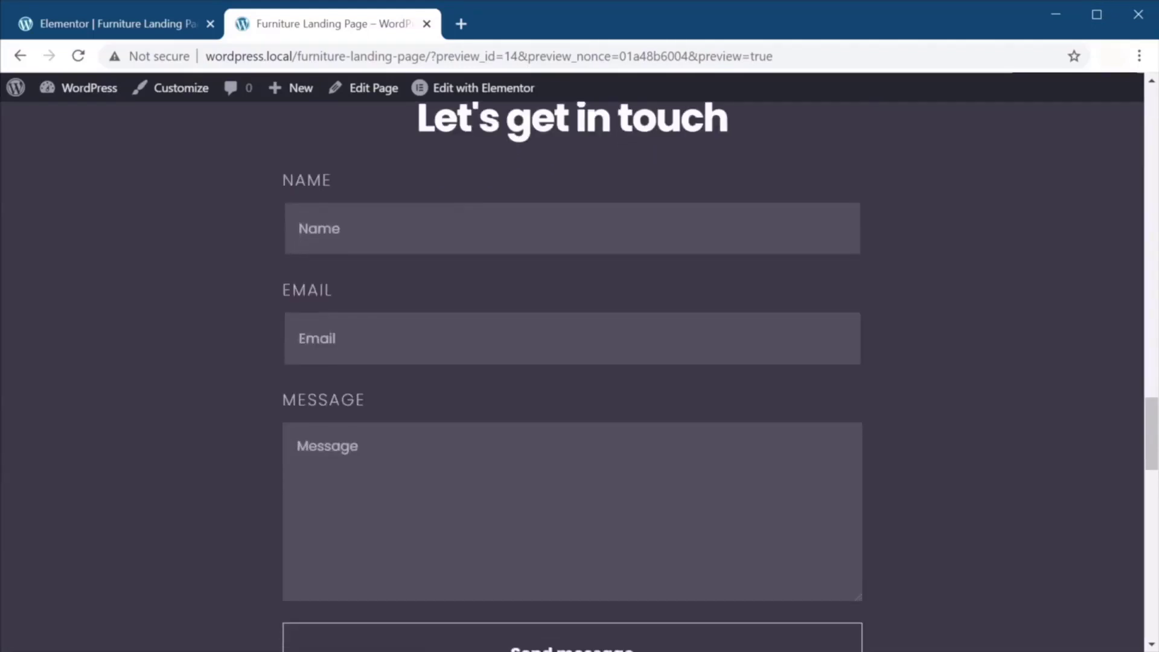
pyautogui.scroll(-1, 529, 412)
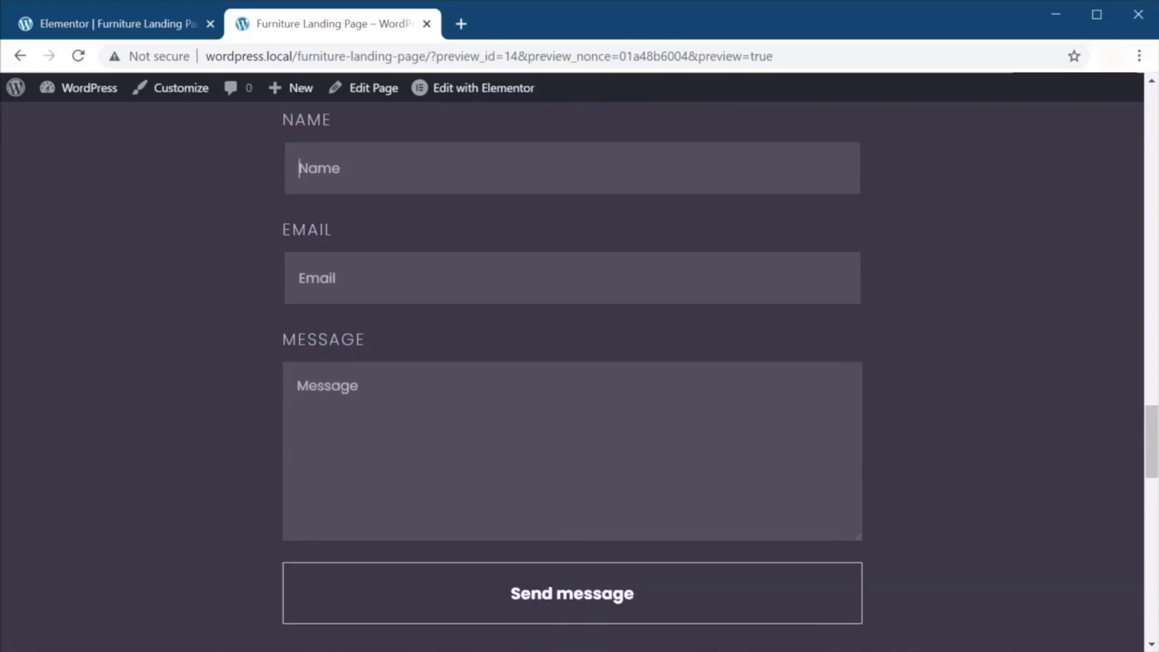